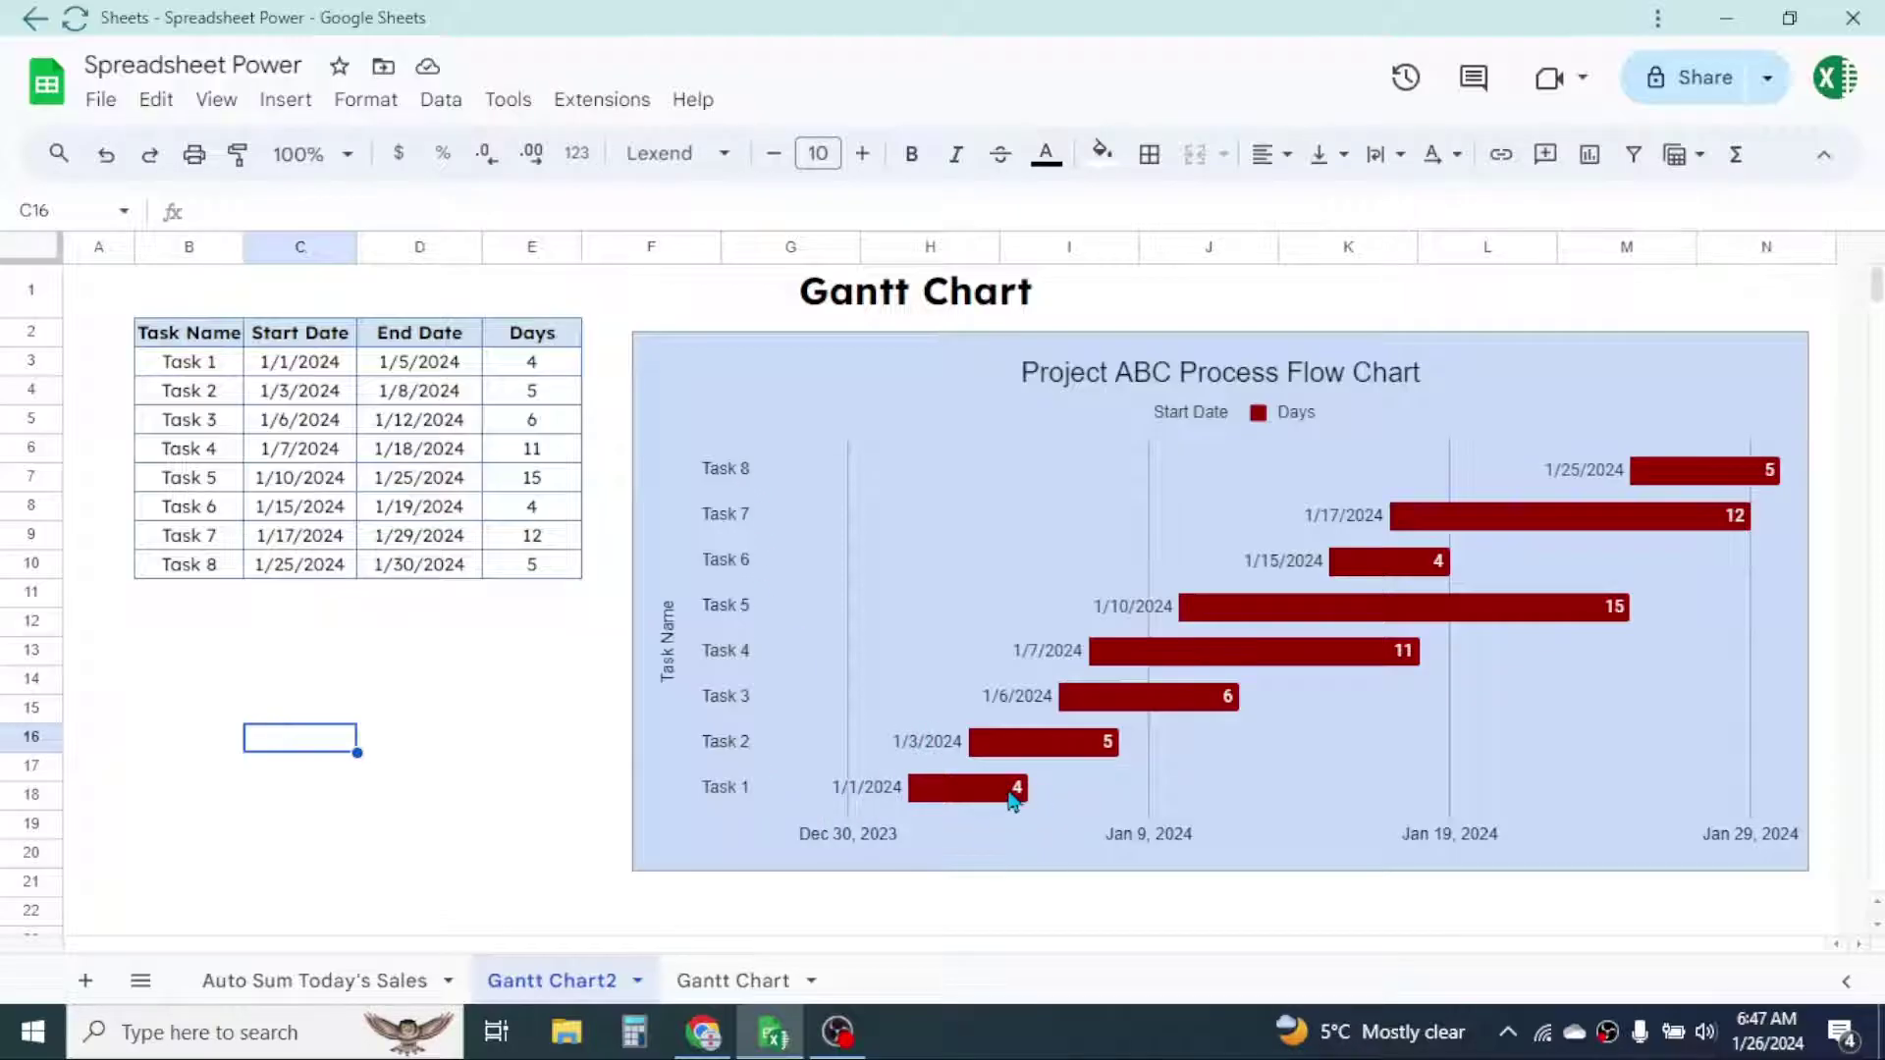
Step: Switch to the Gantt Chart sheet and clear the Days values in E3:E10
{"action": "left_click", "coordinate": [754, 980]}
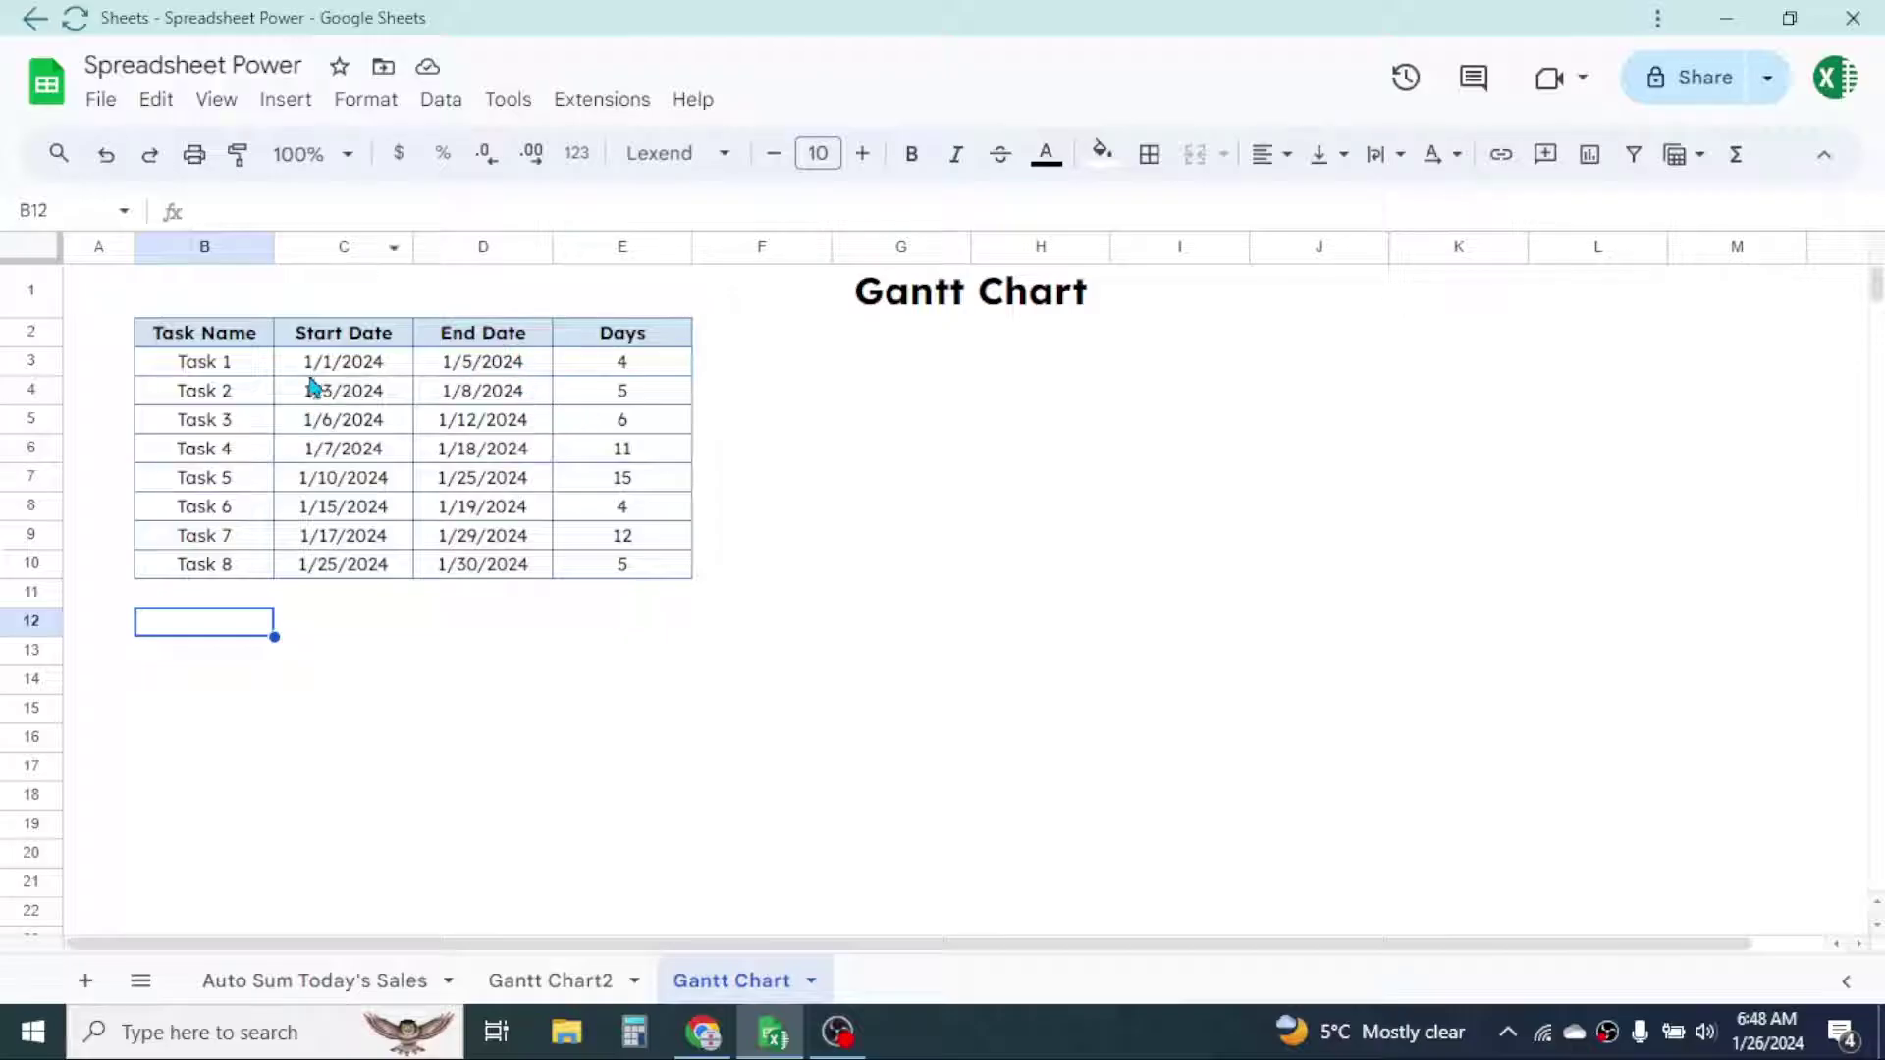
{"action": "left_click_drag", "start_coordinate": [663, 365], "coordinate": [661, 567]}
{"action": "key", "text": "Delete"}
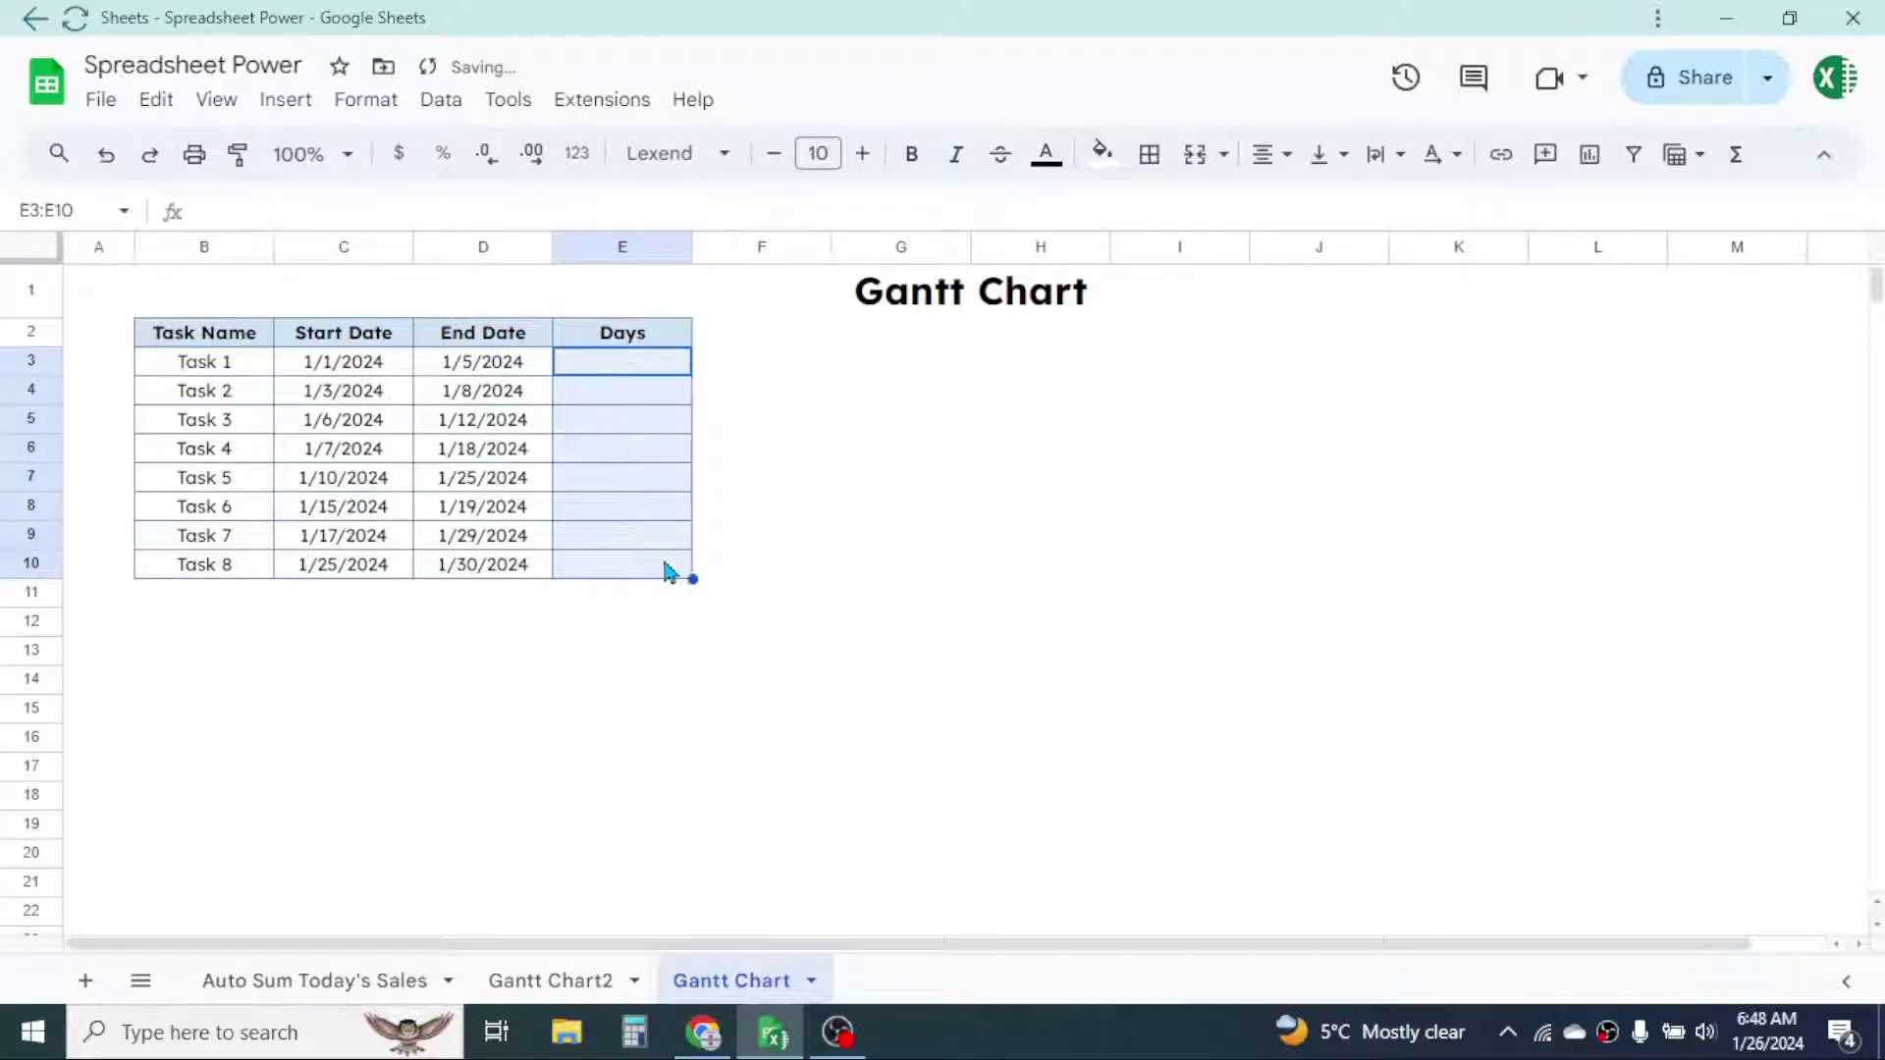
Step: Calculate each task's duration with =D3-C3 in E3 and fill the formula down to E10
{"action": "left_click", "coordinate": [650, 370]}
{"action": "type", "text": "="}
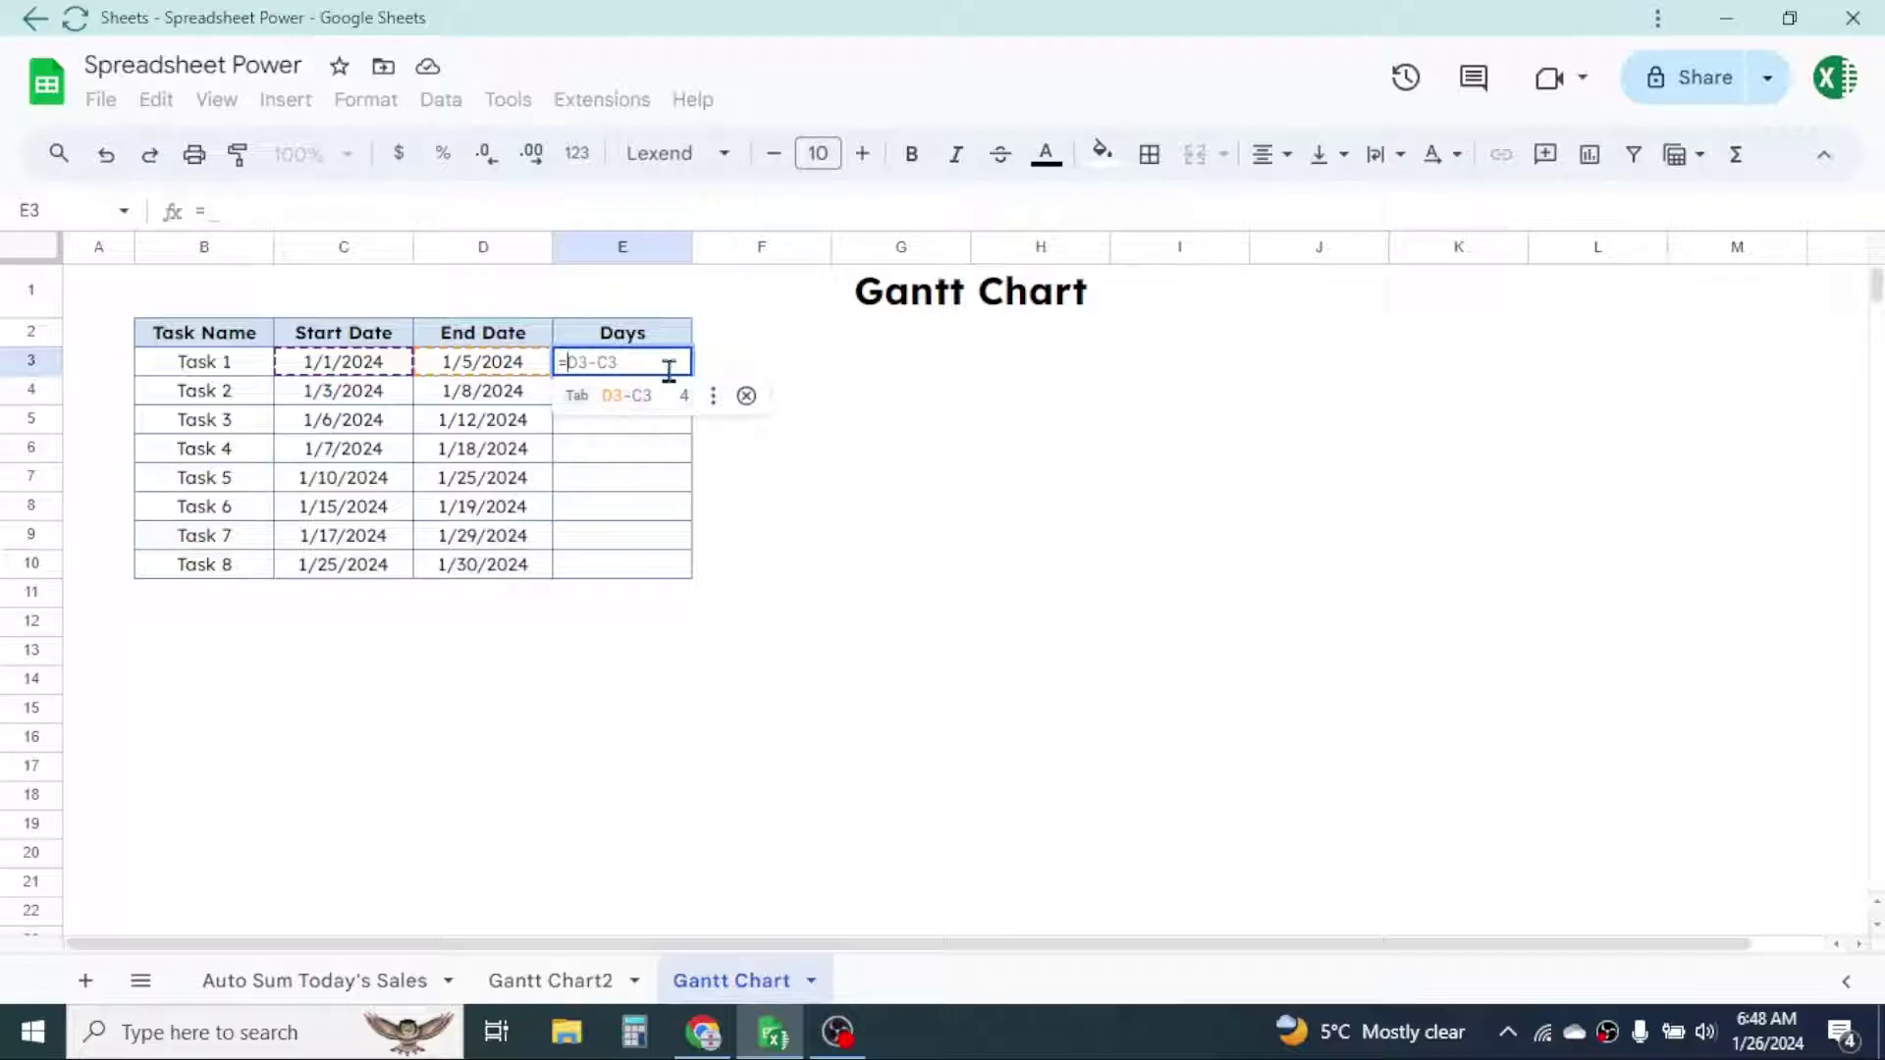
{"action": "key", "text": "Tab"}
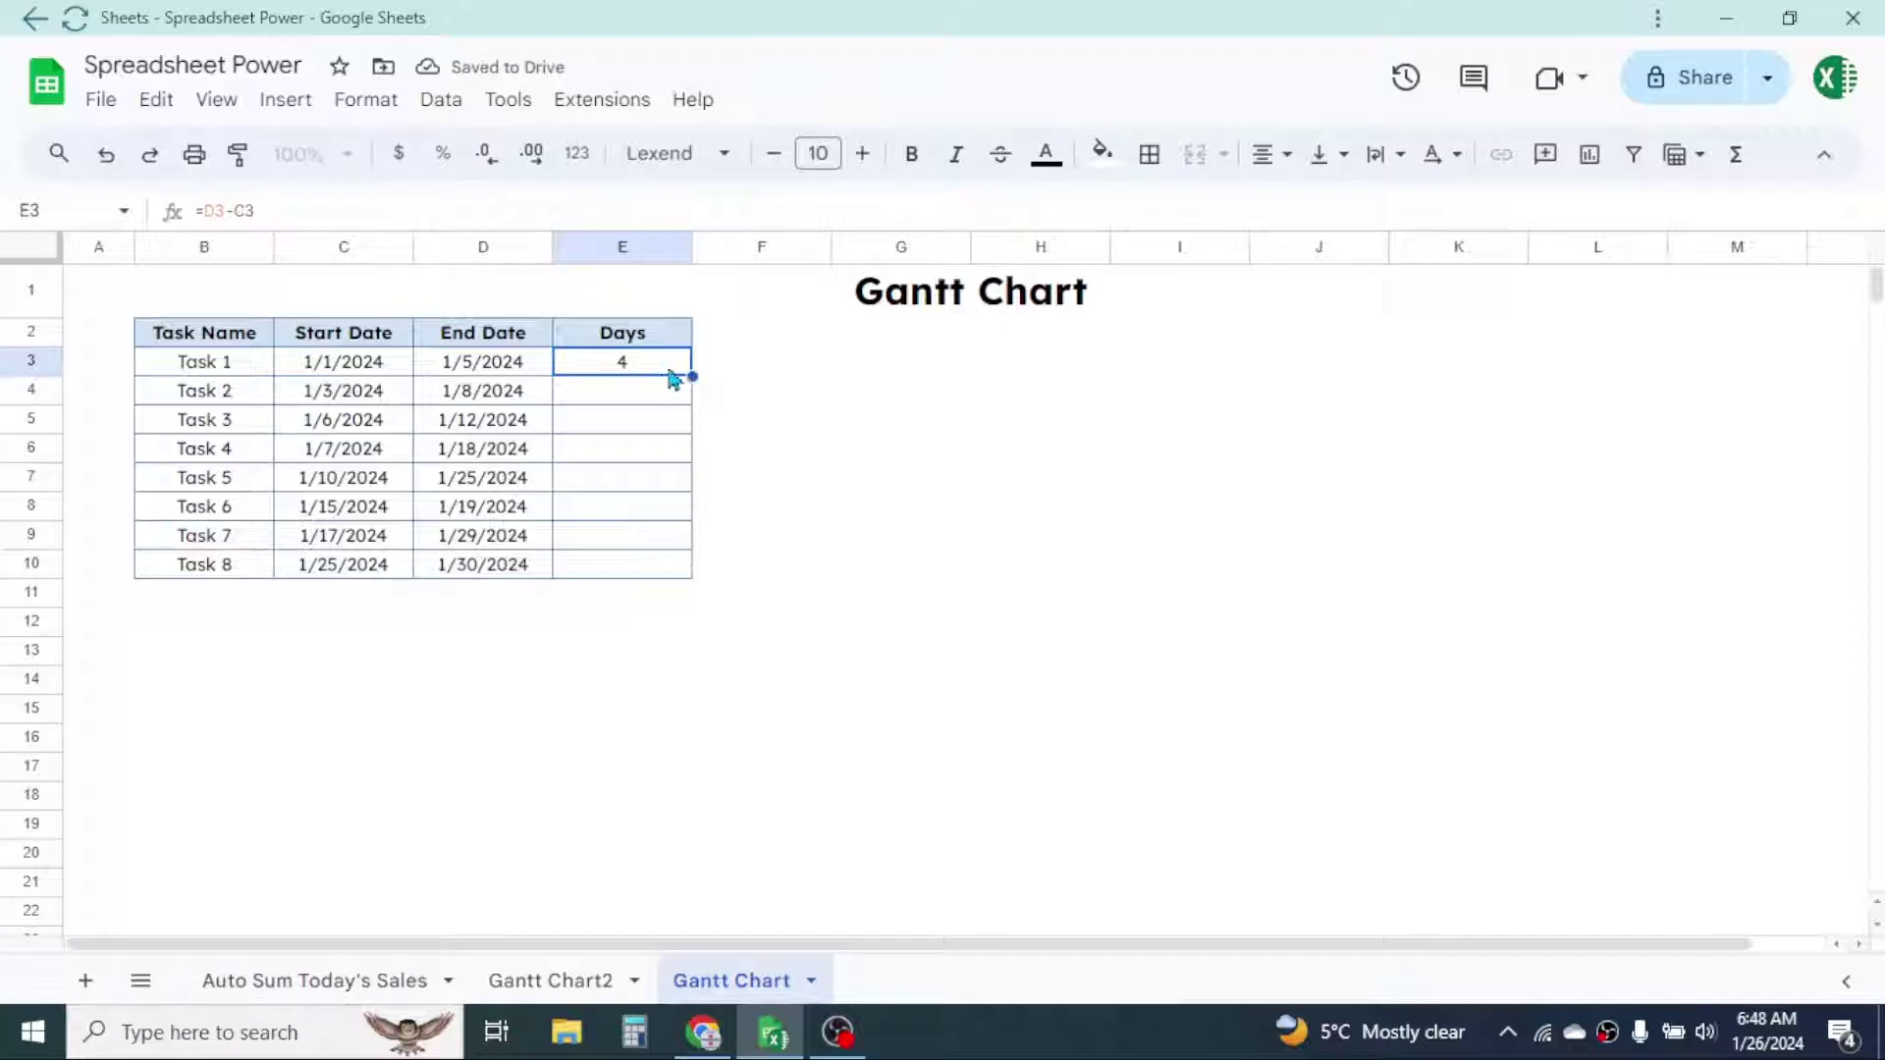
{"action": "left_click_drag", "start_coordinate": [687, 376], "coordinate": [671, 578]}
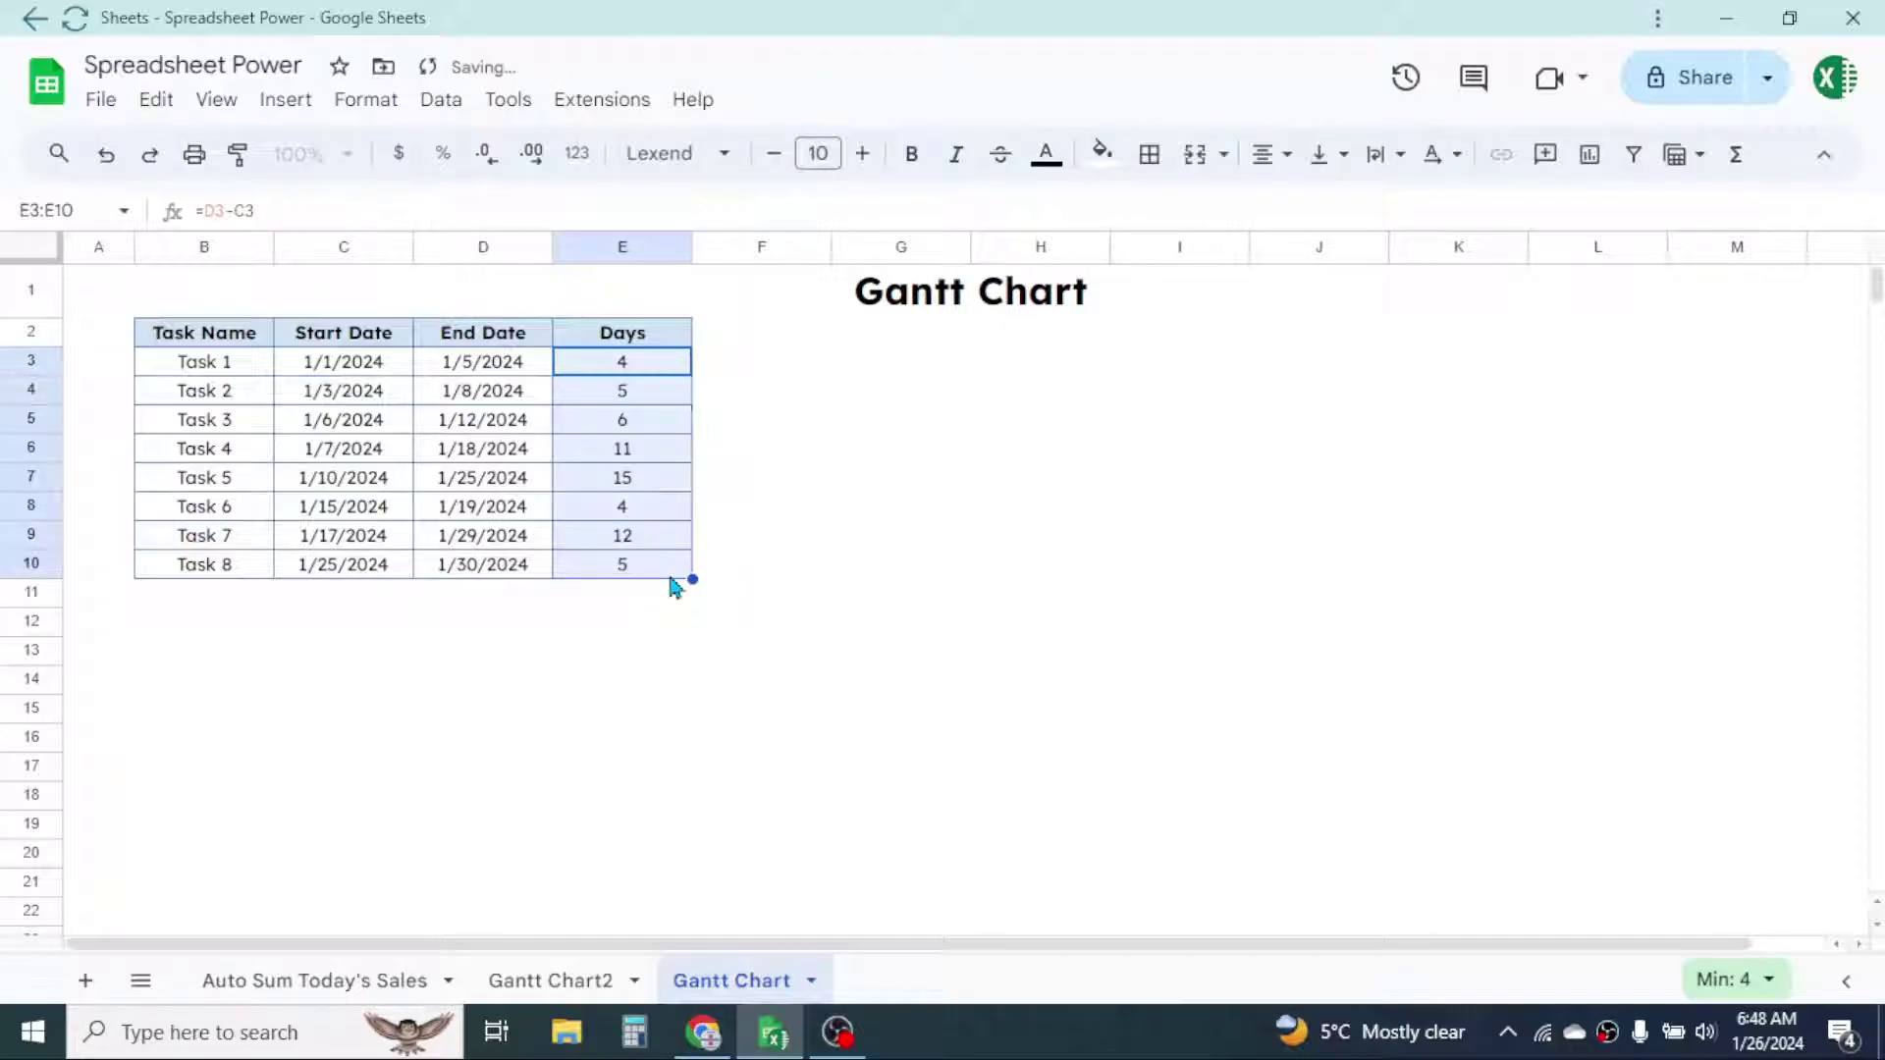
{"action": "left_click", "coordinate": [767, 682]}
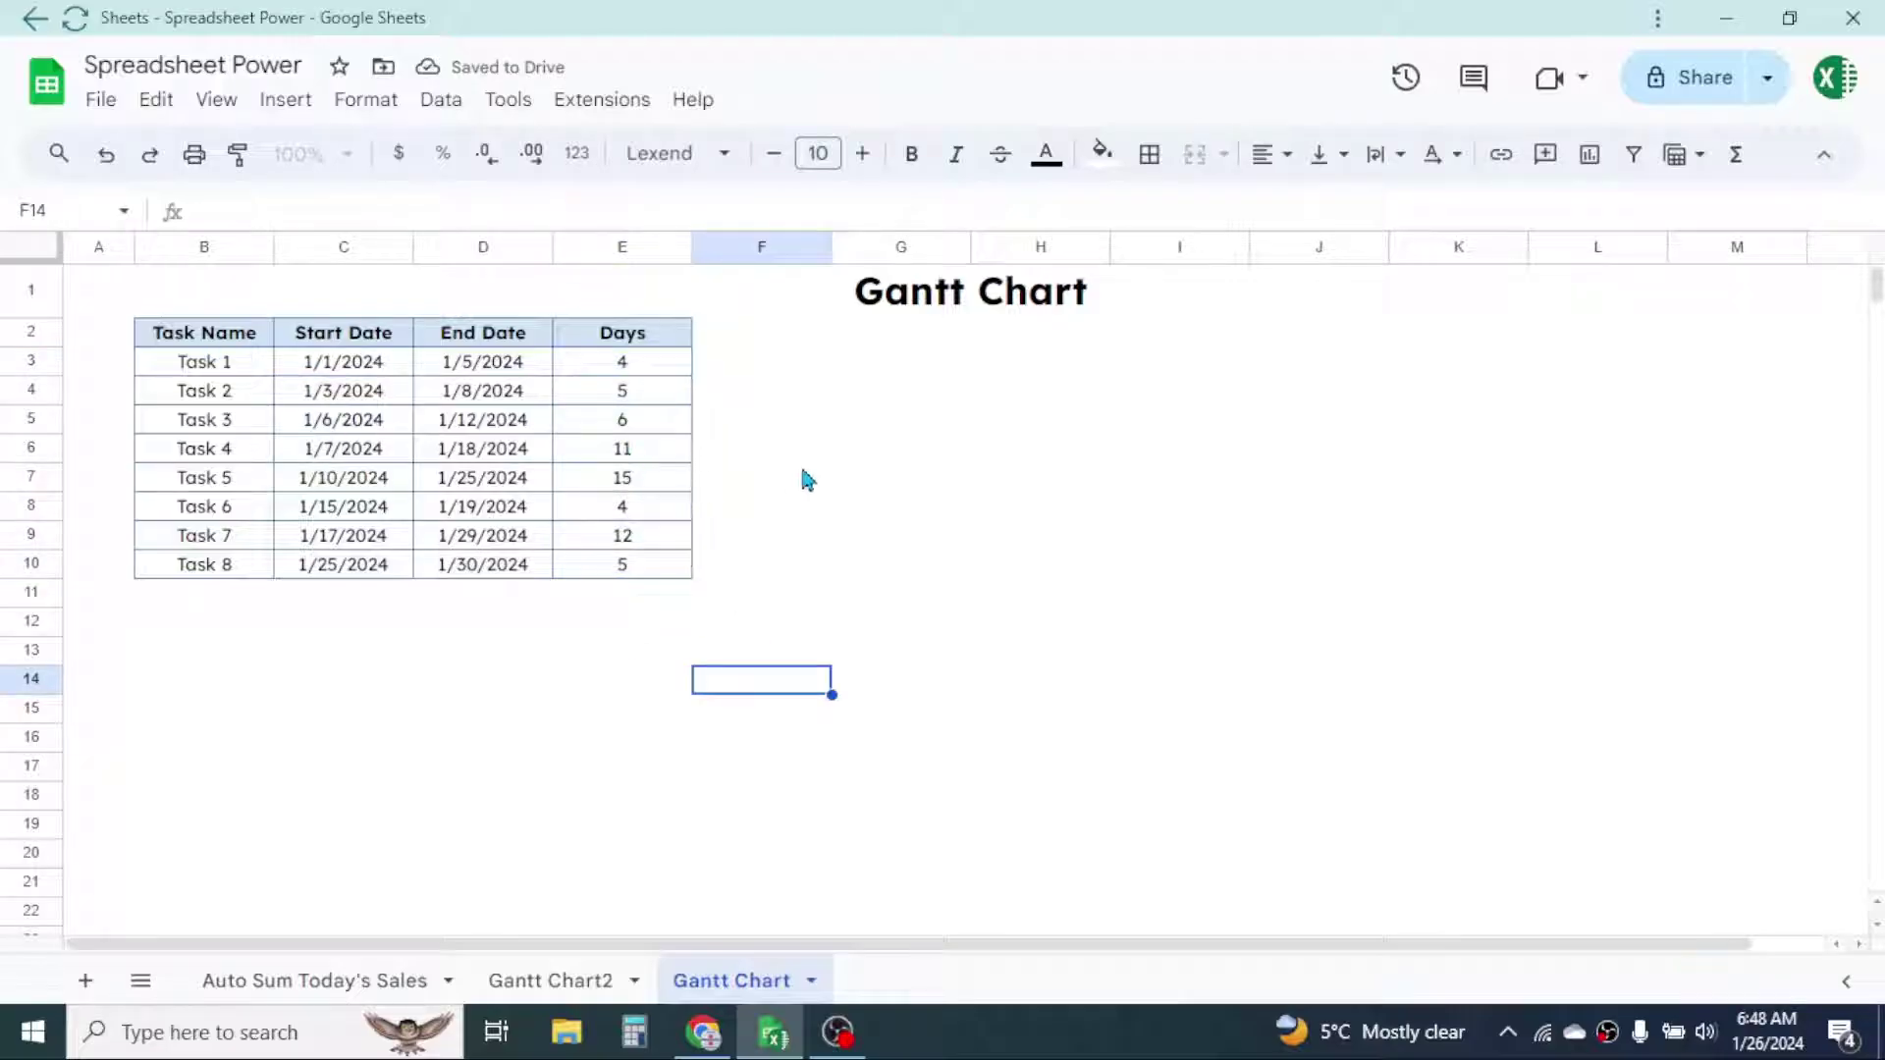
Step: Insert a chart from the Task Name, Start Date and Days columns, using ranges B2:B10, C2:C10 and E2:E10
{"action": "left_click_drag", "start_coordinate": [216, 339], "coordinate": [218, 574]}
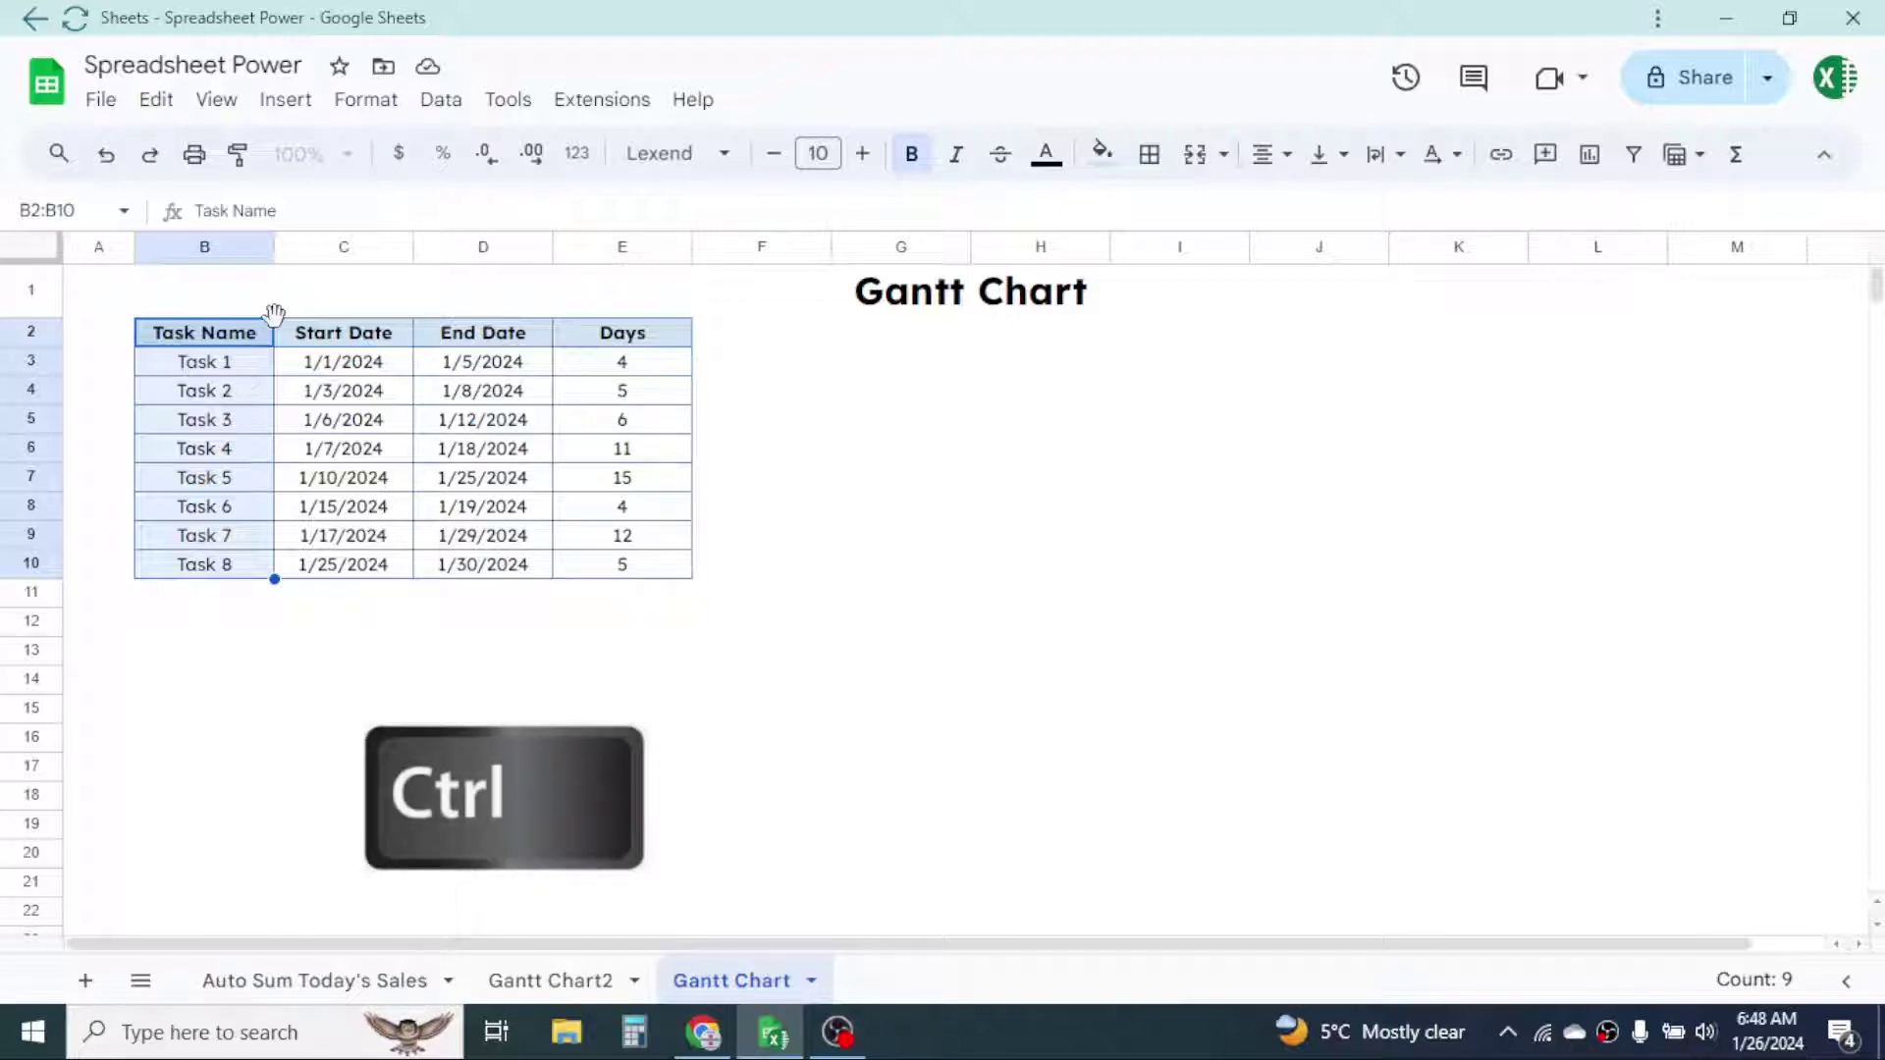
{"action": "left_click_drag", "start_coordinate": [363, 349], "coordinate": [363, 577]}
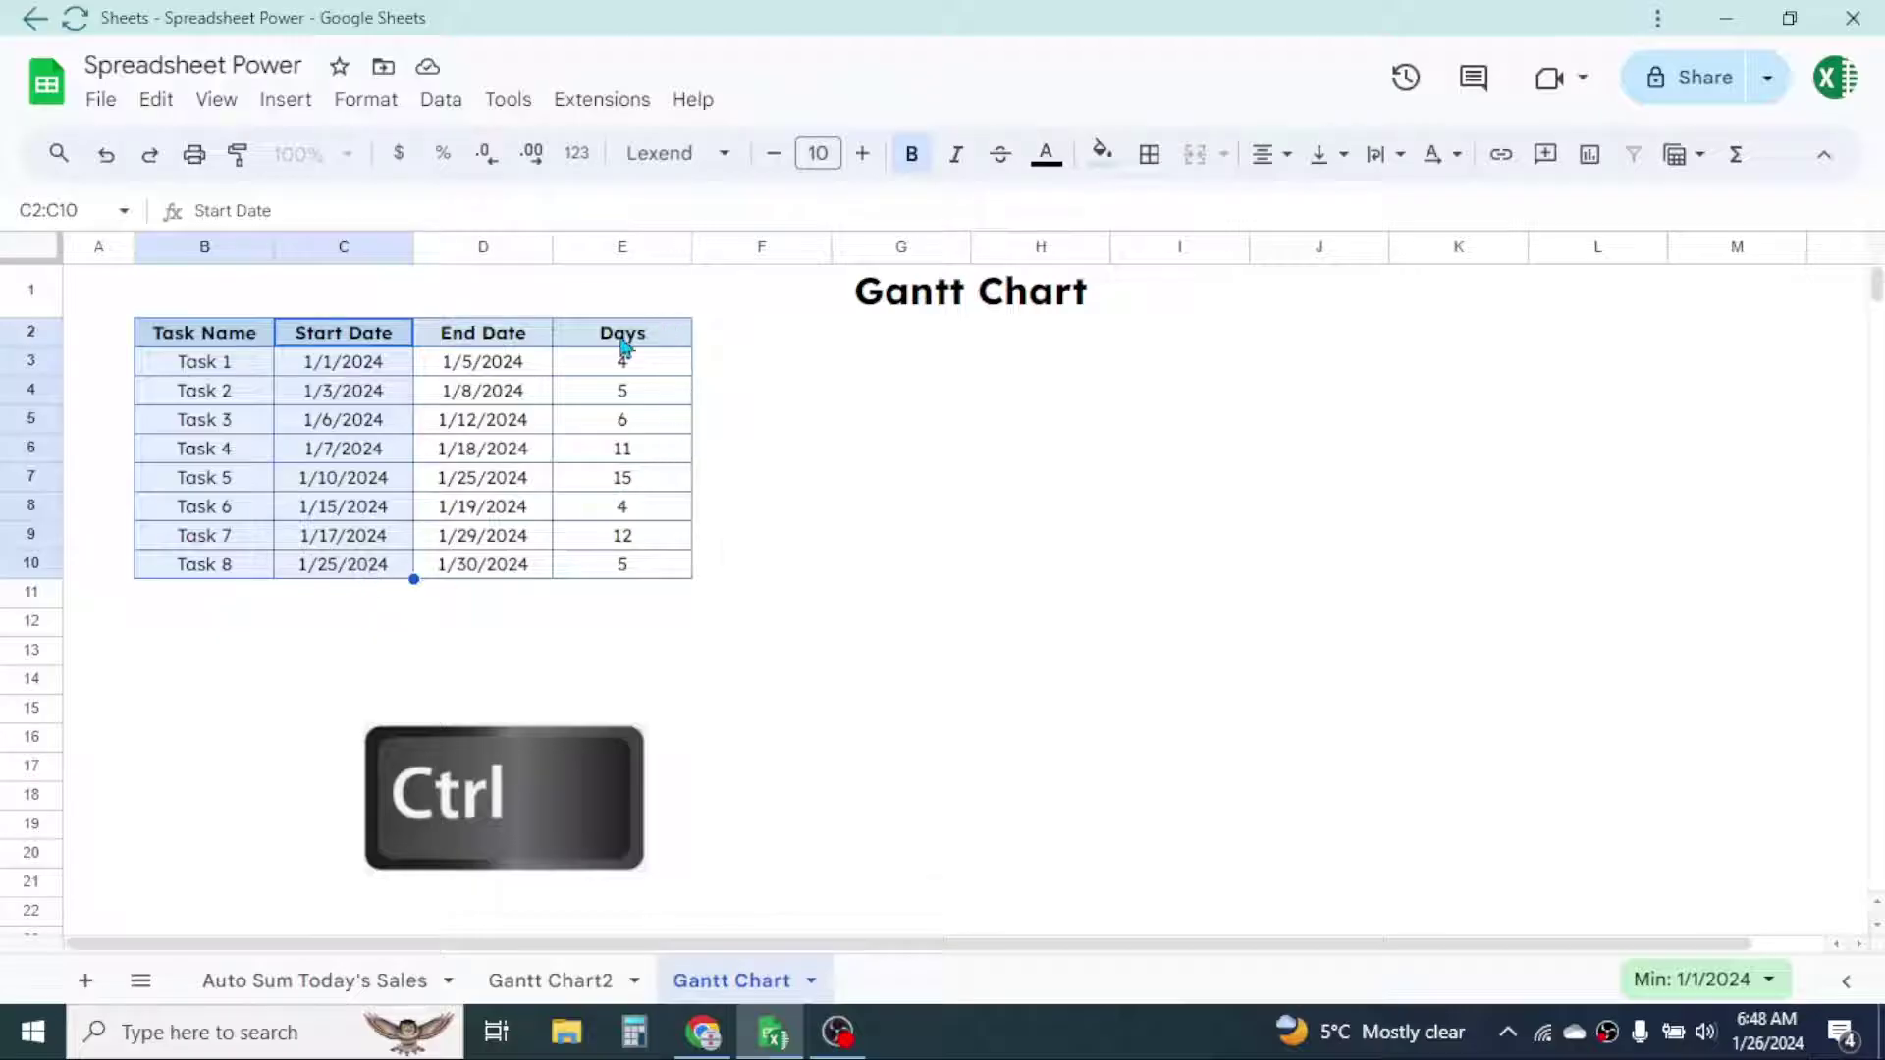
{"action": "left_click_drag", "start_coordinate": [622, 339], "coordinate": [618, 569]}
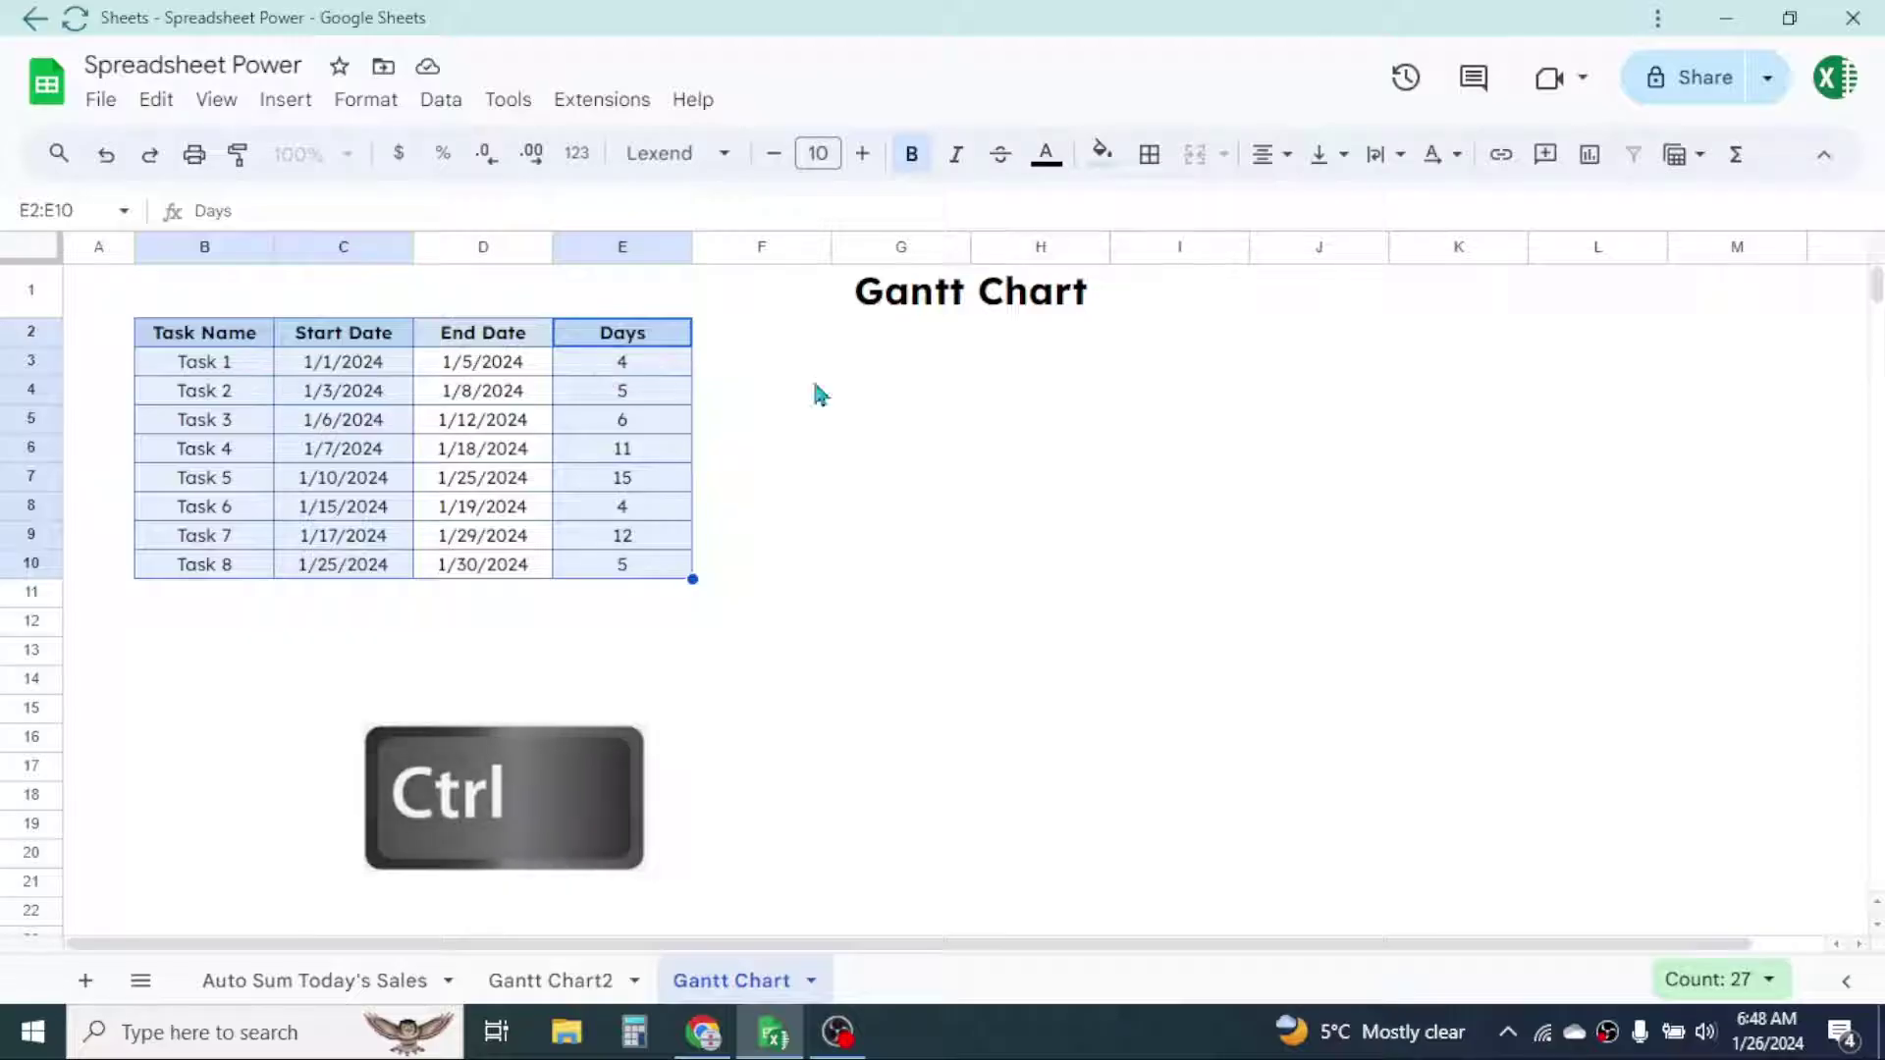
{"action": "left_click", "coordinate": [300, 106]}
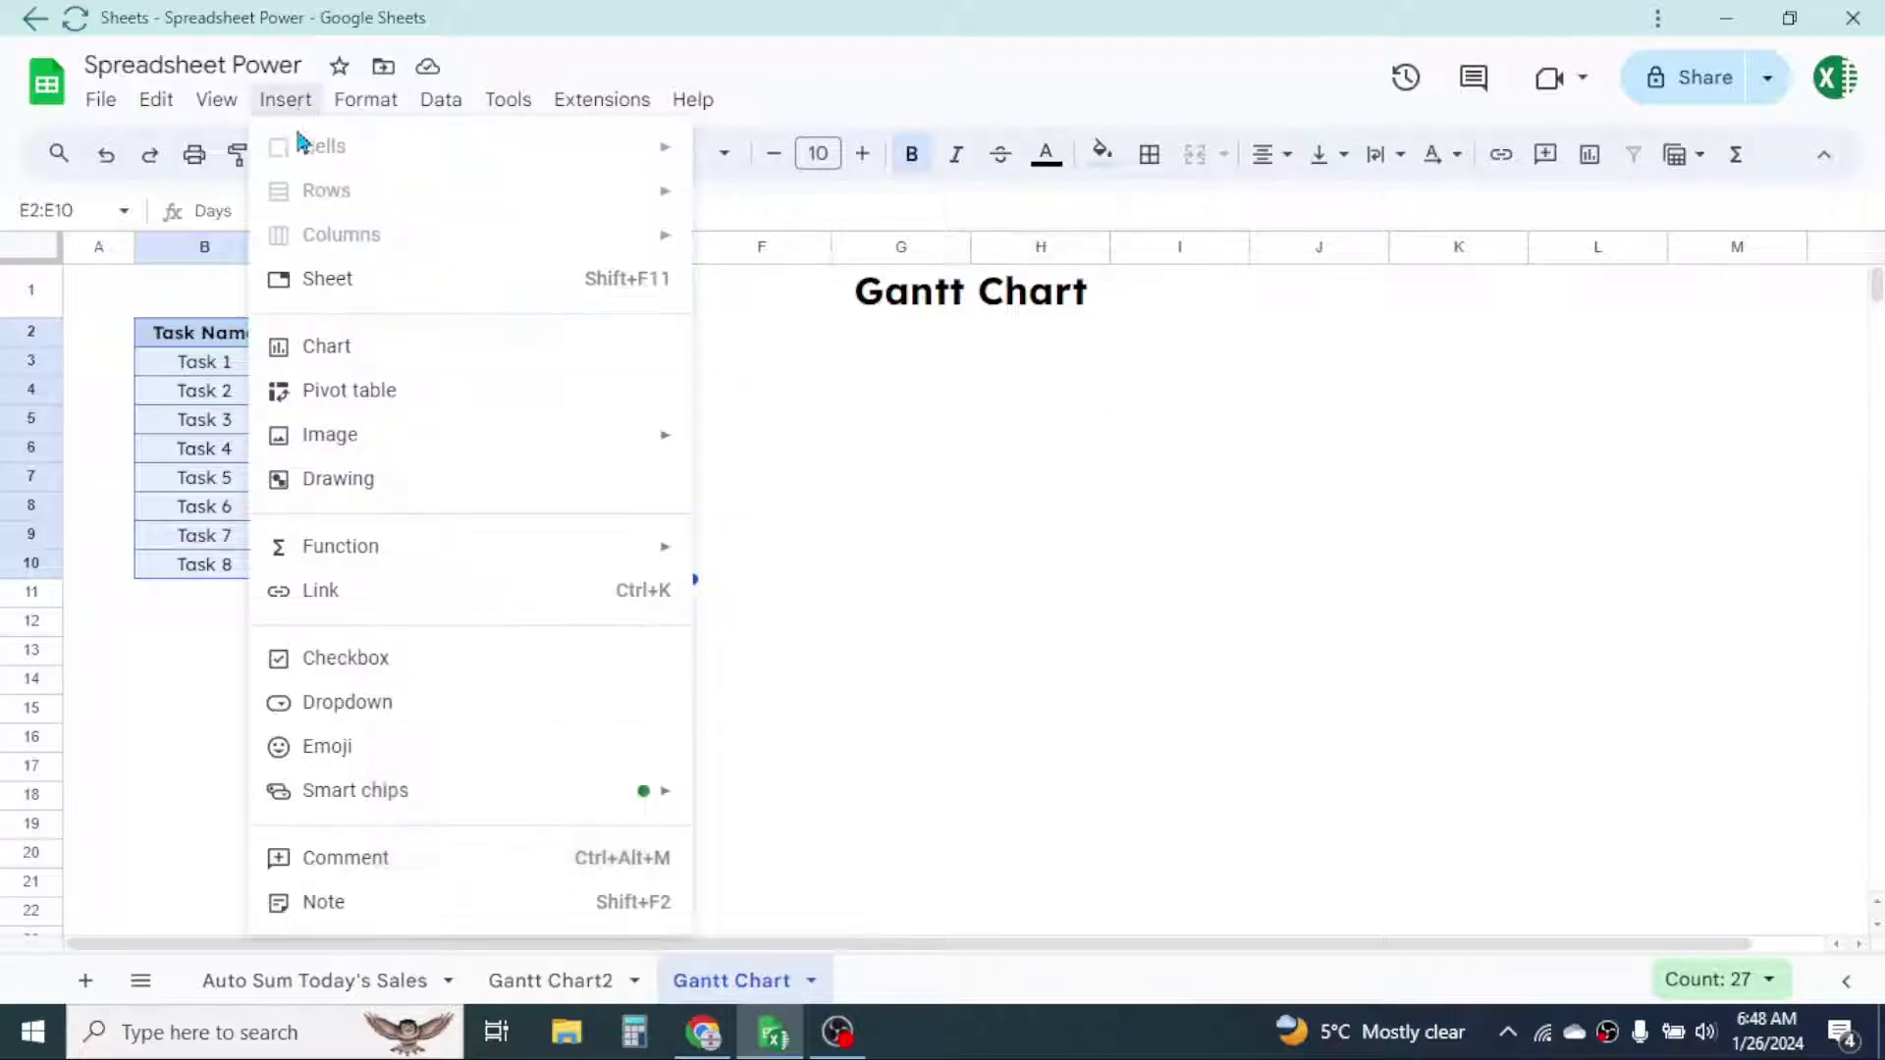
{"action": "left_click", "coordinate": [330, 344]}
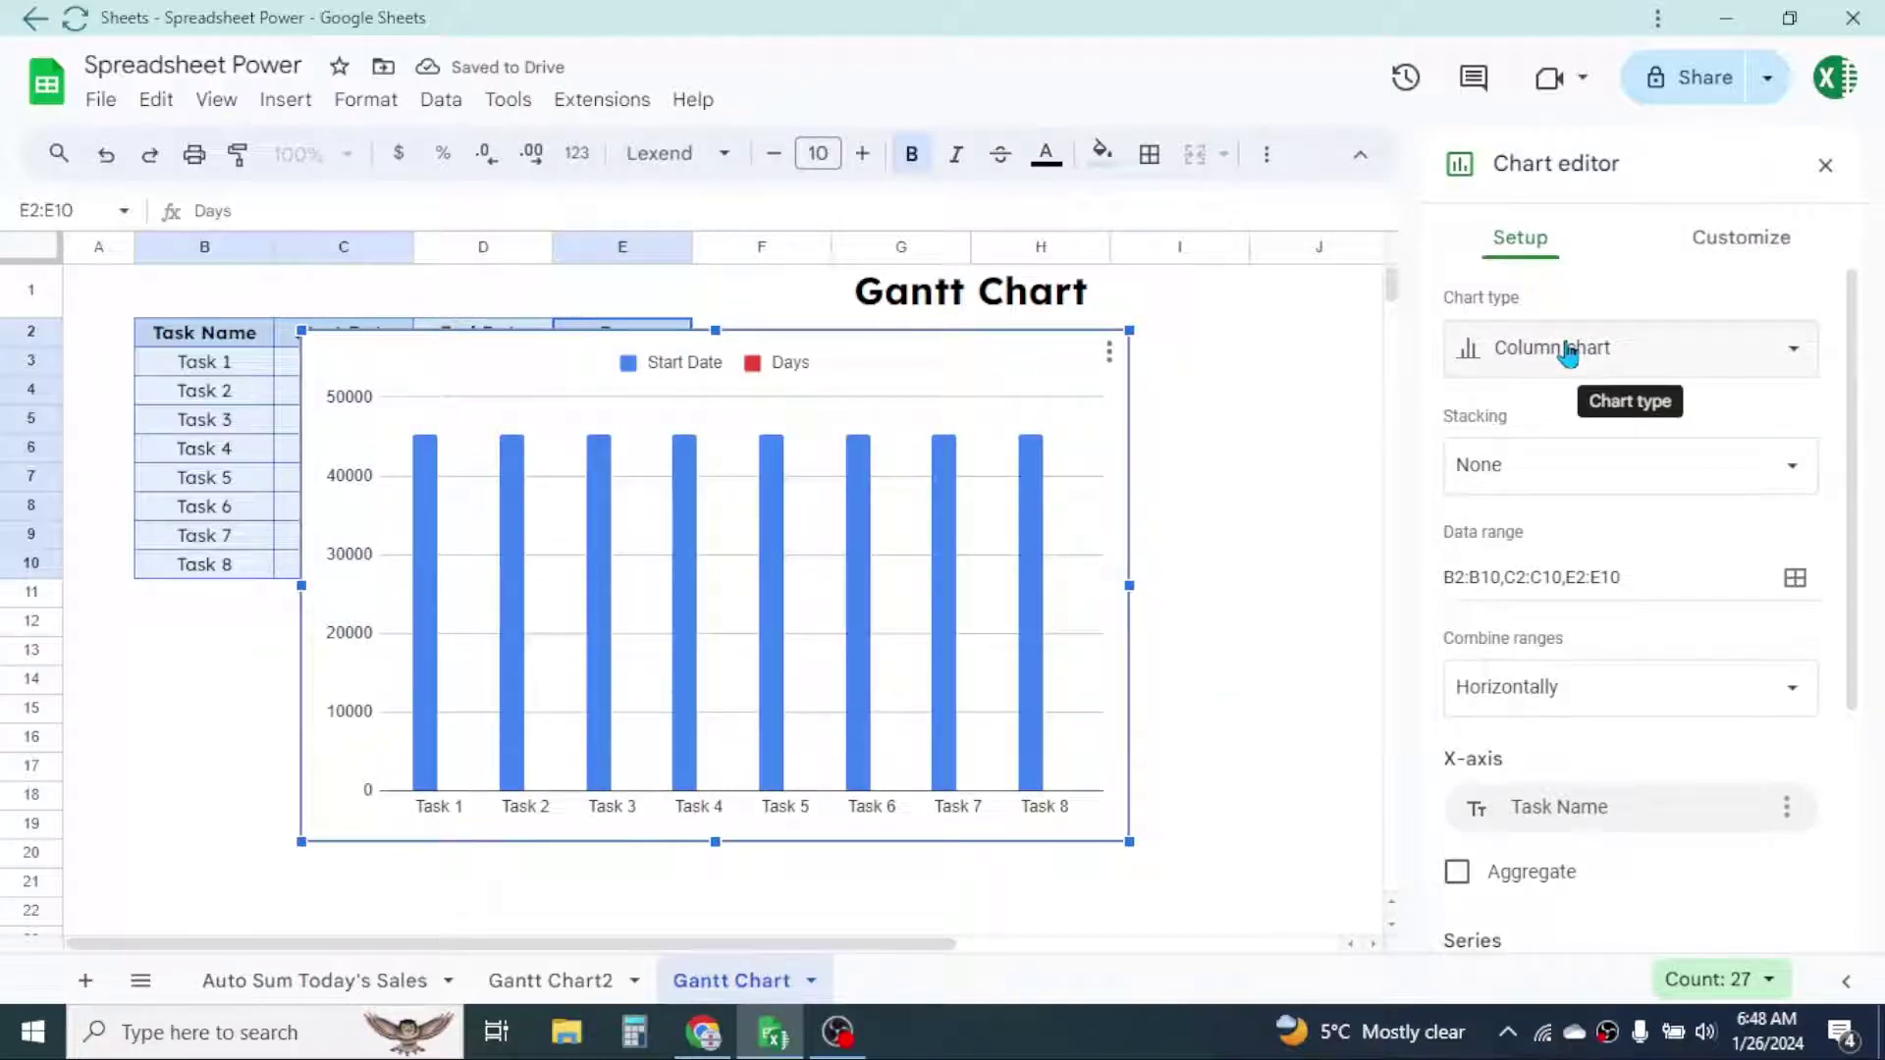
Step: Change the chart type to a stacked bar chart and move the chart right, clear of the Start Date column
{"action": "left_click", "coordinate": [1798, 361]}
{"action": "scroll", "coordinate": [1658, 618], "scroll_direction": "down", "scroll_amount": 3}
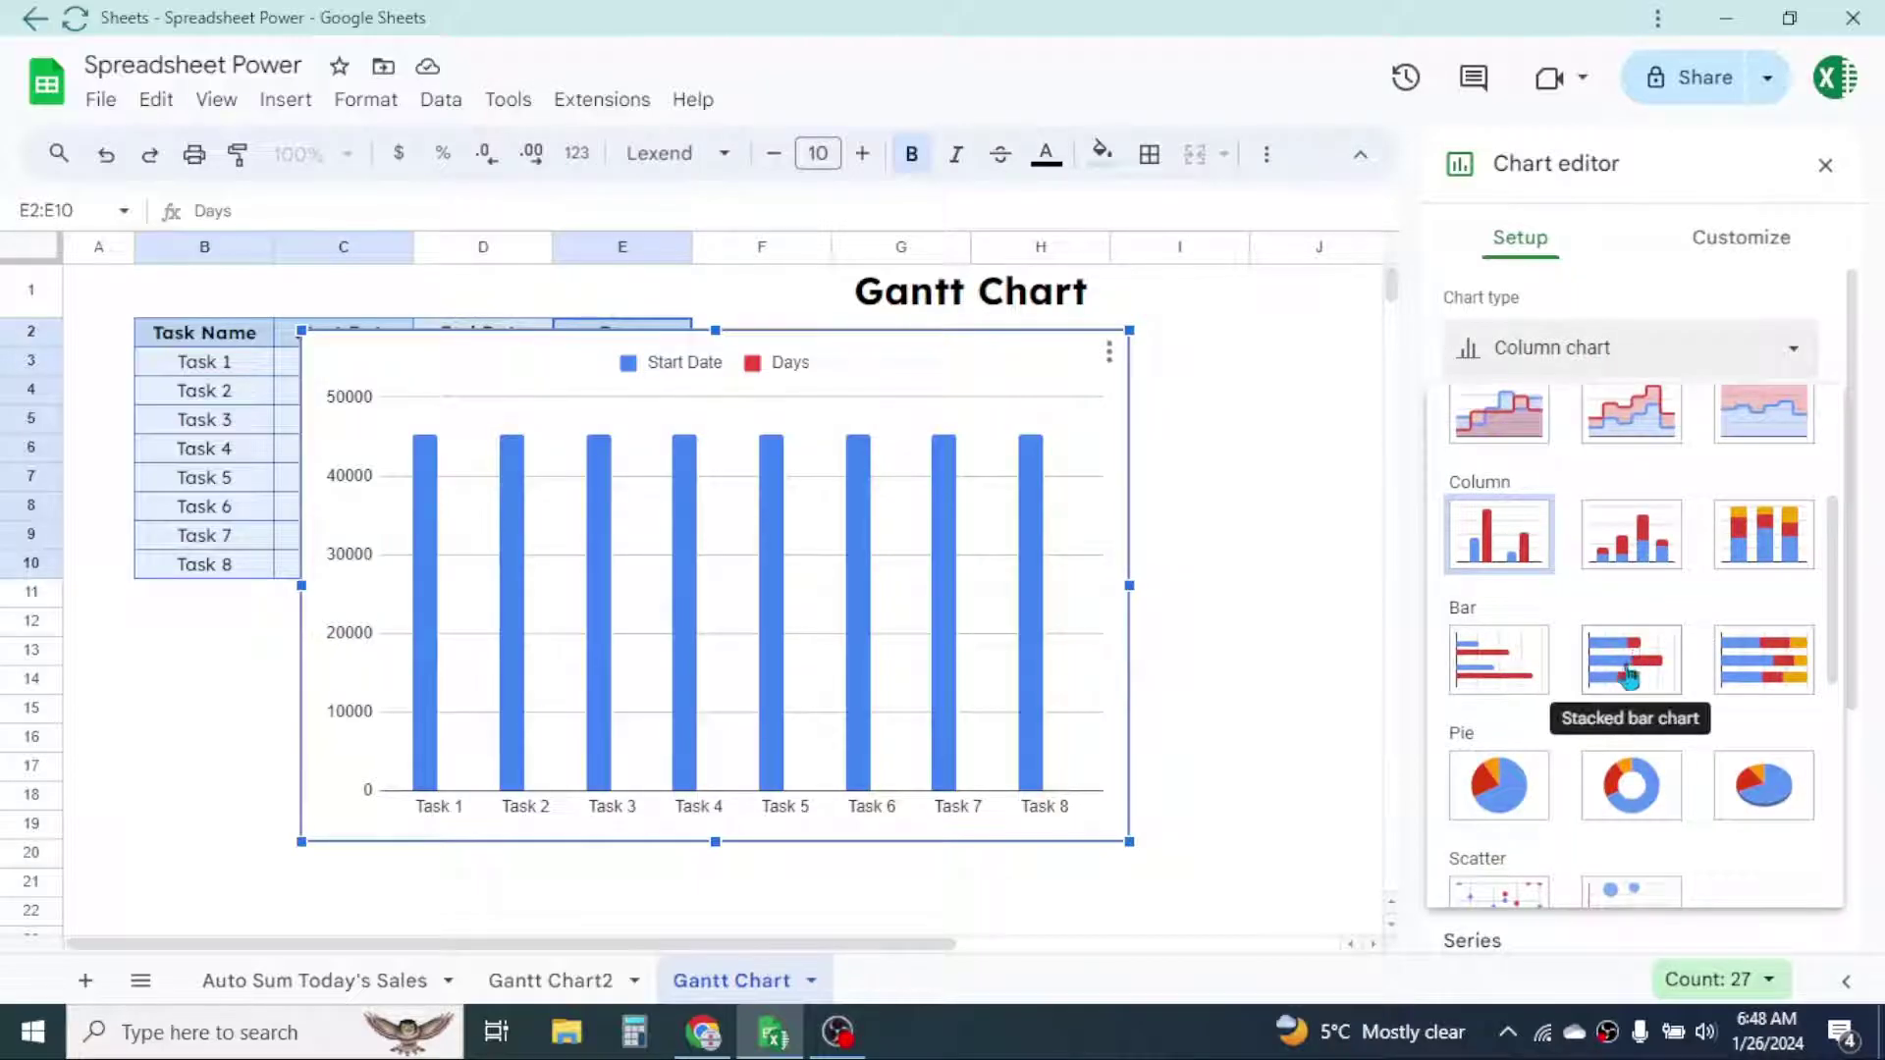
{"action": "left_click", "coordinate": [1643, 667]}
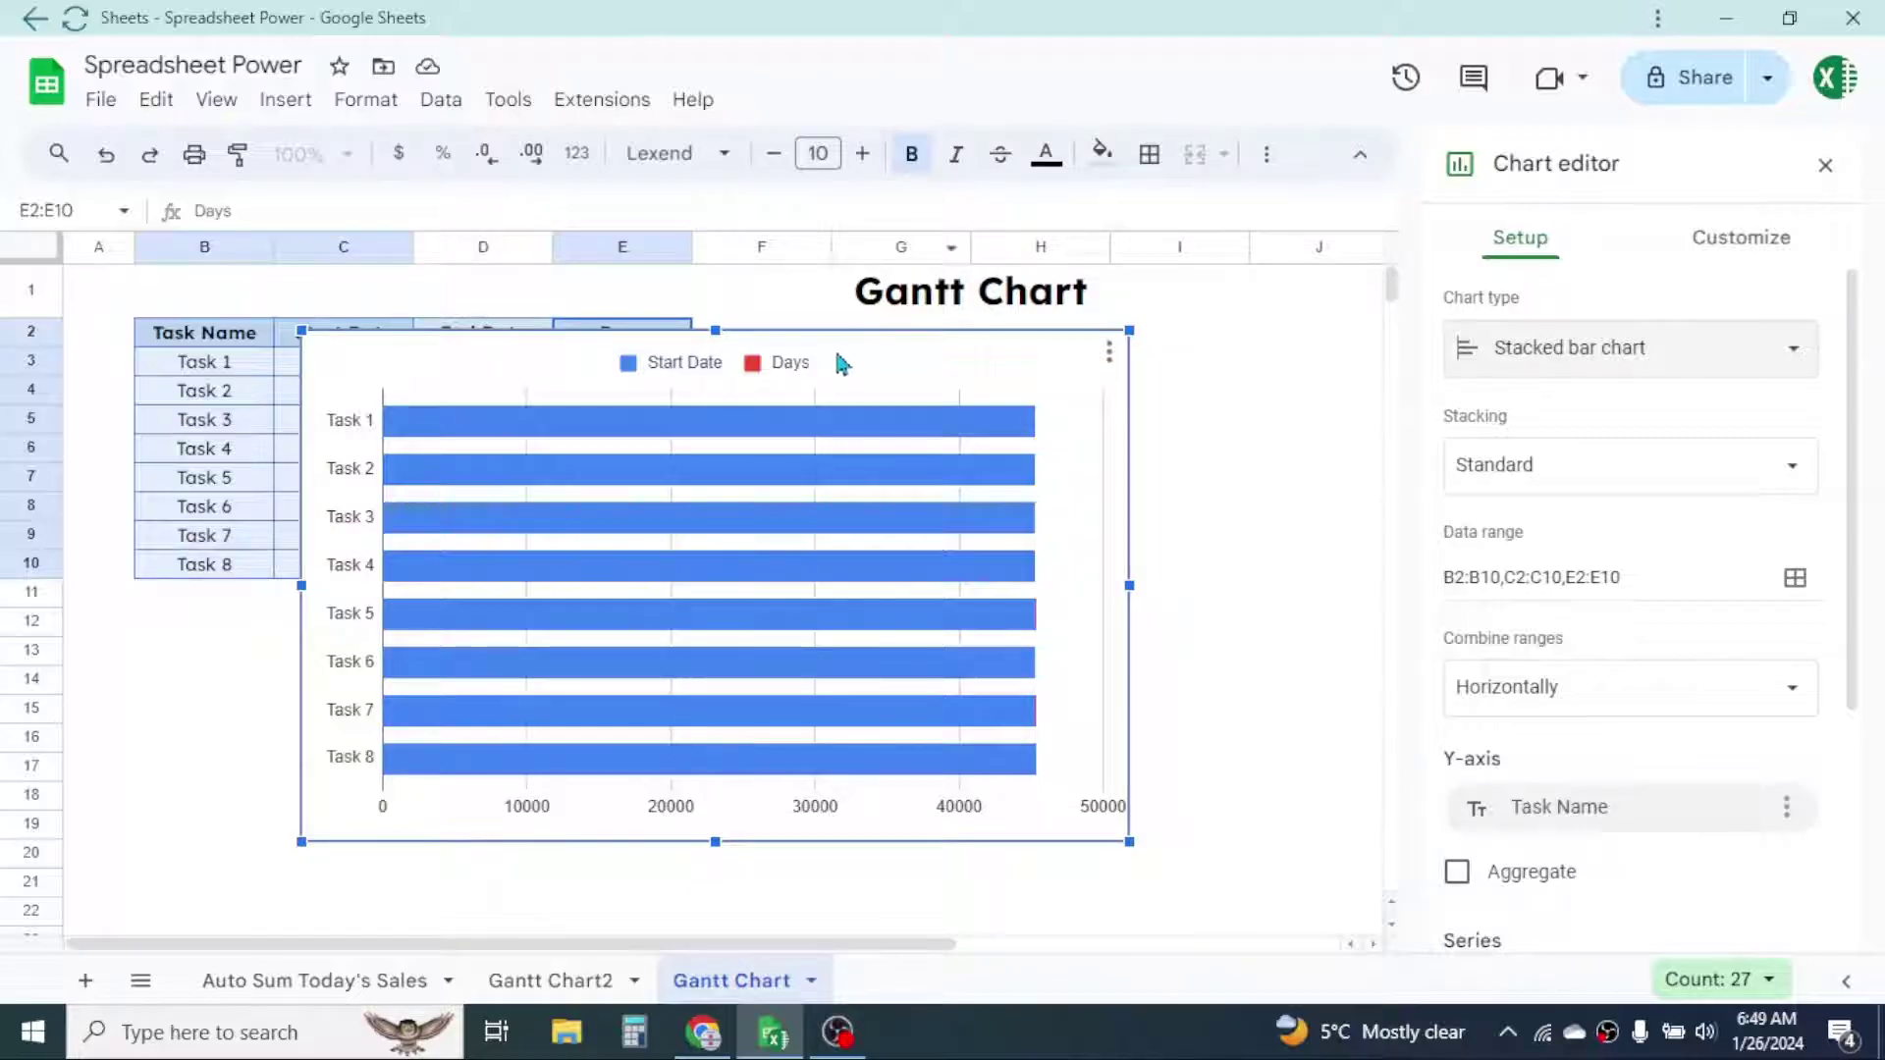
{"action": "left_click_drag", "start_coordinate": [872, 343], "coordinate": [1083, 363]}
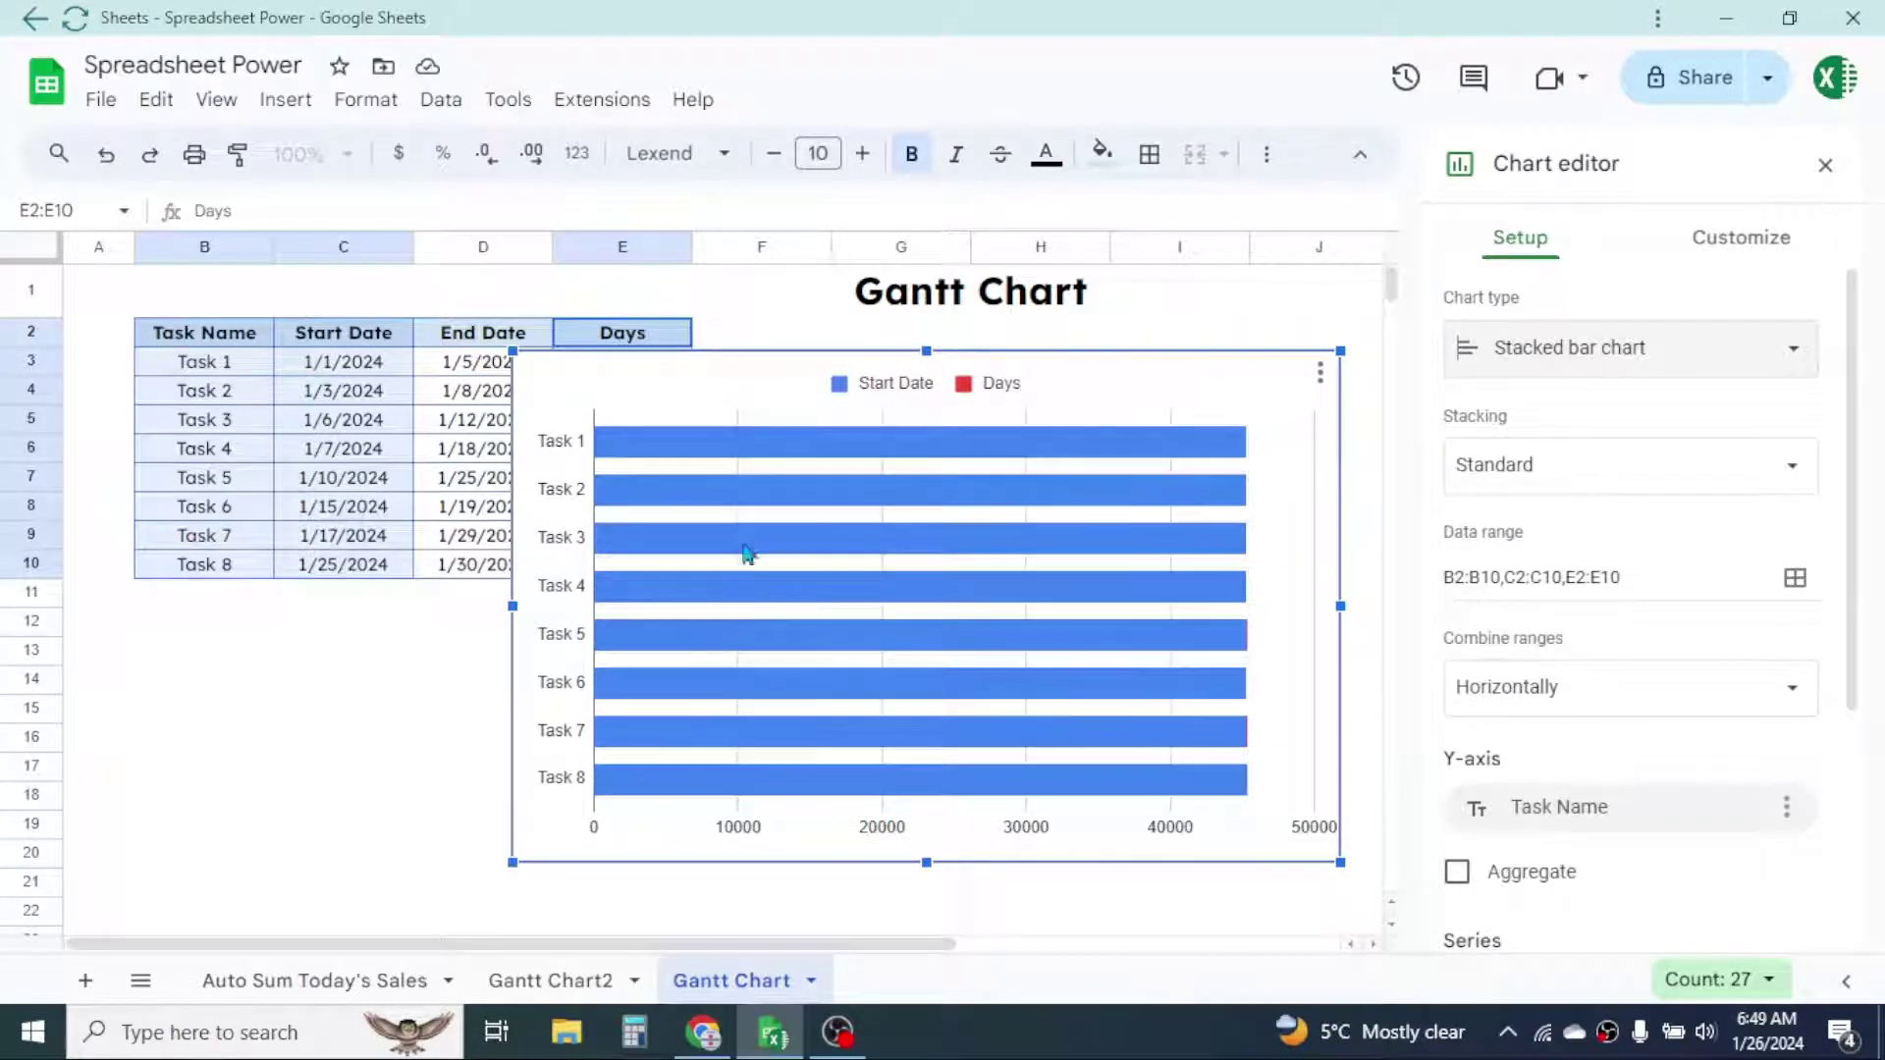
Step: Enter the timeline's boundary dates below the table: 12/28/2023 in B12 and 1/30/2024 in B13
{"action": "left_click", "coordinate": [879, 835]}
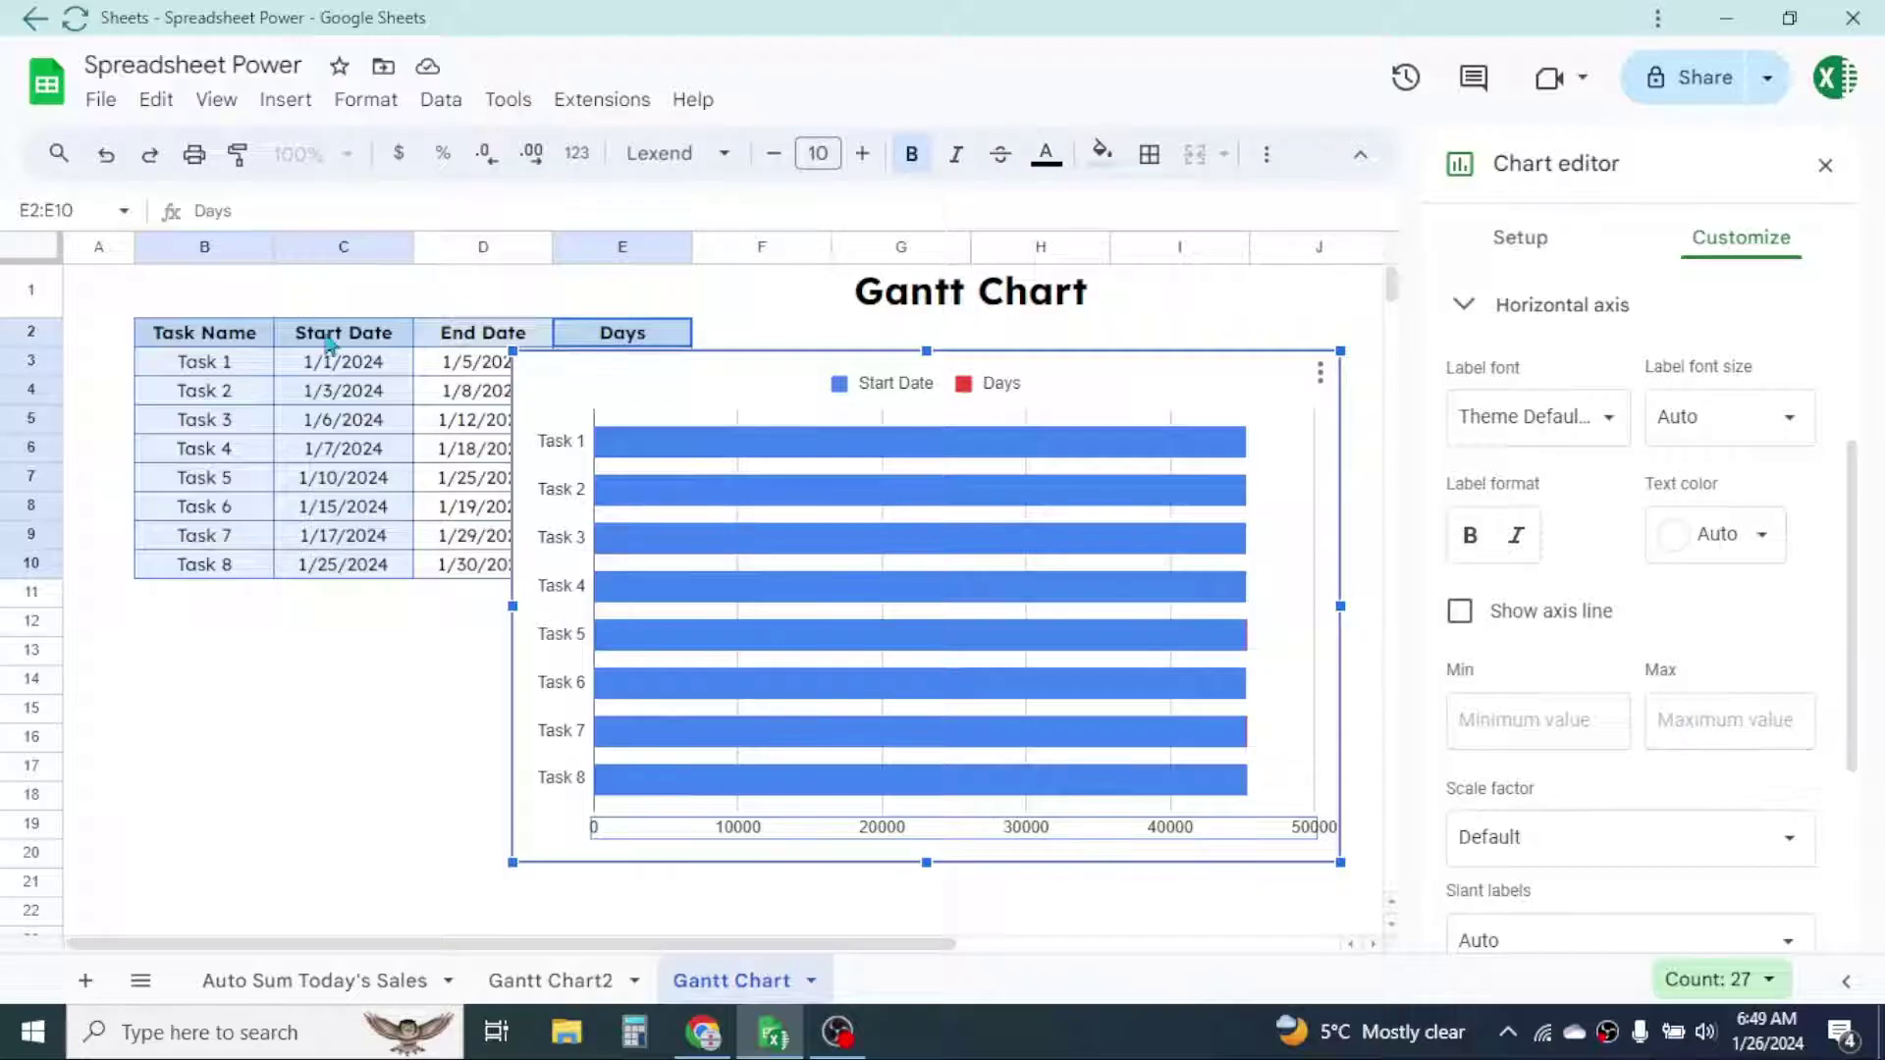
{"action": "left_click", "coordinate": [226, 629]}
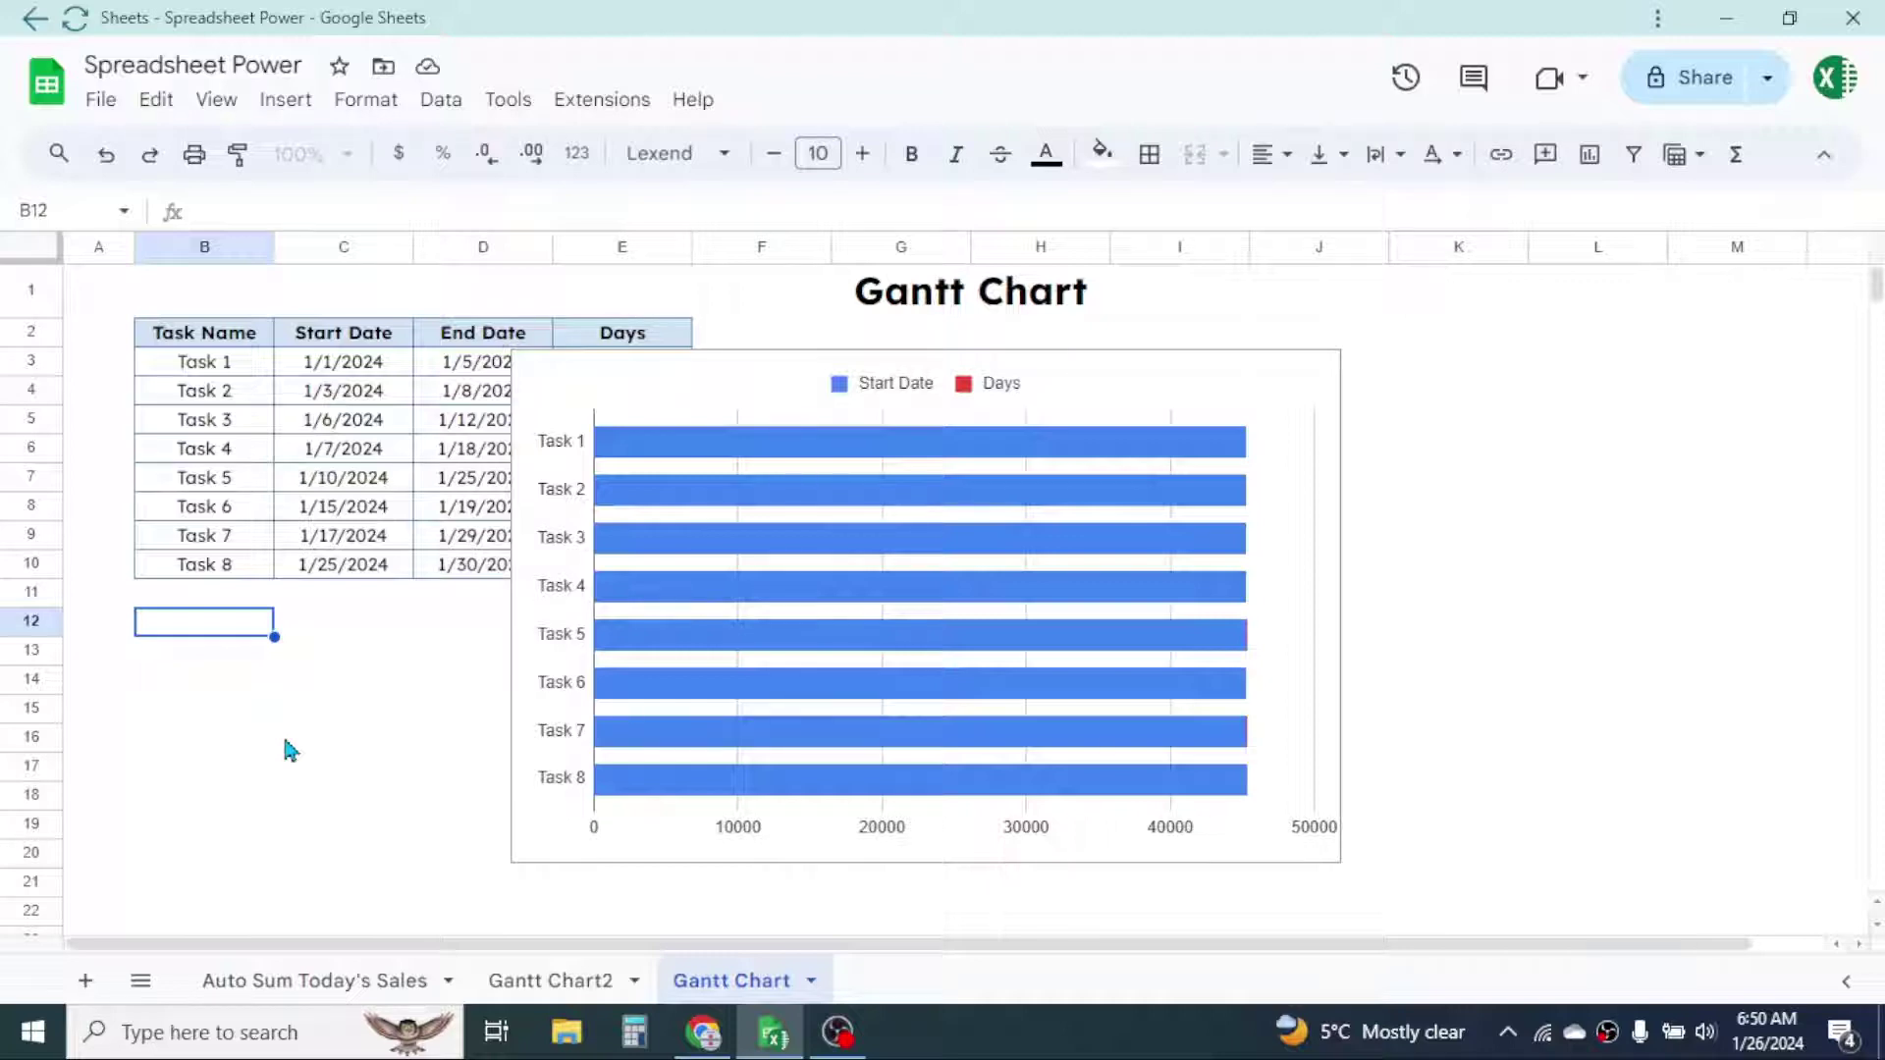
{"action": "type", "text": "12/2"}
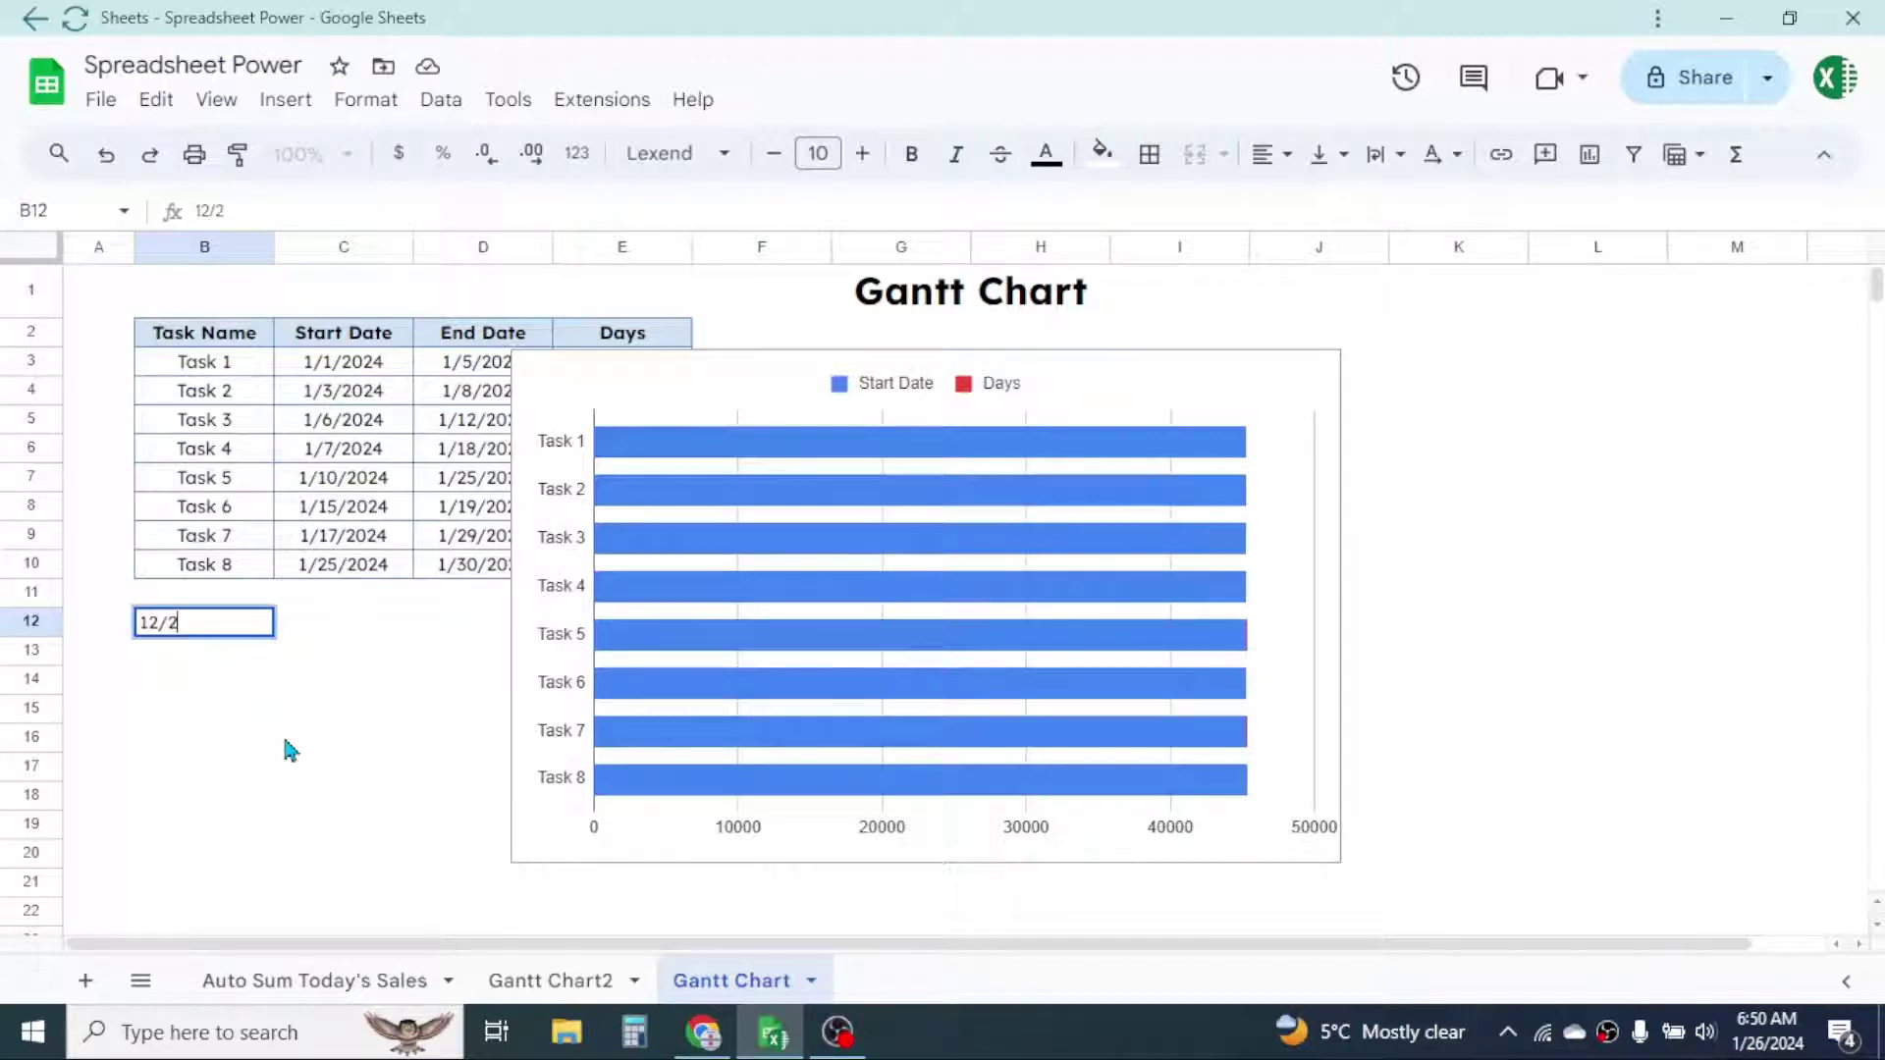
{"action": "type", "text": "8/2023"}
{"action": "key", "text": "Return"}
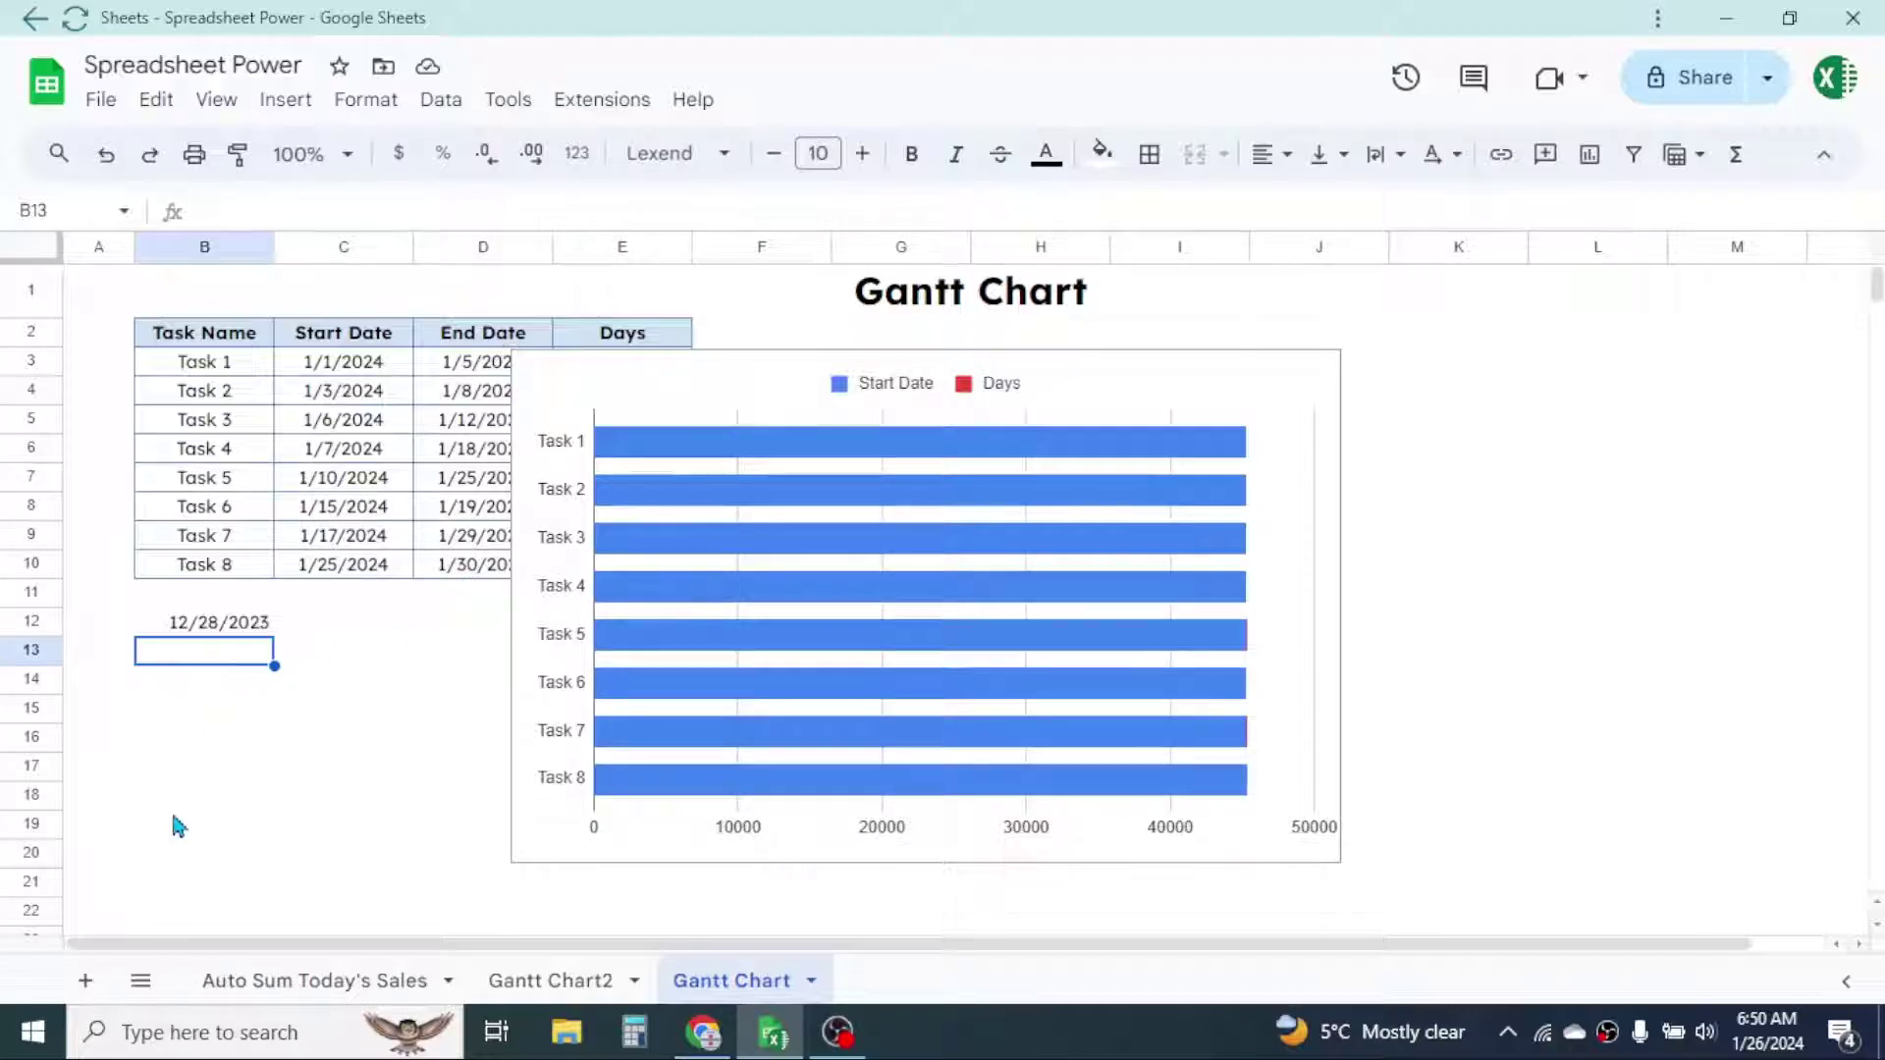
{"action": "type", "text": "1/3"}
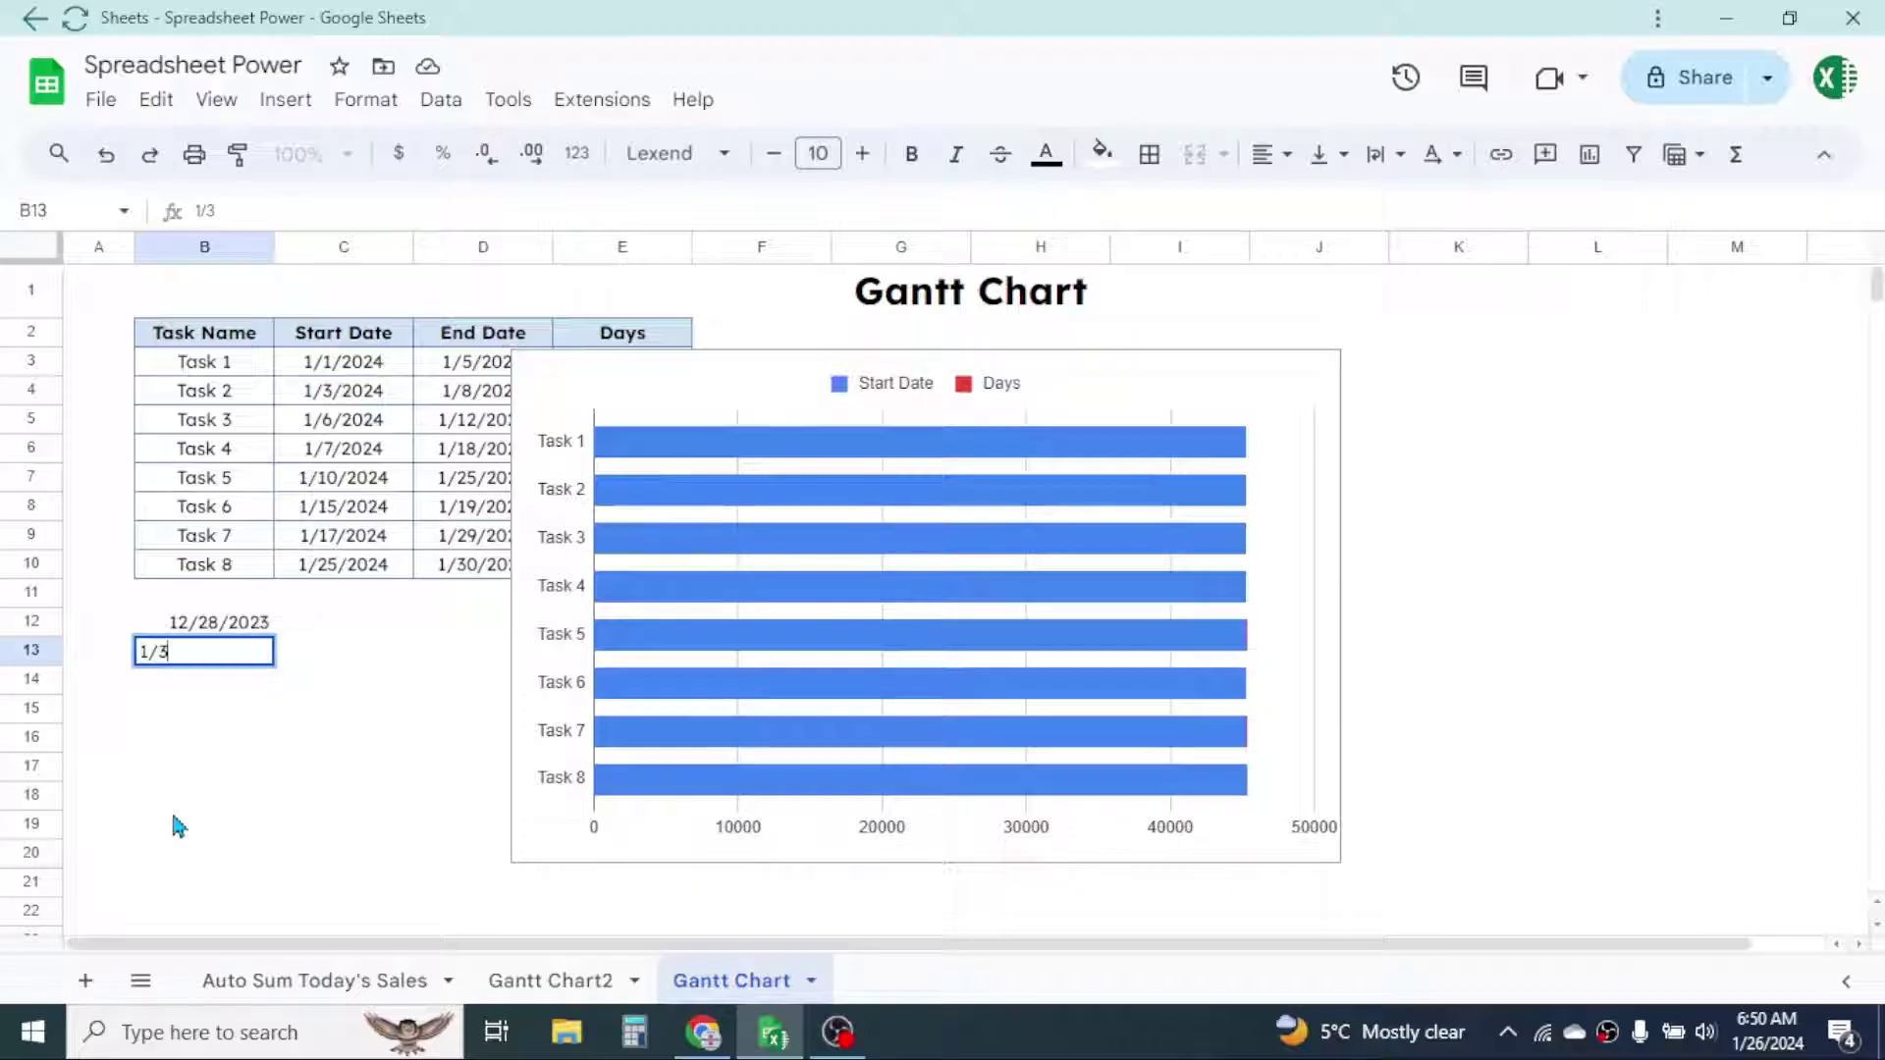
{"action": "type", "text": "0/2024"}
{"action": "key", "text": "Return"}
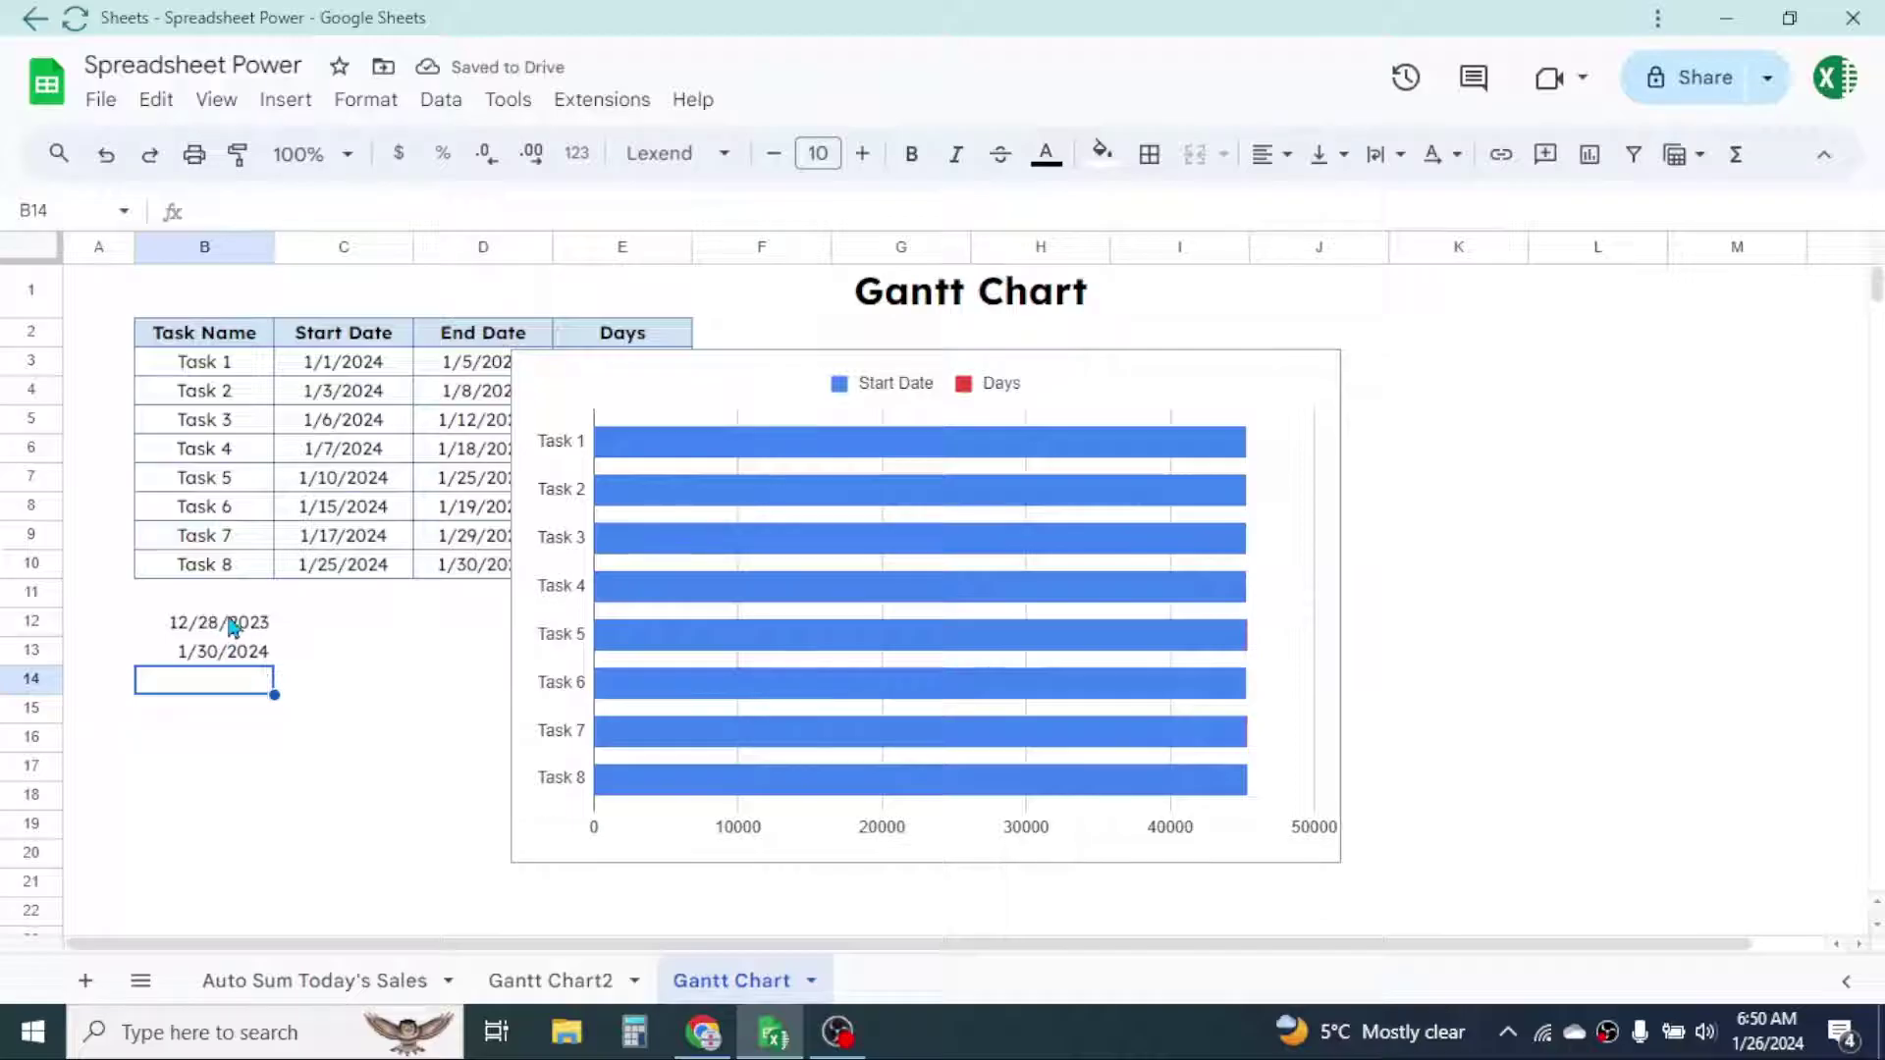
Step: Convert the two boundary dates in B12:B13 to serial values by applying the Number format
{"action": "left_click_drag", "start_coordinate": [240, 626], "coordinate": [254, 658]}
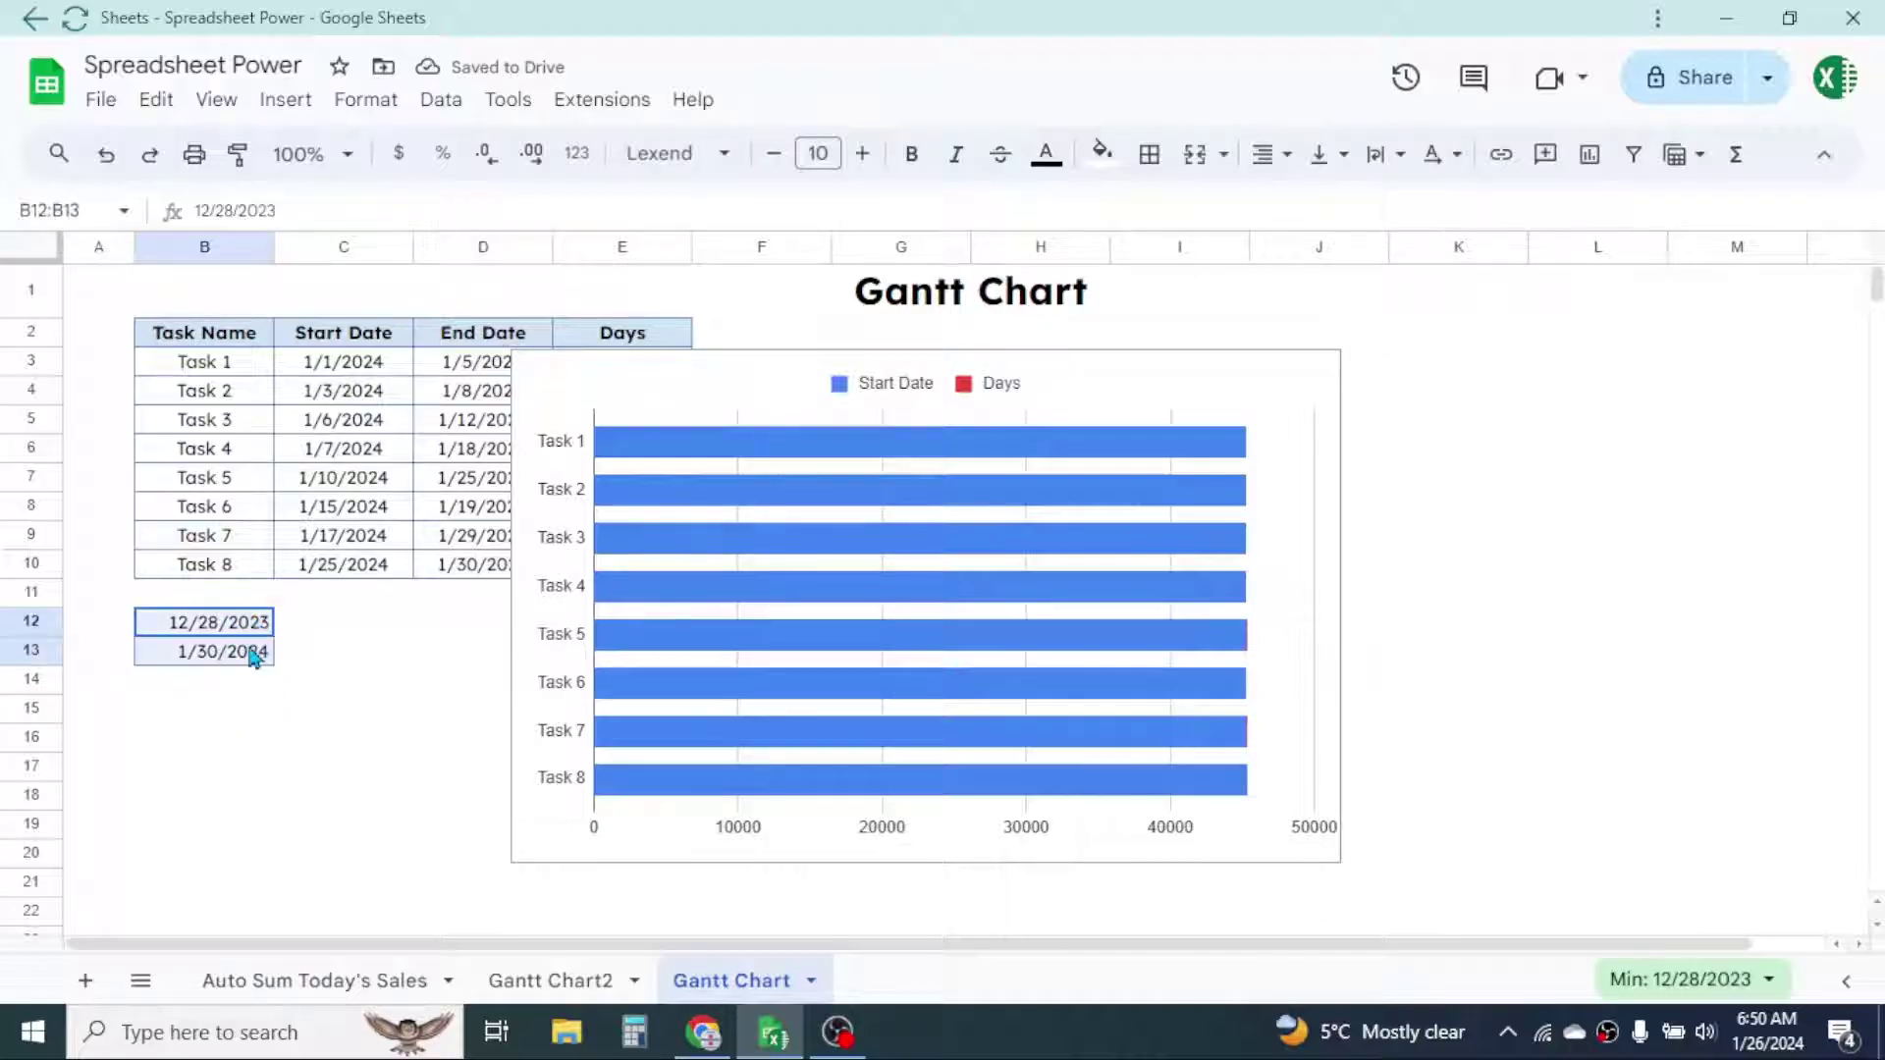
{"action": "left_click", "coordinate": [360, 106]}
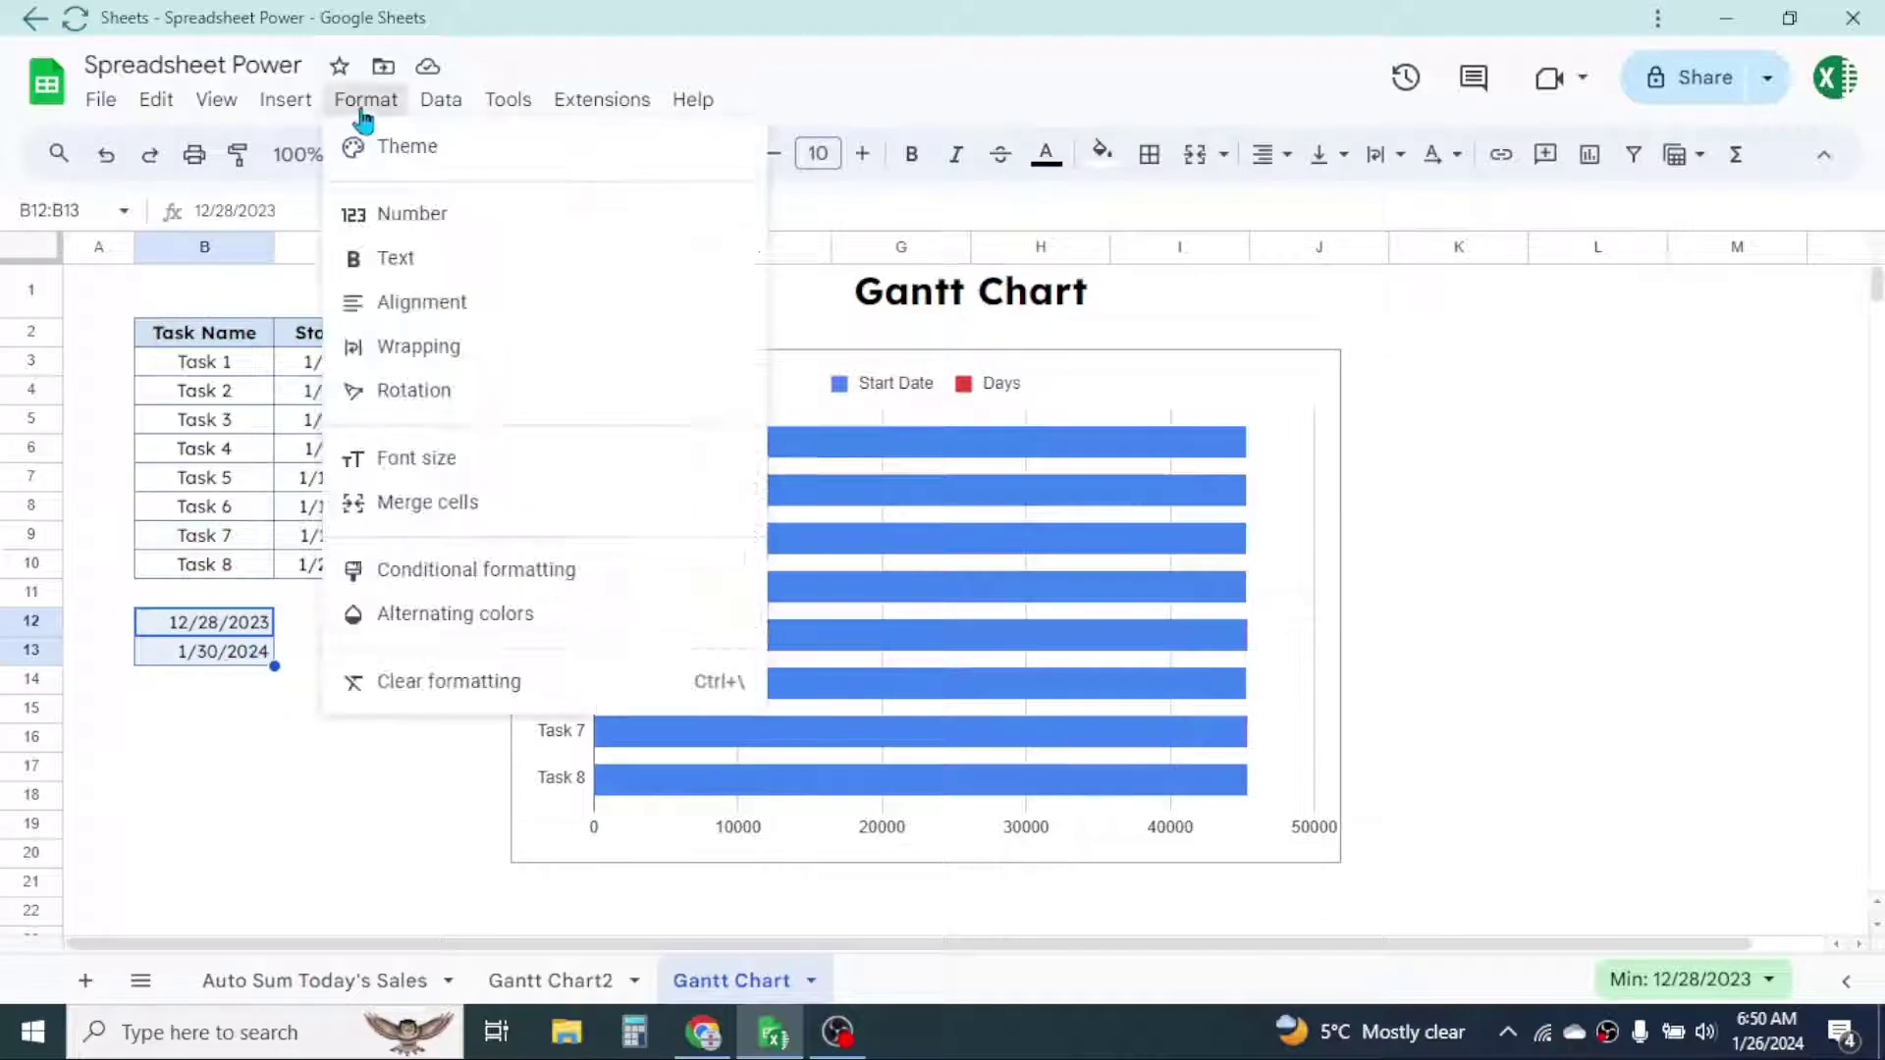
{"action": "mouse_move", "coordinate": [403, 212]}
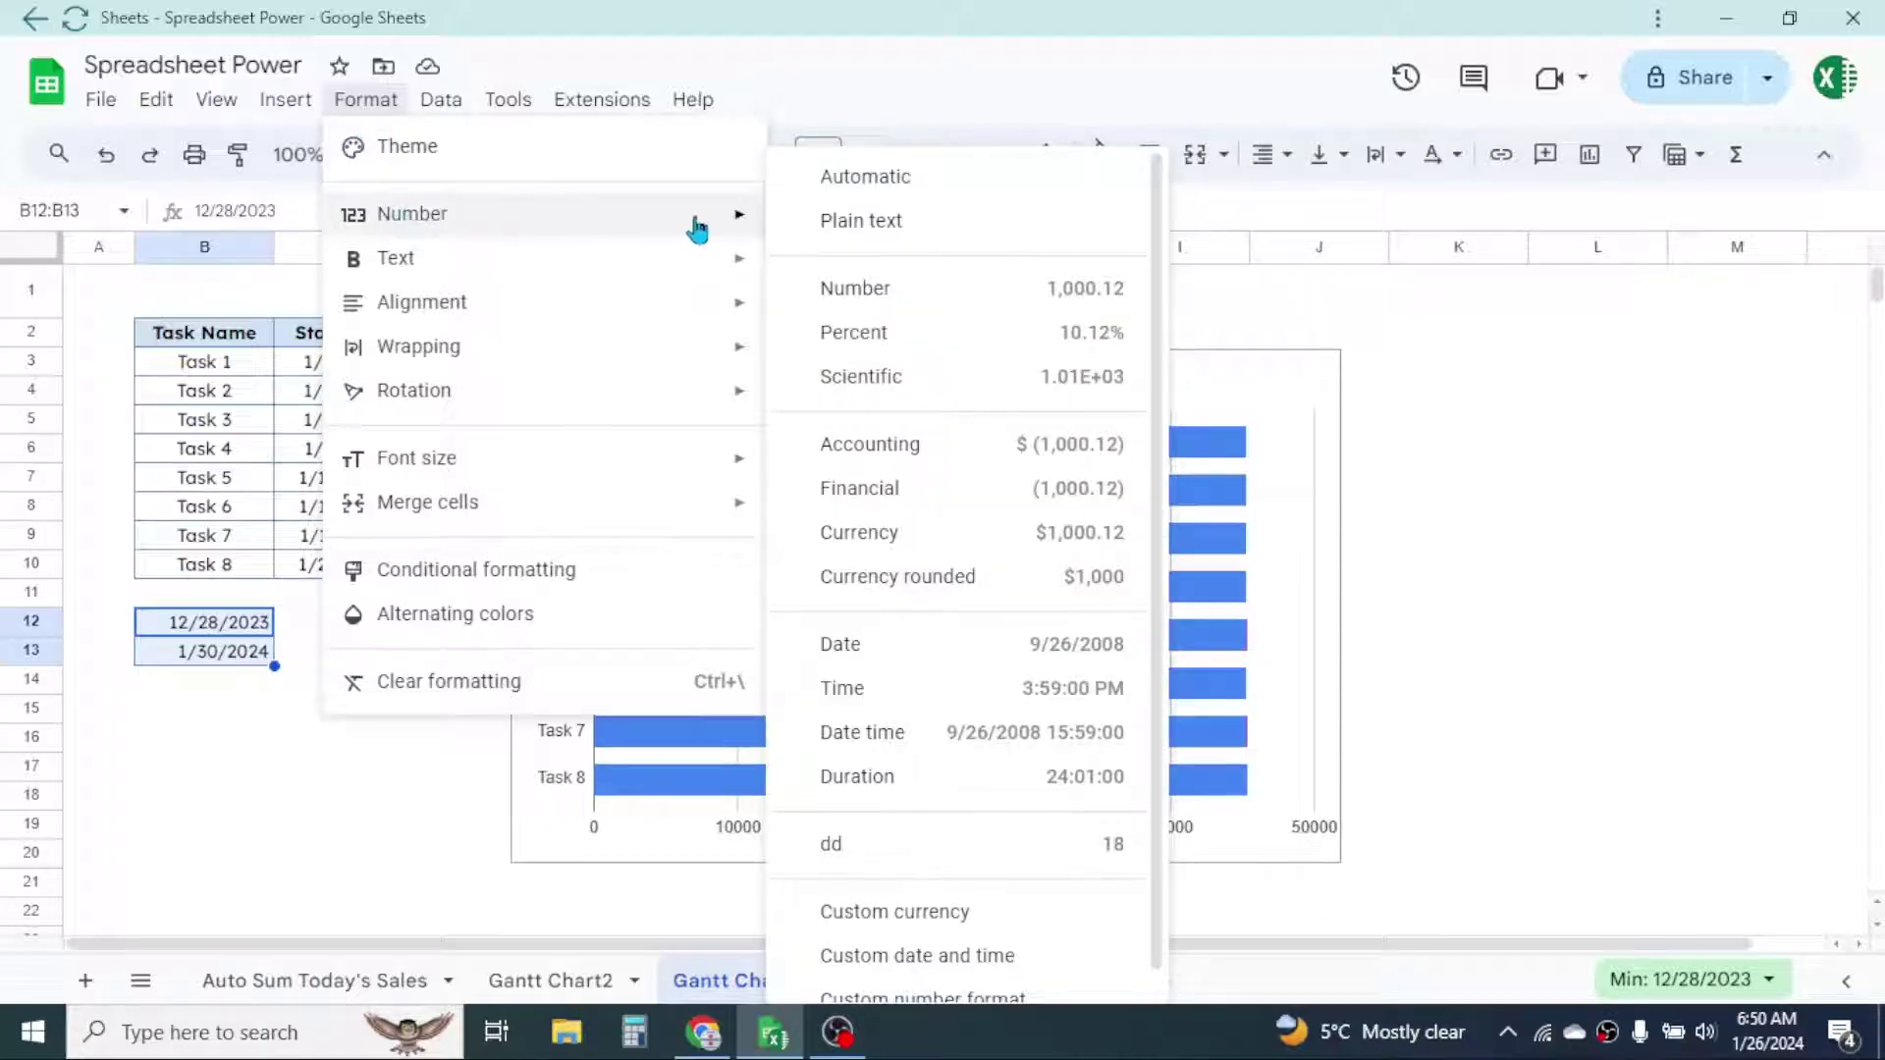
{"action": "left_click", "coordinate": [883, 288]}
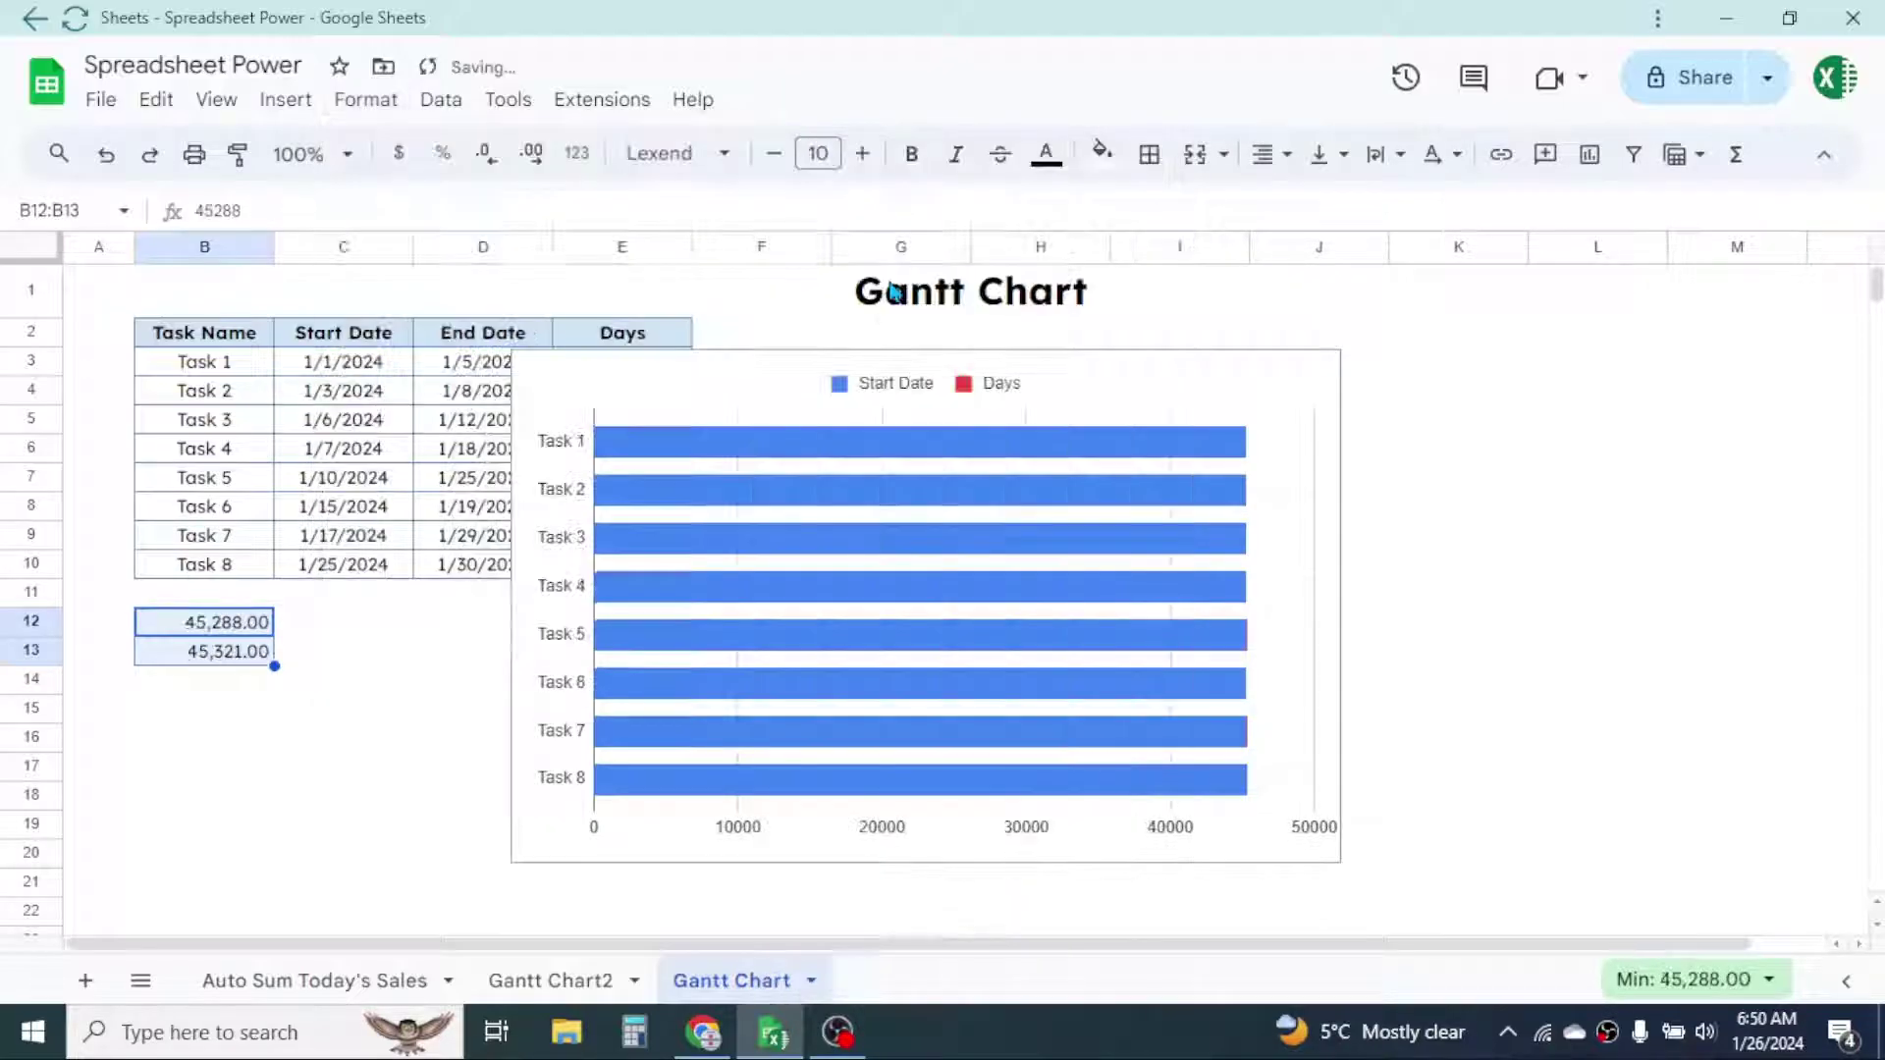
{"action": "left_click", "coordinate": [269, 709]}
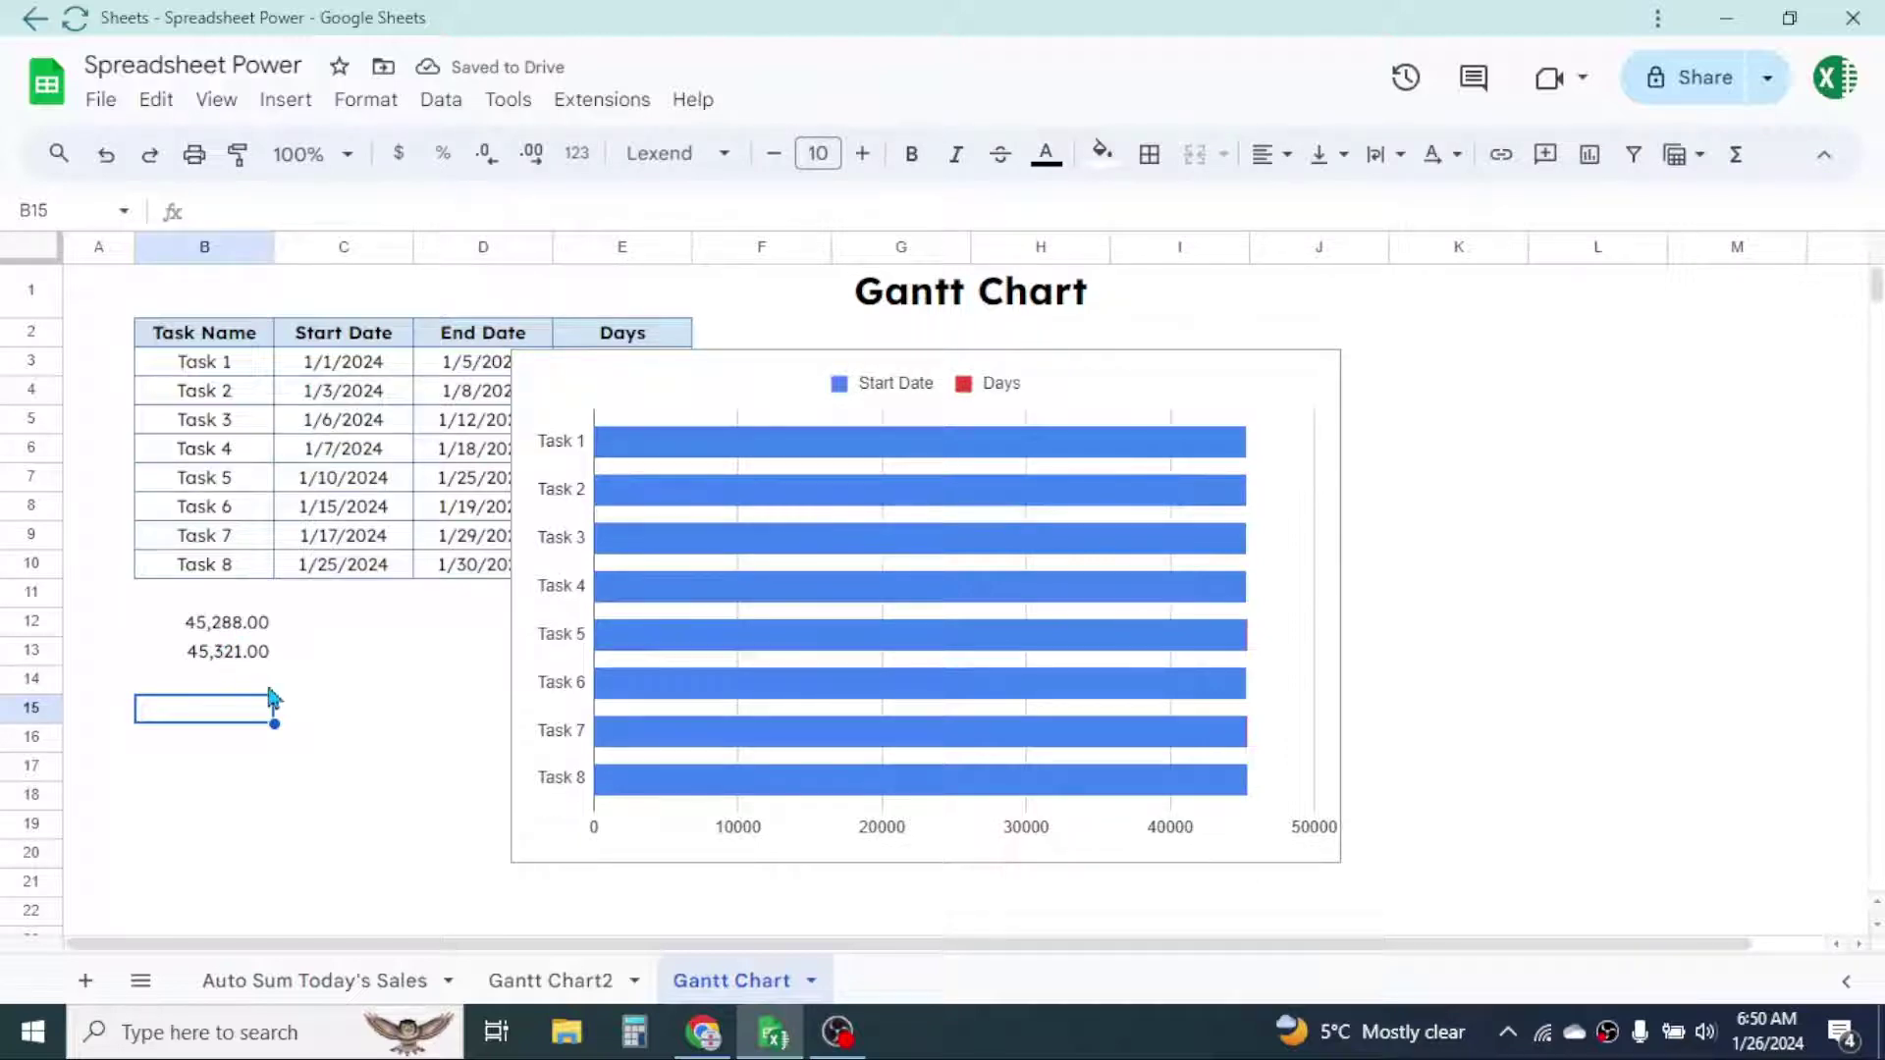
Step: Set the chart's horizontal axis minimum to 45288 and its maximum to 45321
{"action": "double_click", "coordinate": [881, 832]}
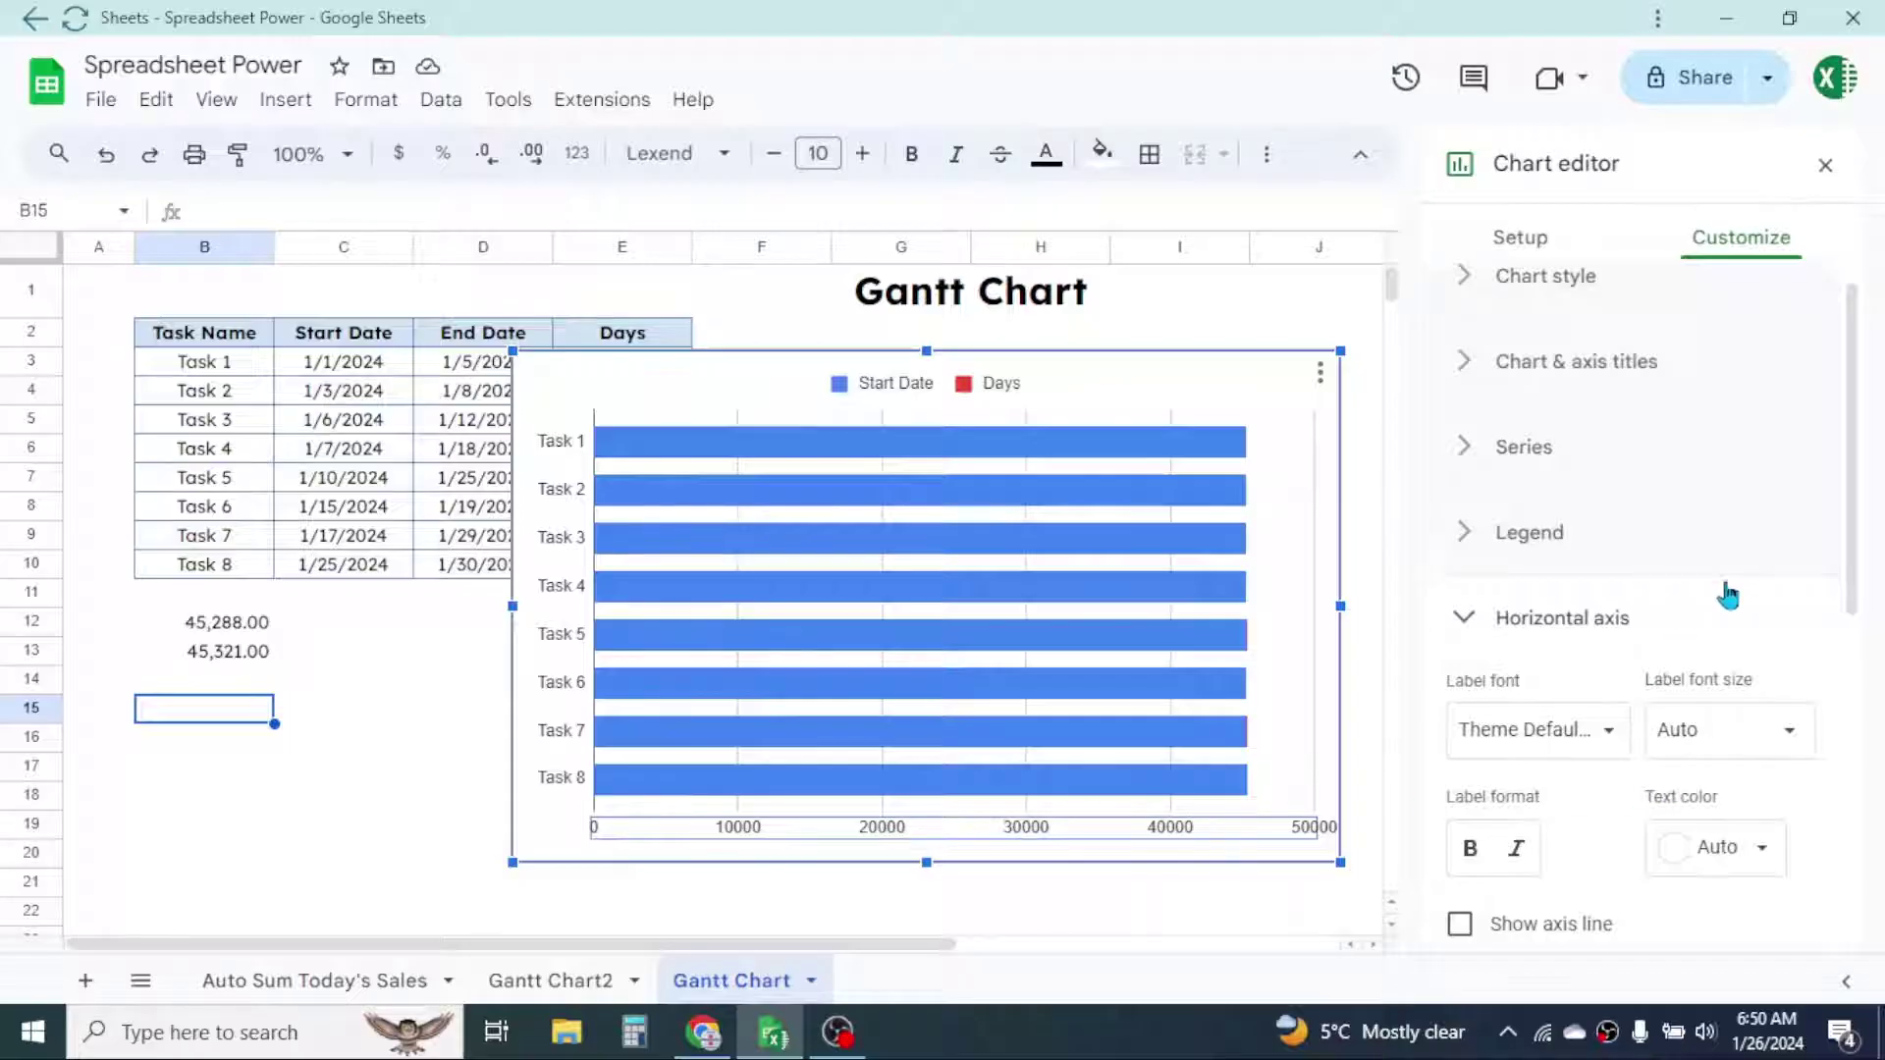
{"action": "scroll", "coordinate": [1725, 593], "scroll_direction": "down", "scroll_amount": 2}
{"action": "scroll", "coordinate": [1602, 630], "scroll_direction": "down", "scroll_amount": 4}
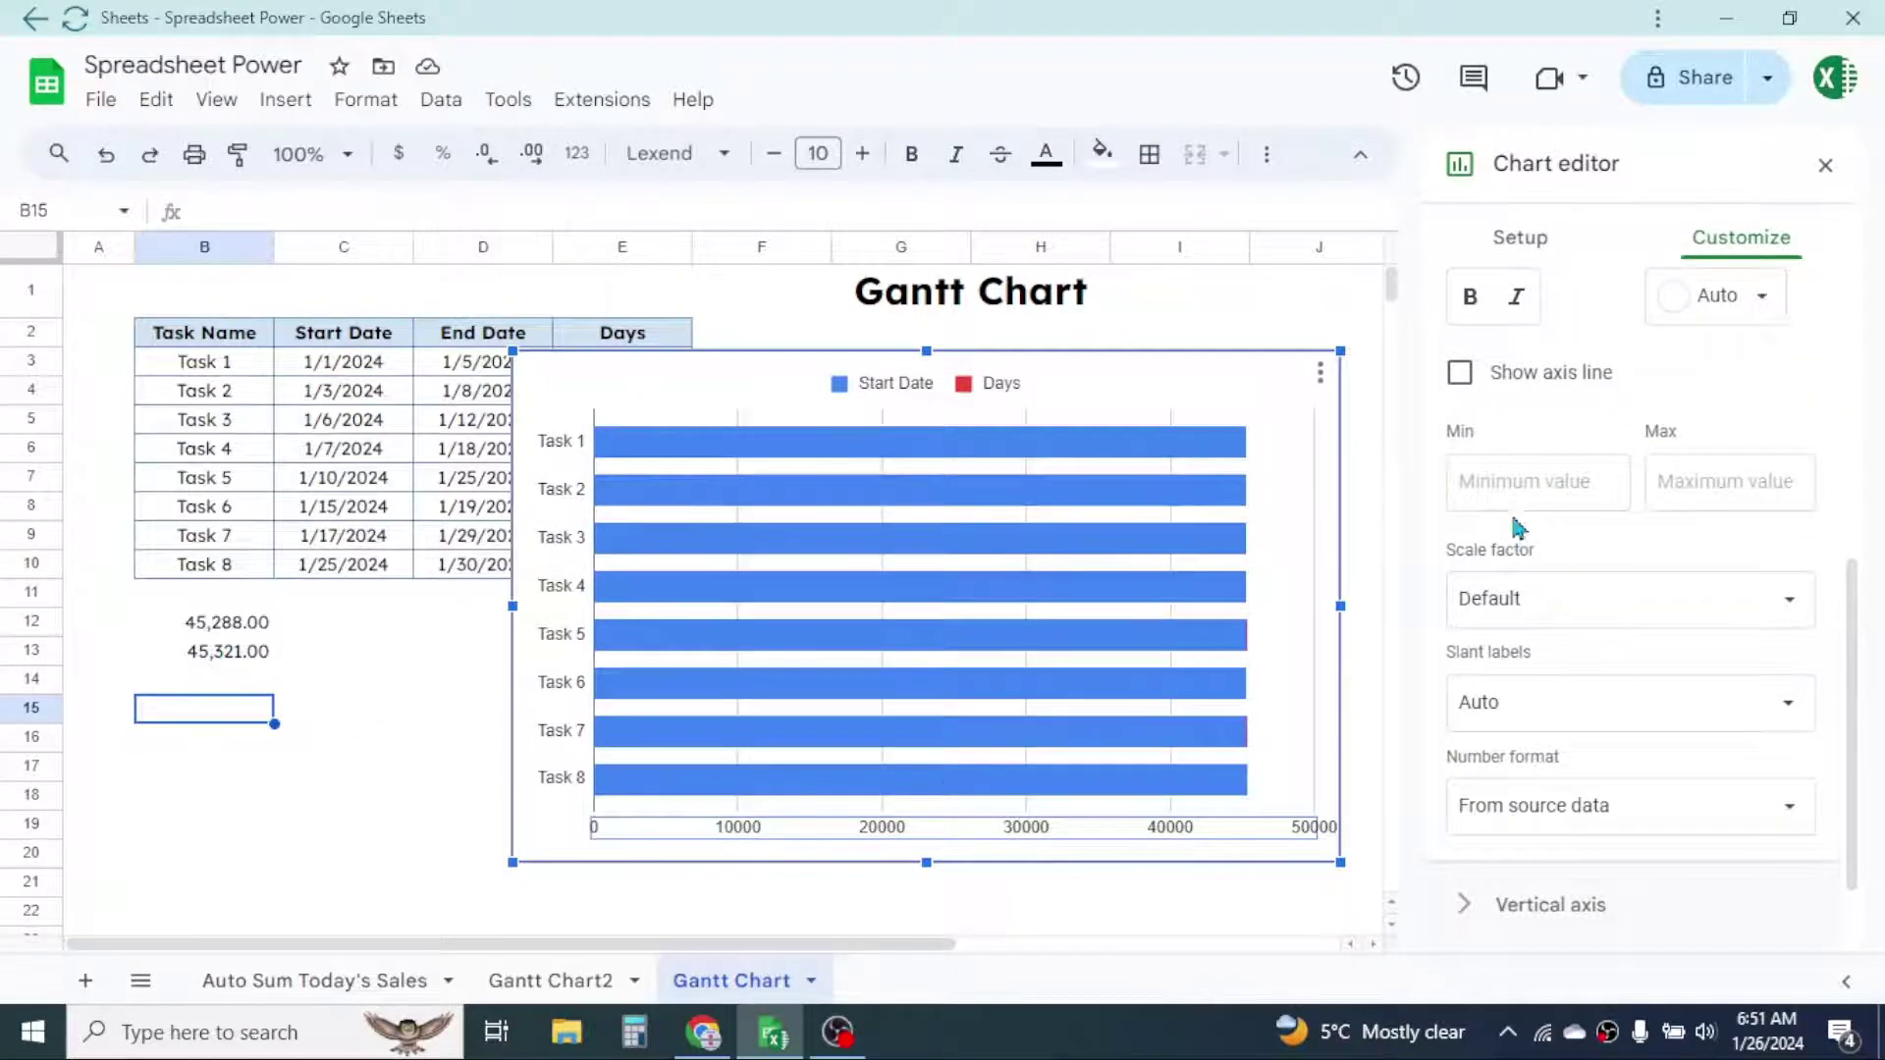
{"action": "left_click", "coordinate": [1509, 478]}
{"action": "type", "text": "4"}
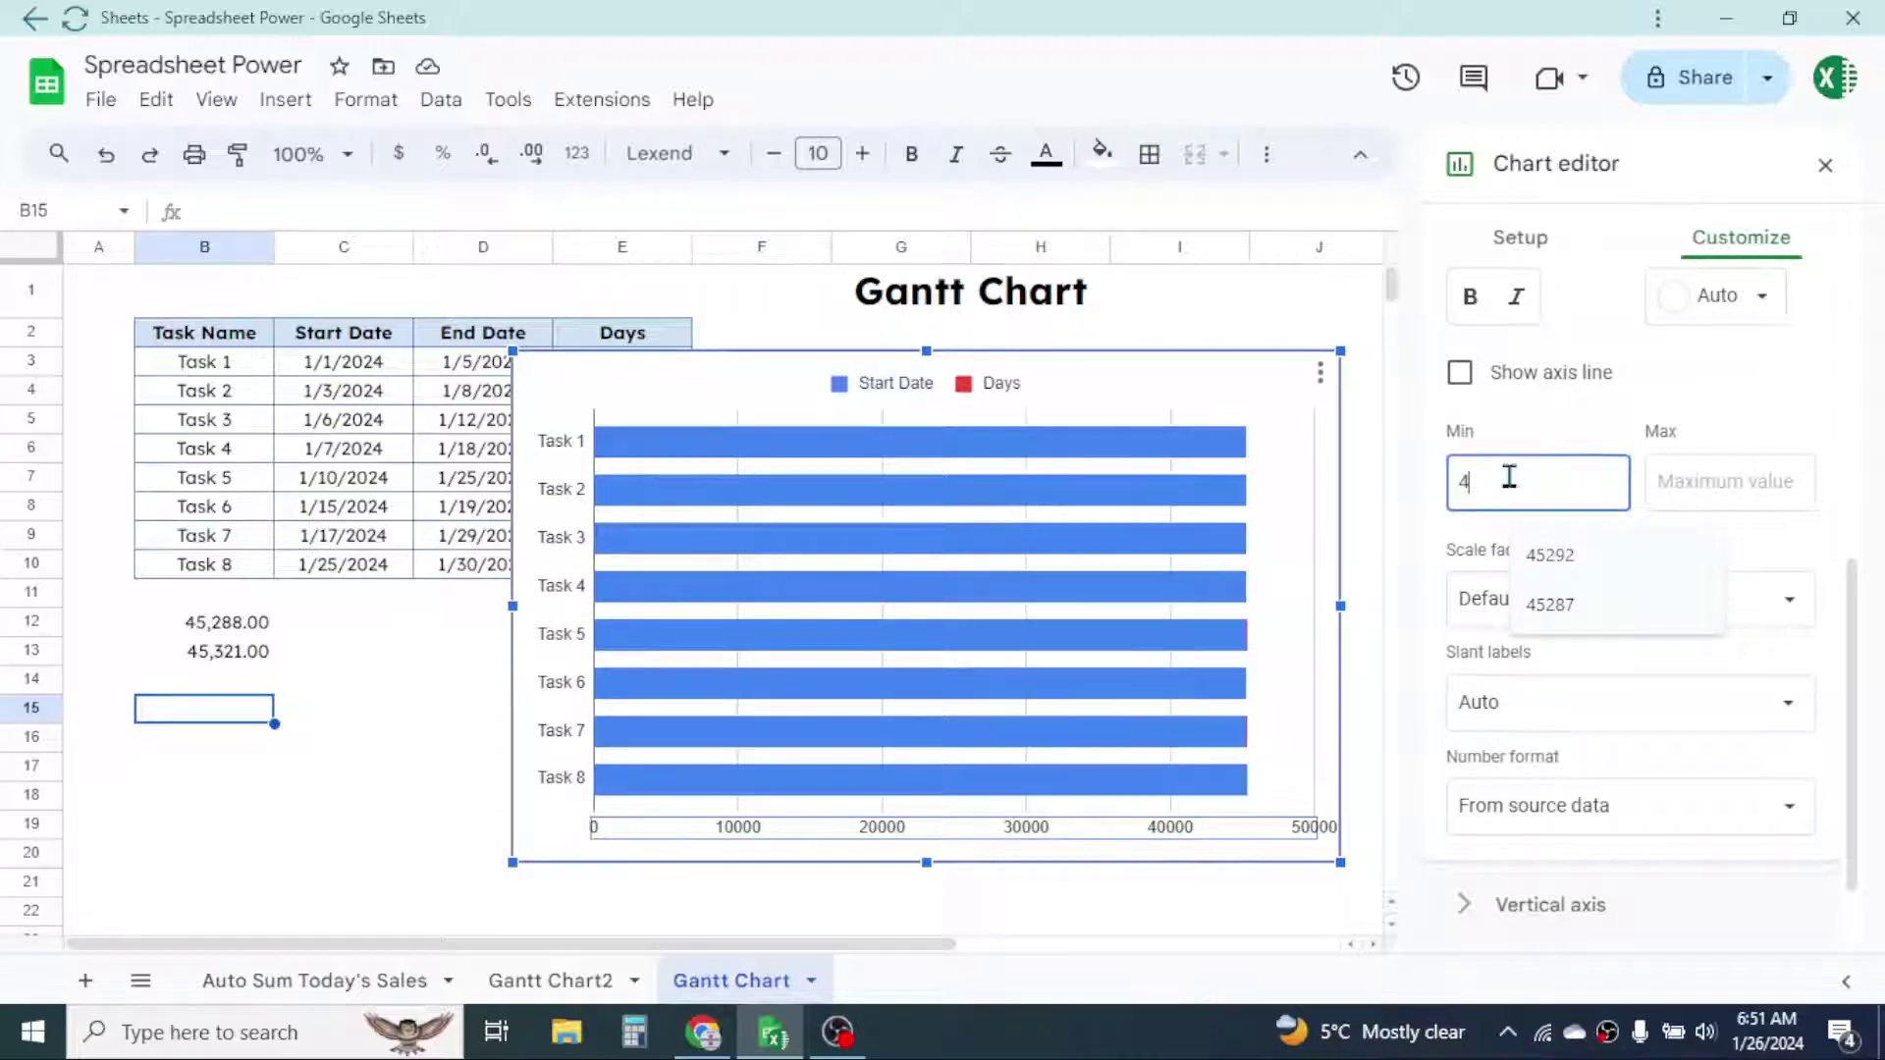
{"action": "type", "text": "5288"}
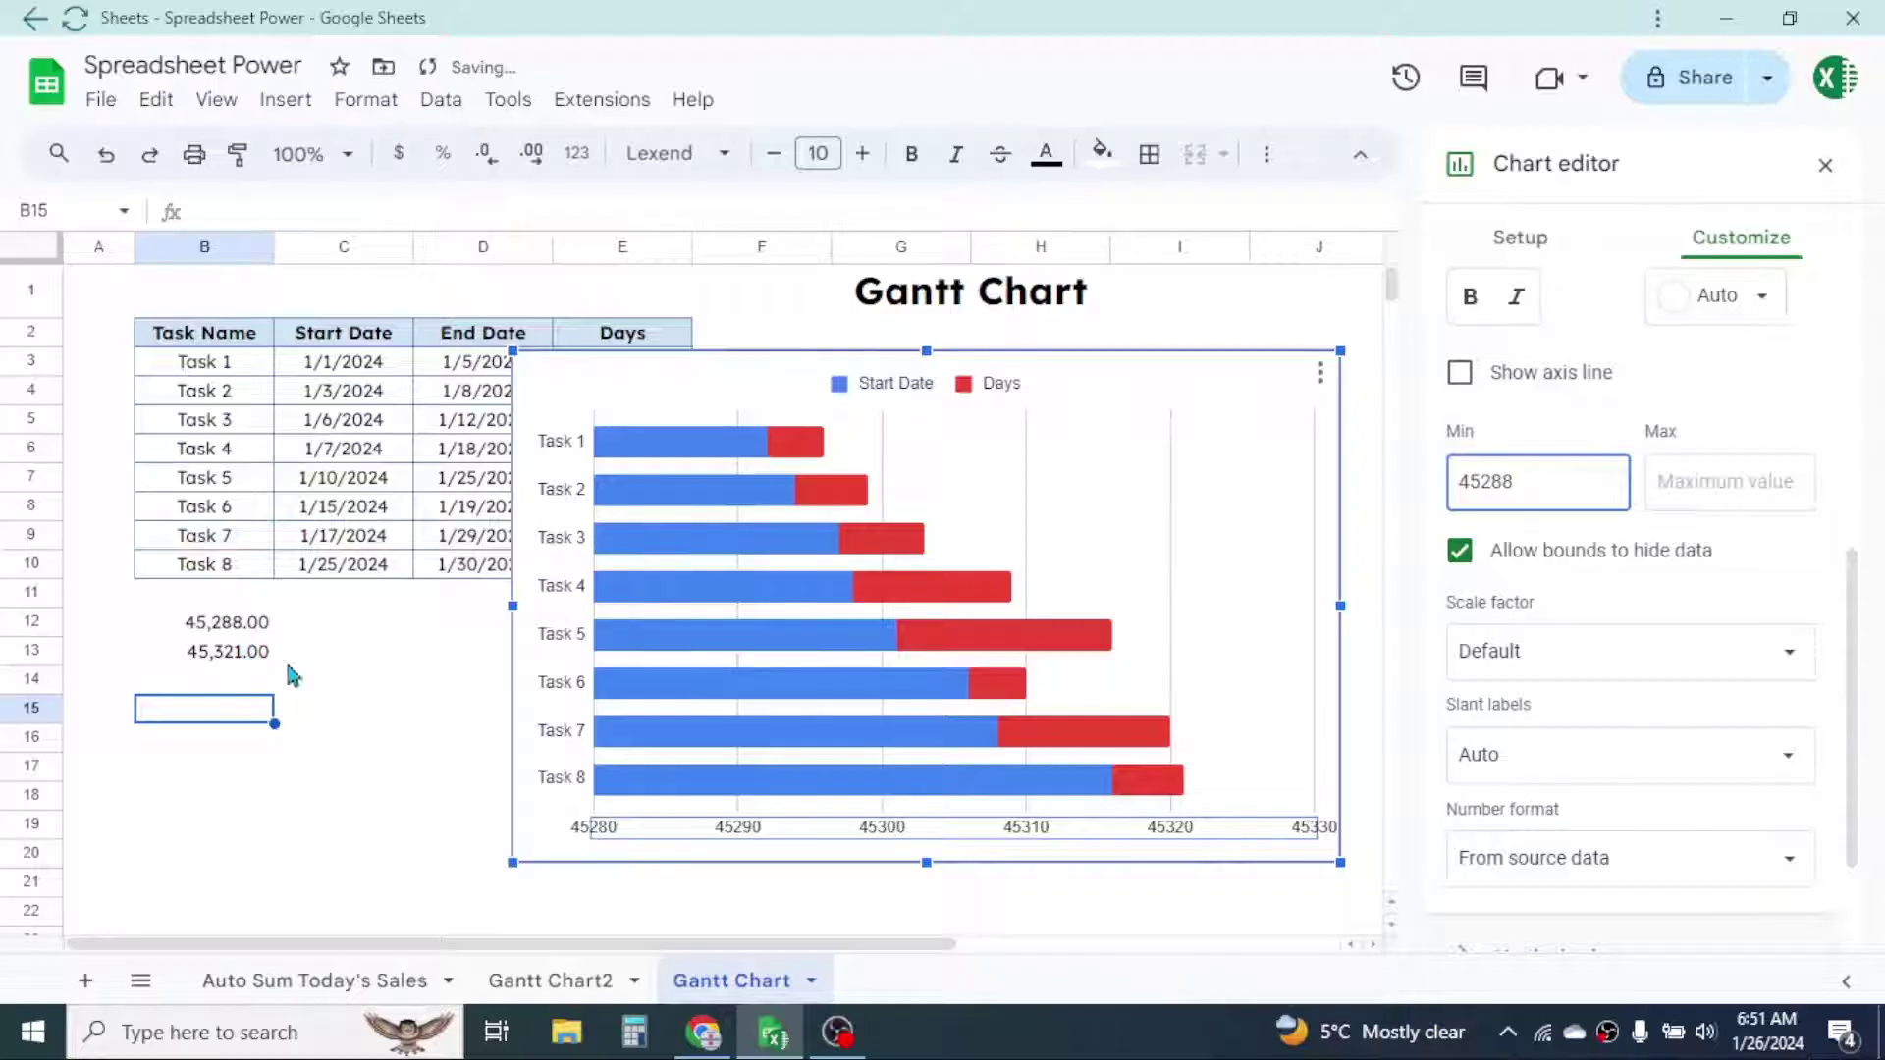
{"action": "left_click", "coordinate": [1732, 486]}
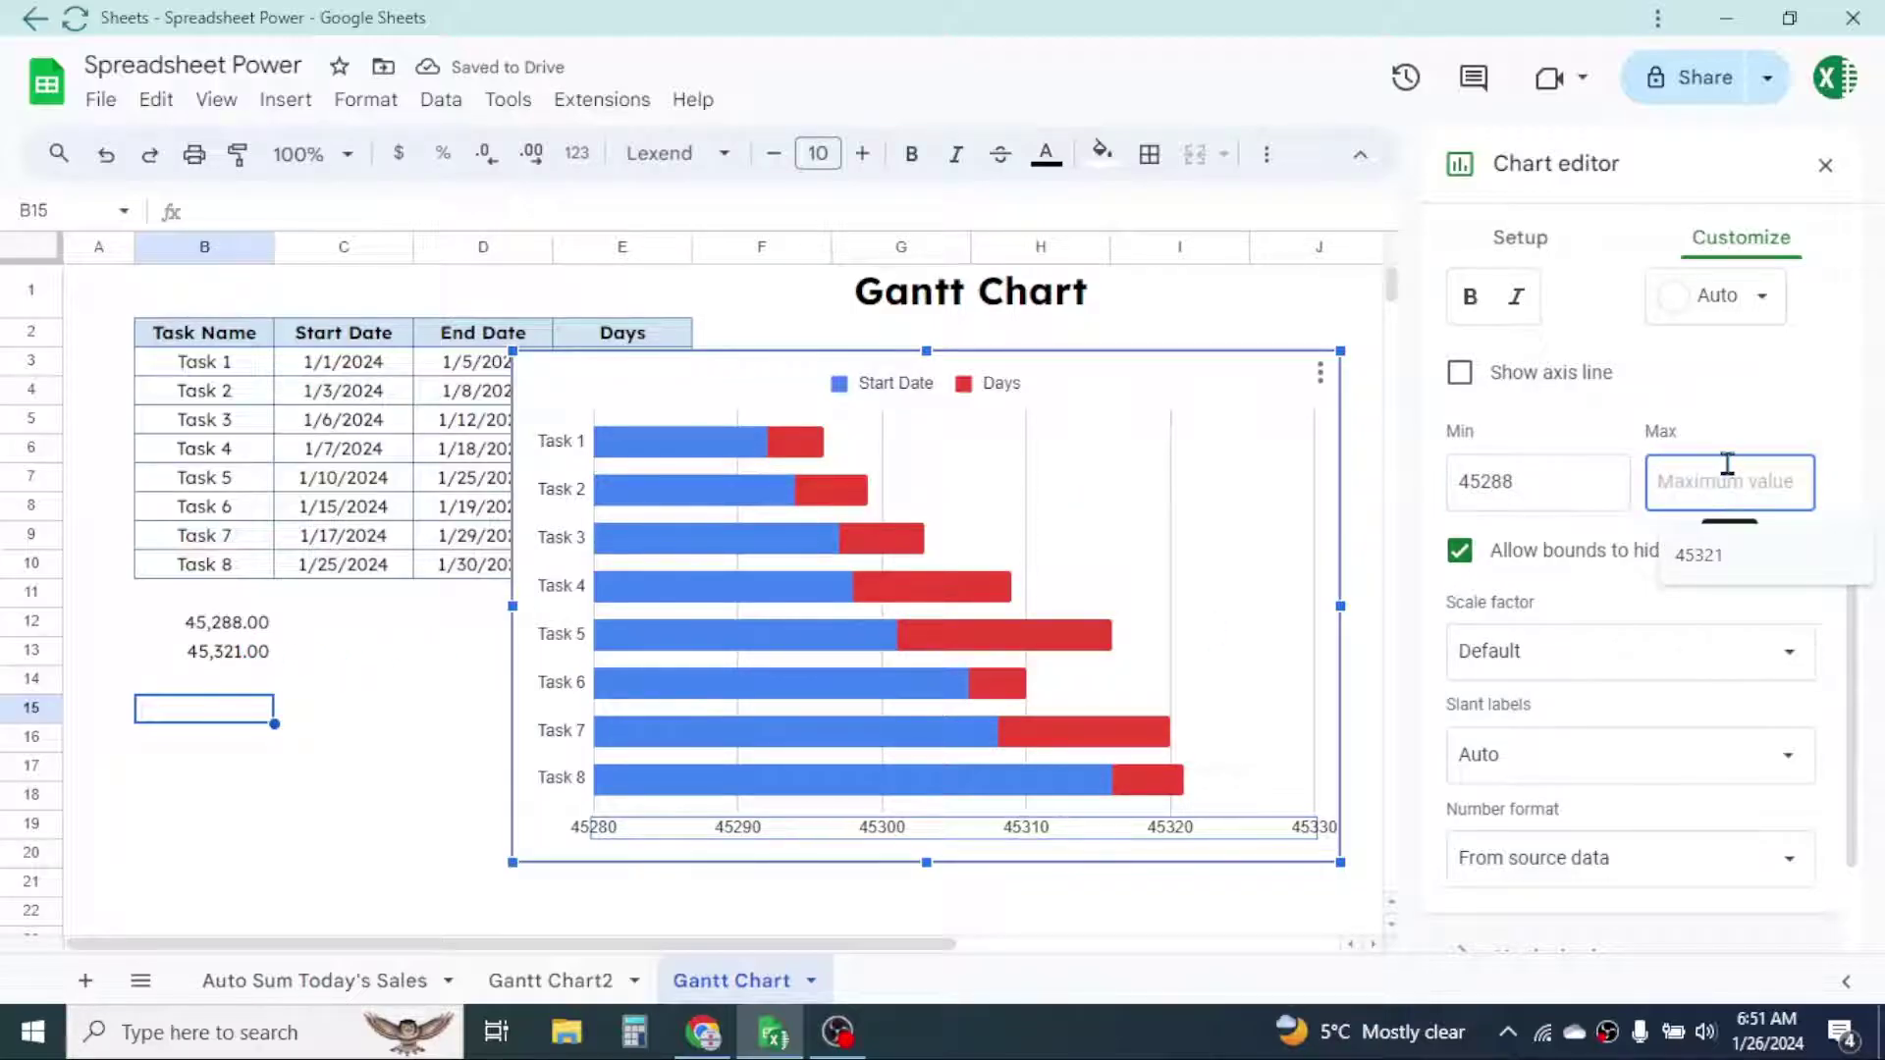
{"action": "type", "text": "4532"}
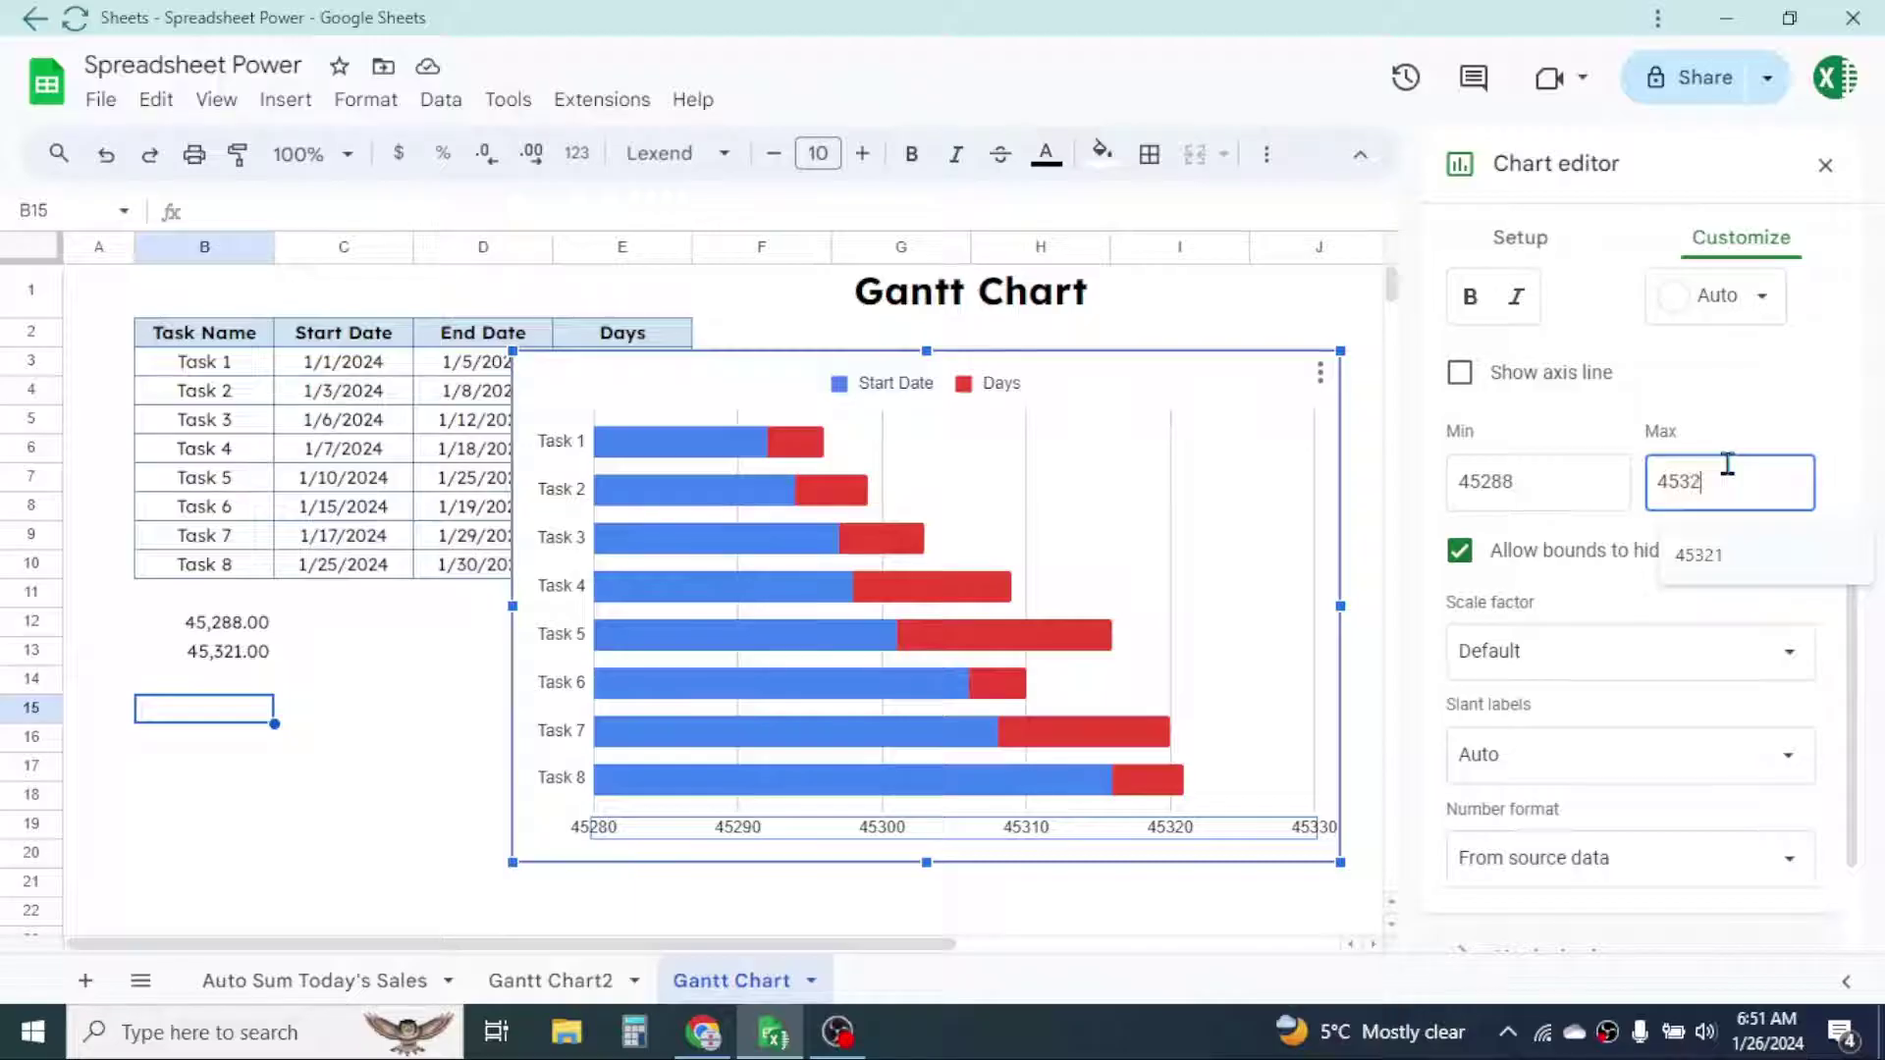
{"action": "type", "text": "1"}
{"action": "left_click", "coordinate": [1554, 488]}
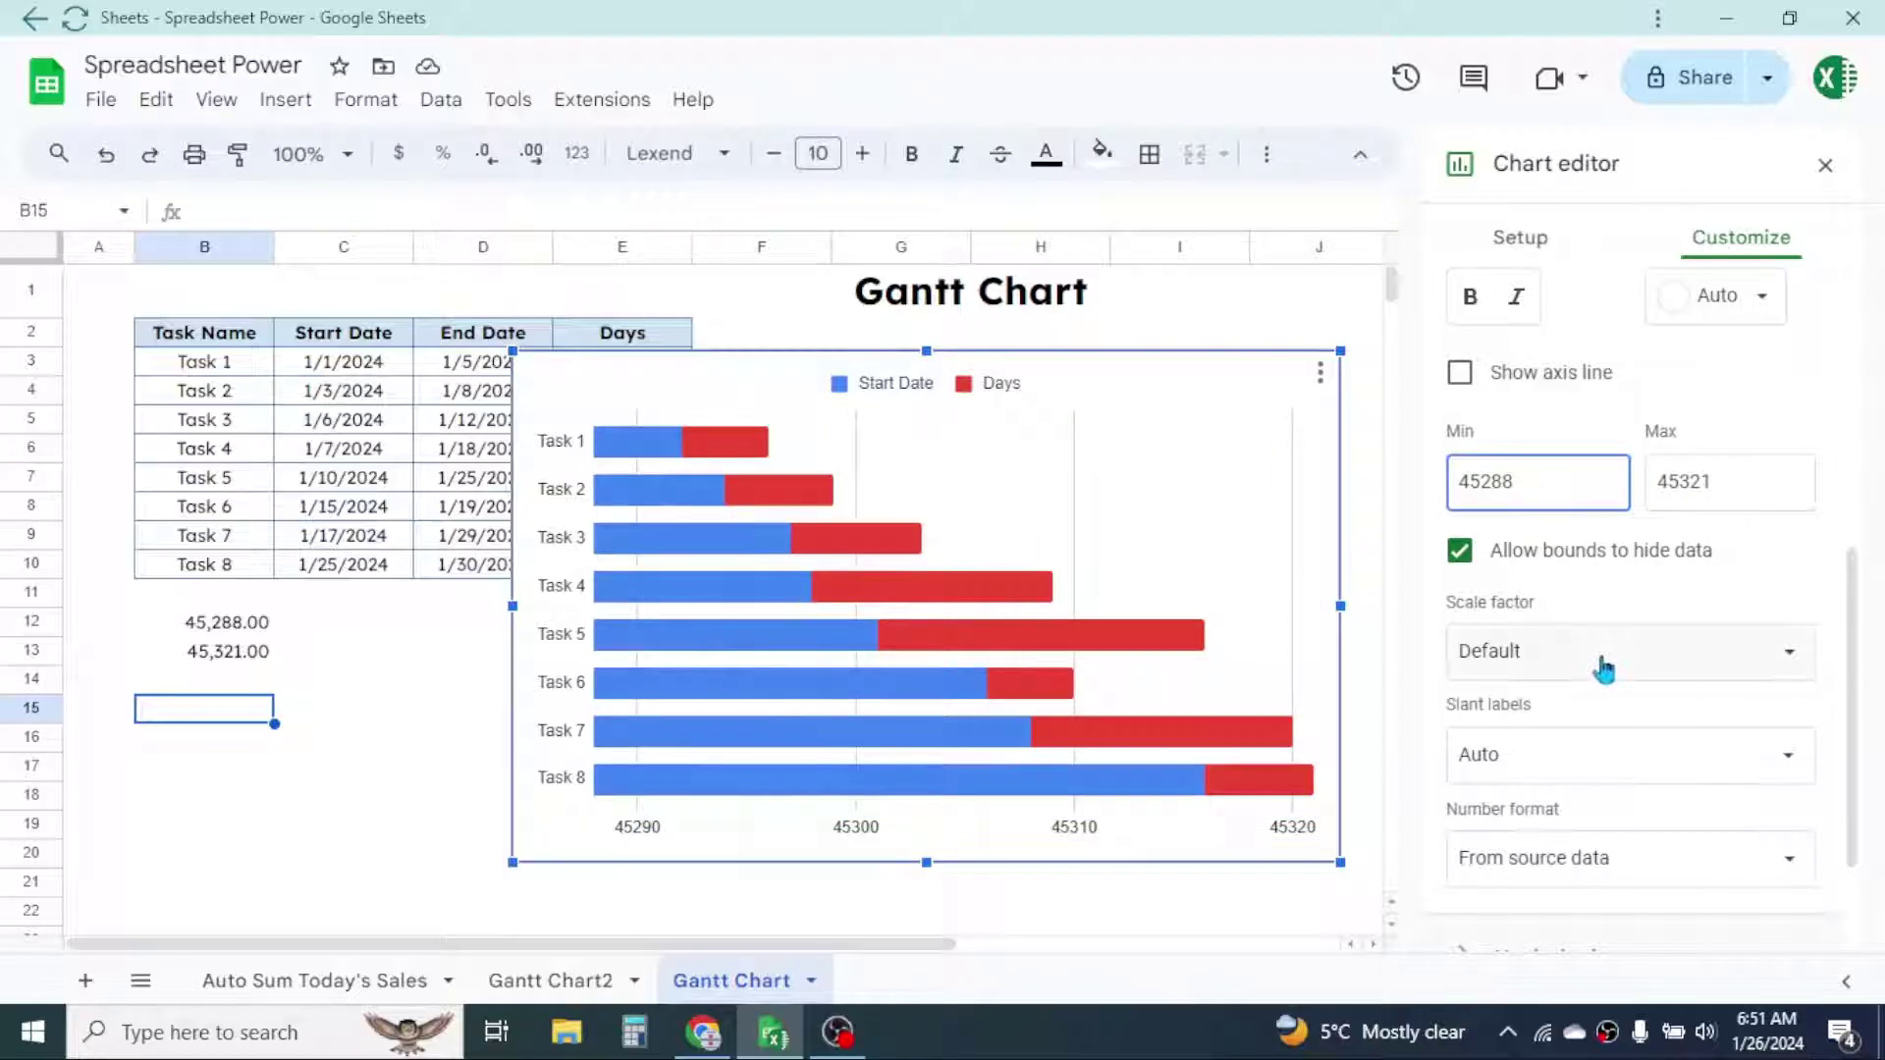
Step: Format the horizontal axis numbers as dates using the custom date format "Aug 5, 1930"
{"action": "scroll", "coordinate": [1590, 677], "scroll_direction": "down", "scroll_amount": 1}
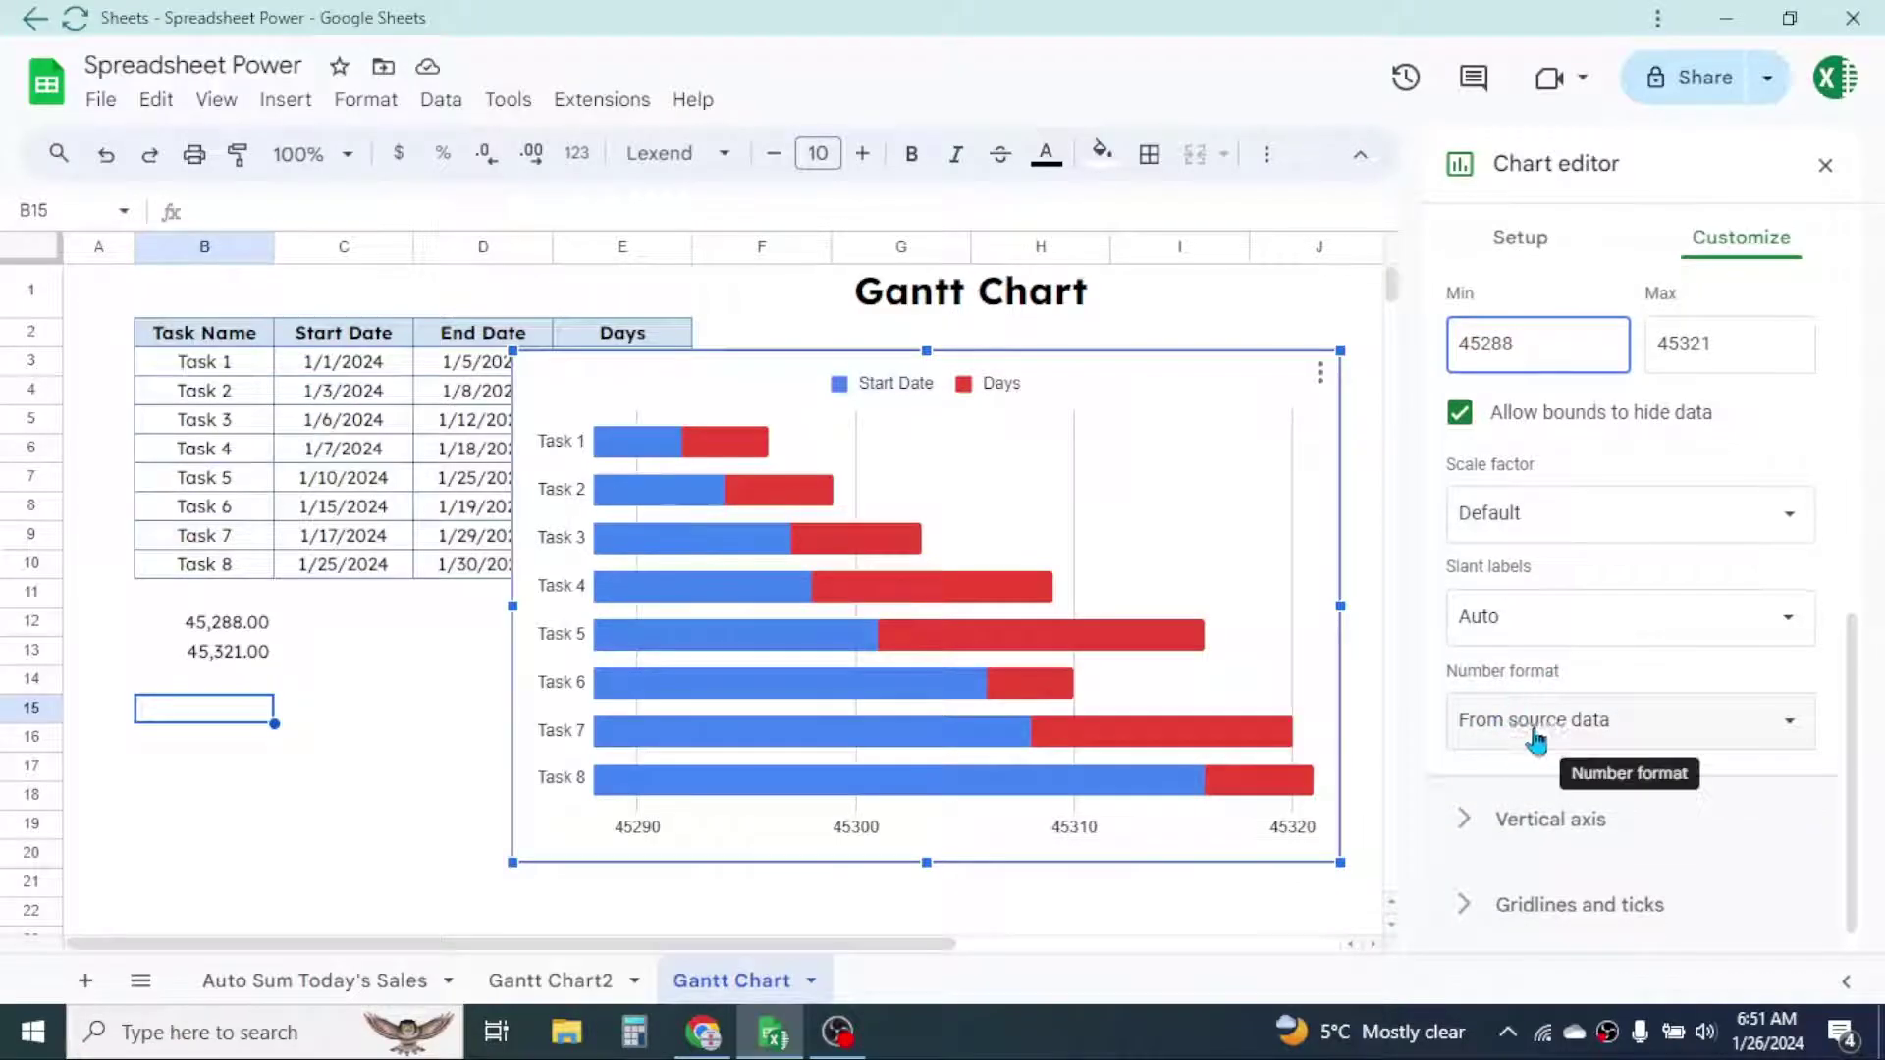
{"action": "left_click", "coordinate": [1655, 738]}
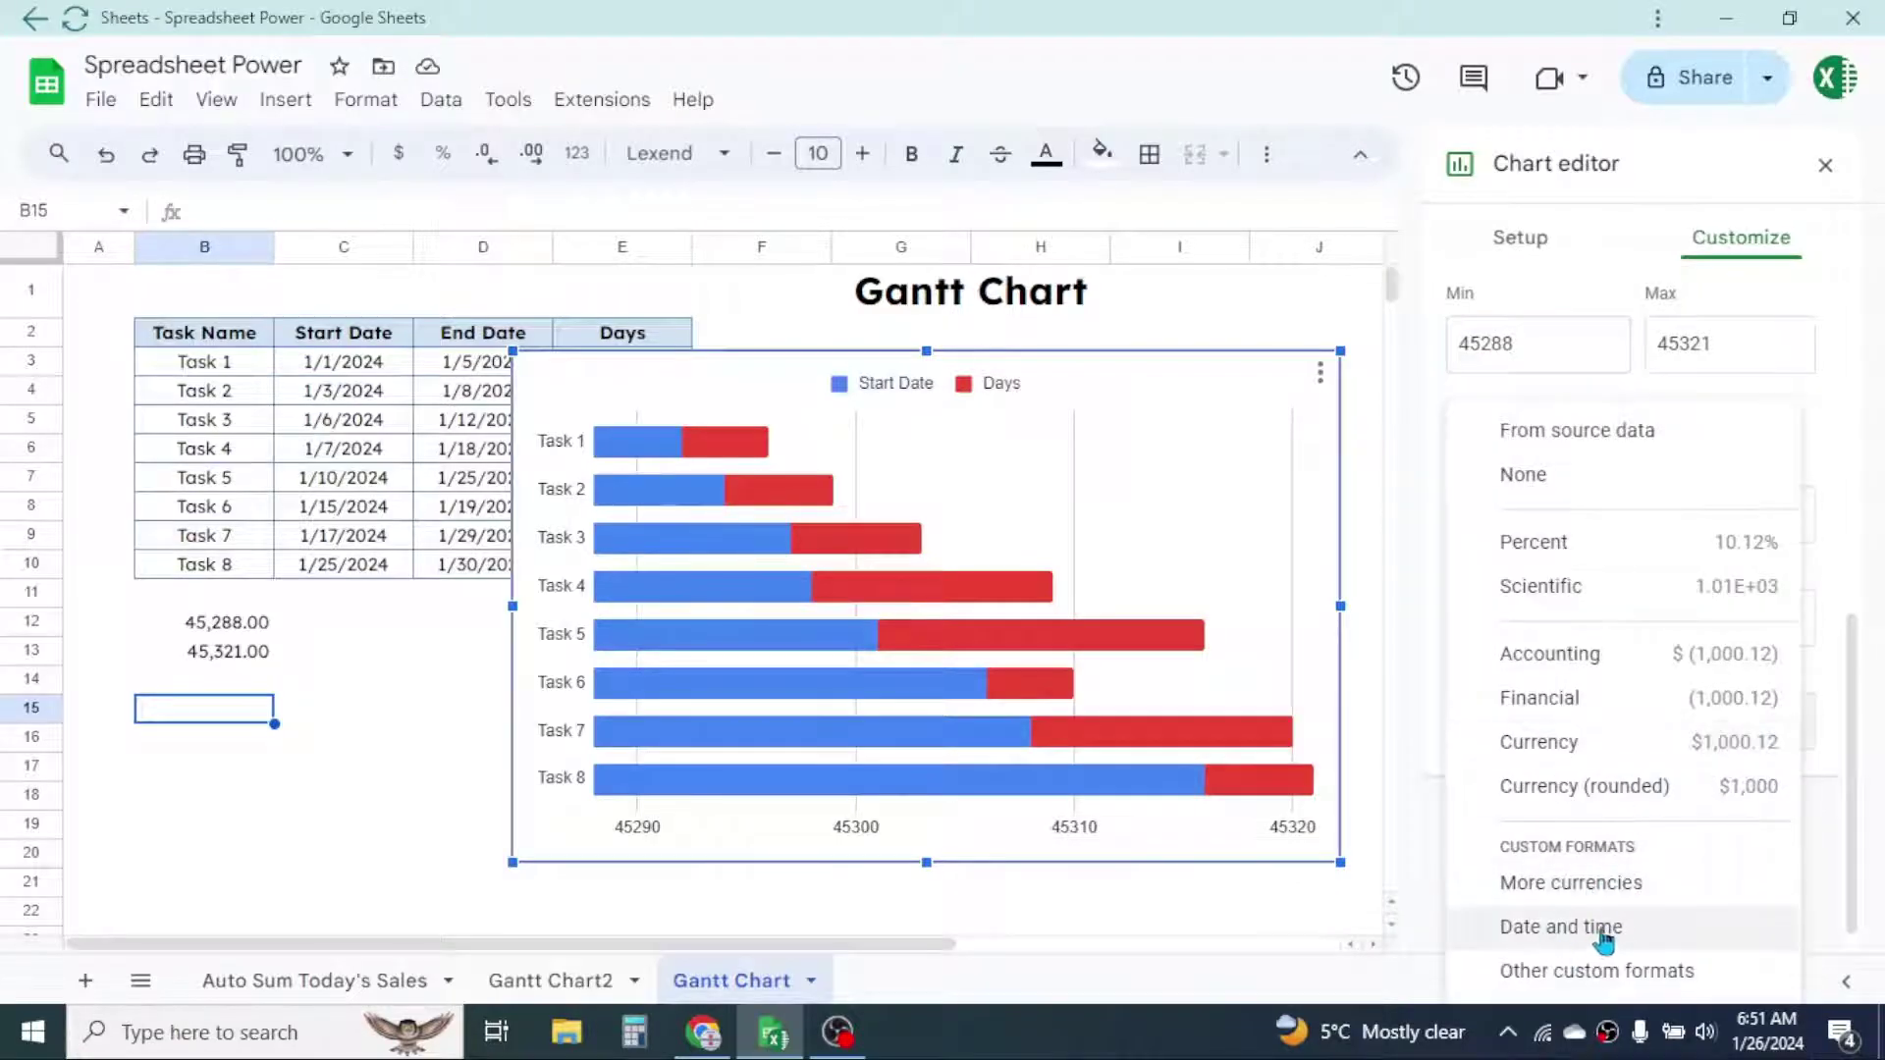
{"action": "left_click", "coordinate": [1566, 930]}
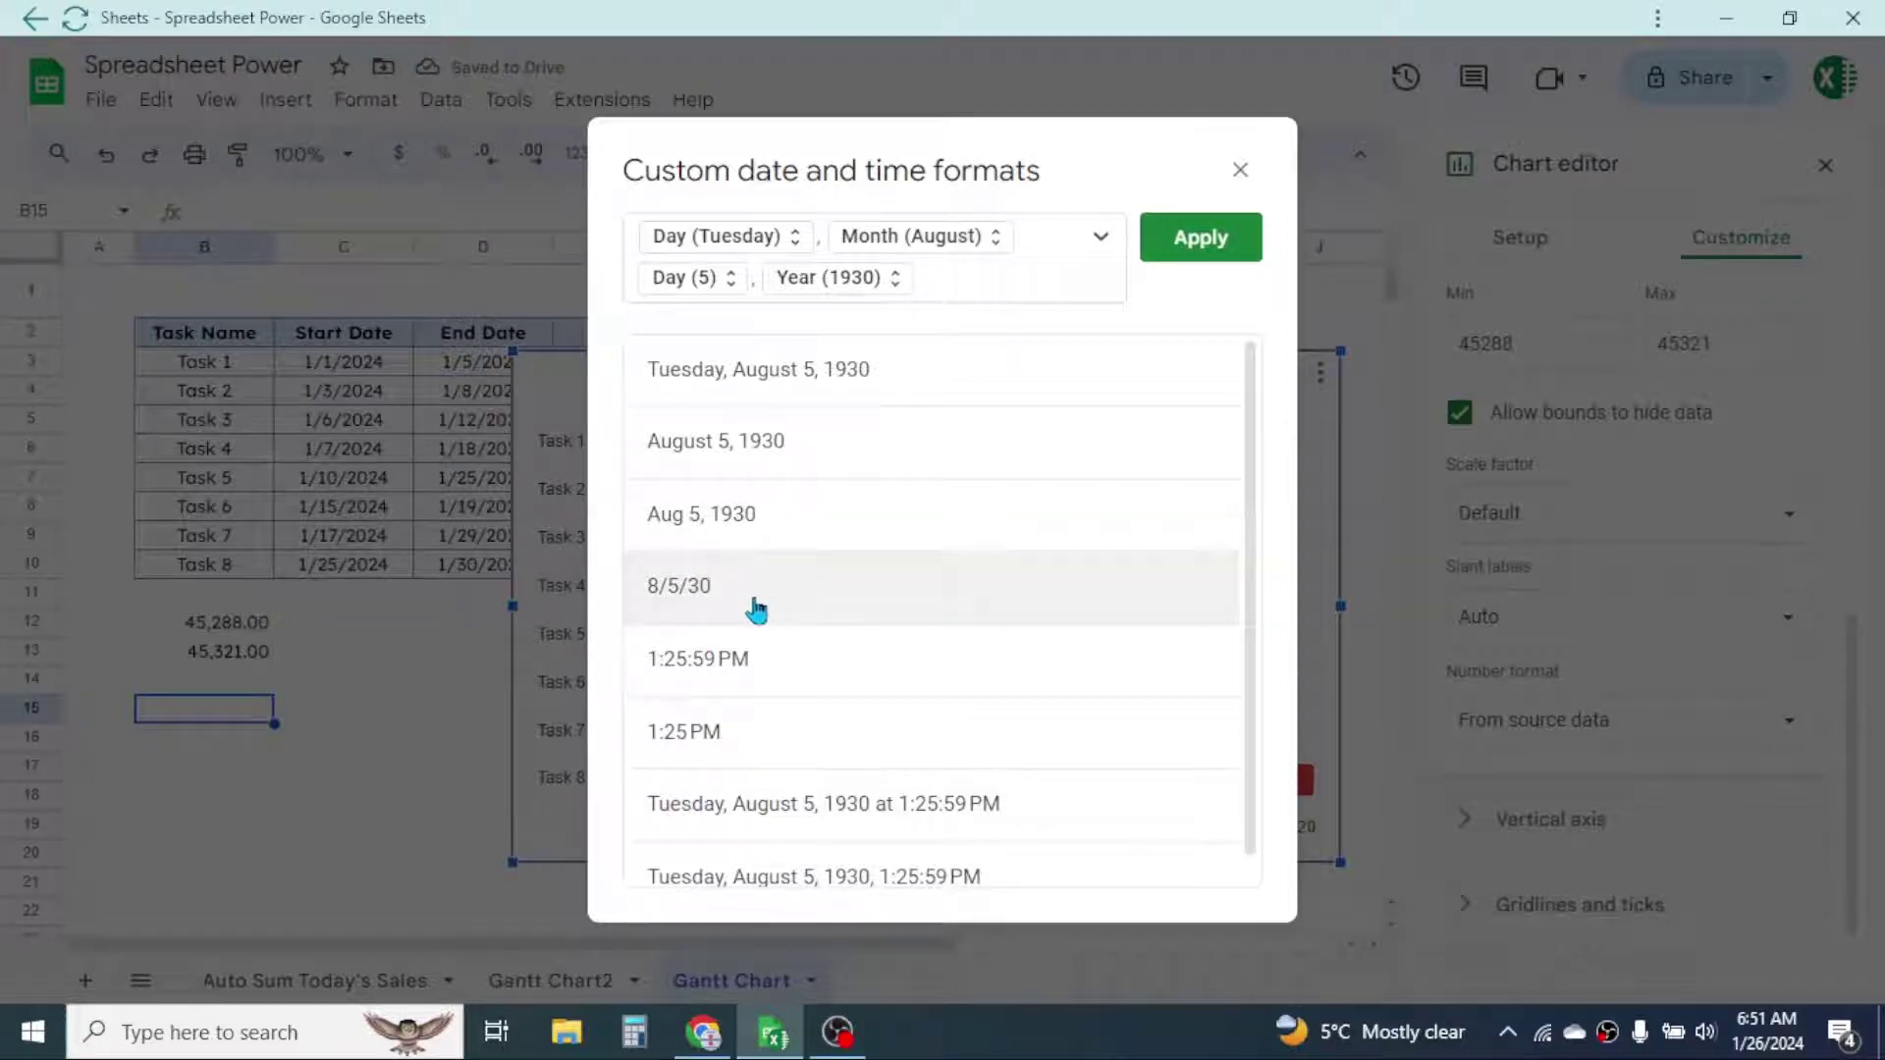
{"action": "left_click", "coordinate": [716, 527]}
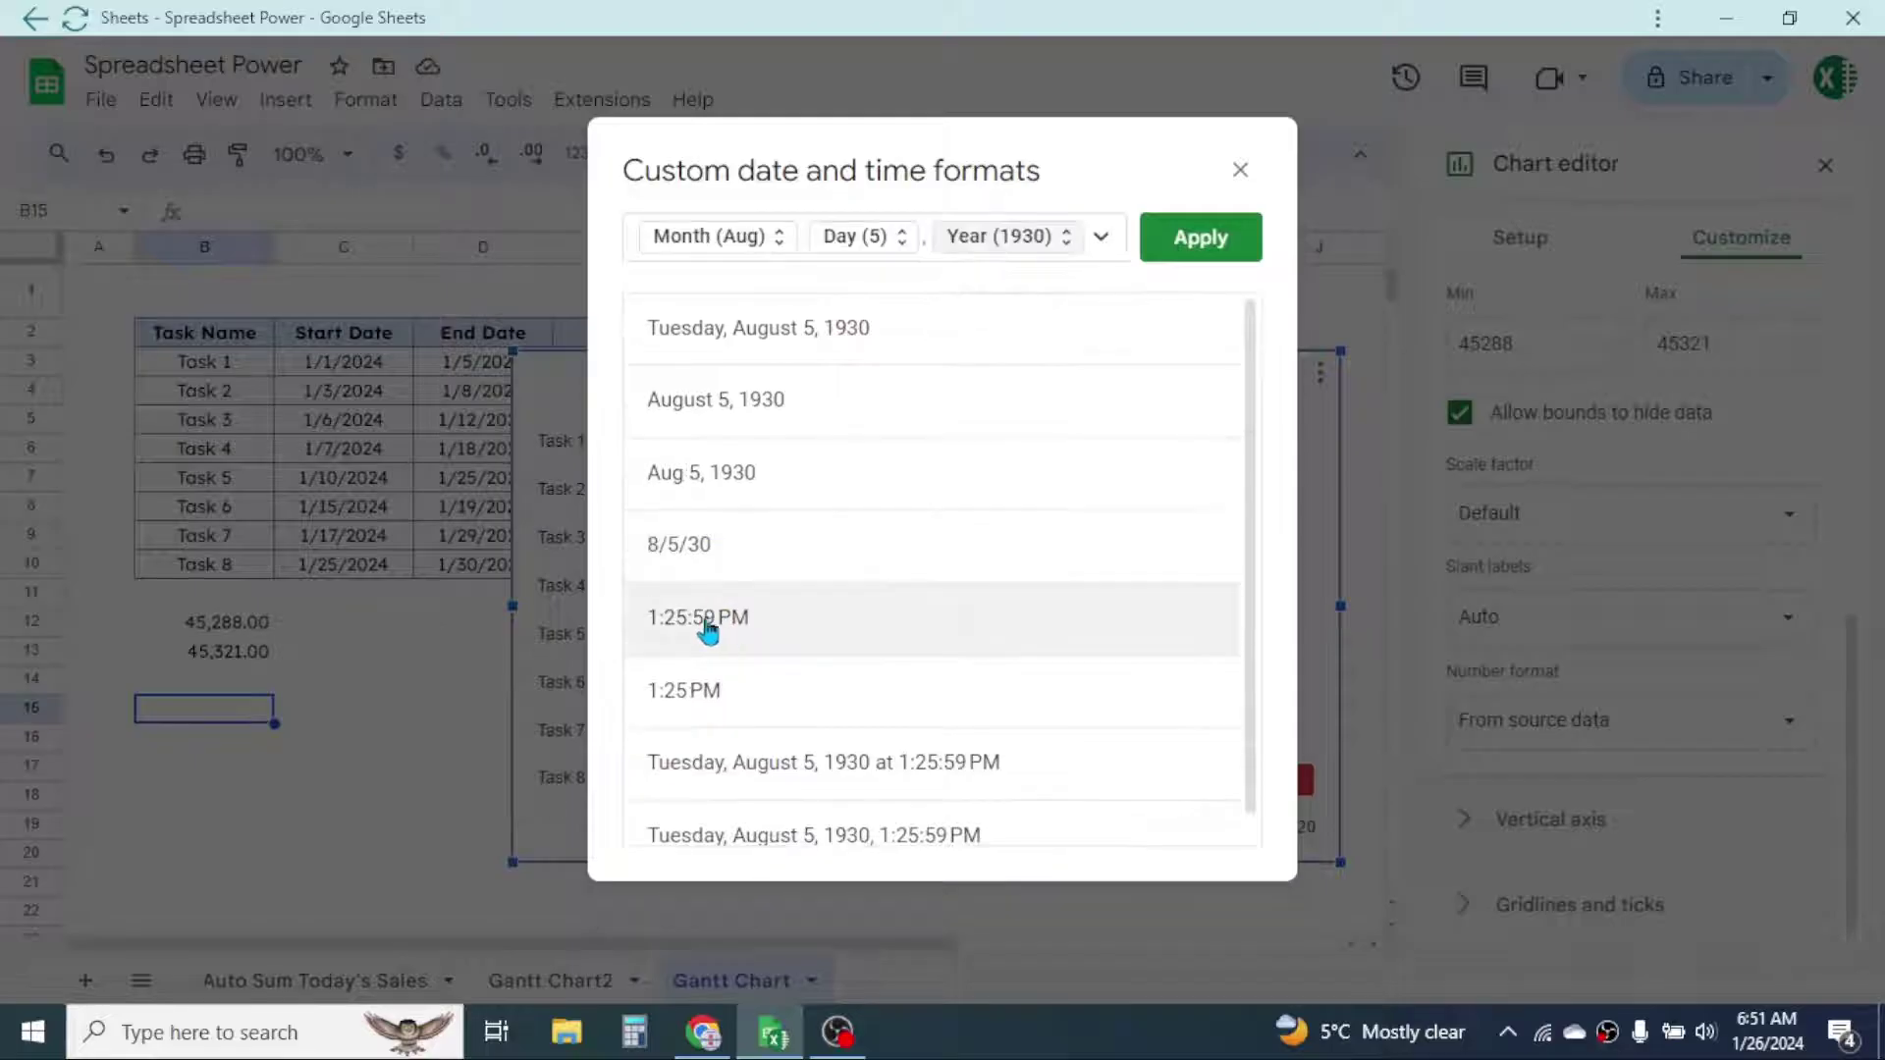
{"action": "left_click", "coordinate": [1199, 246]}
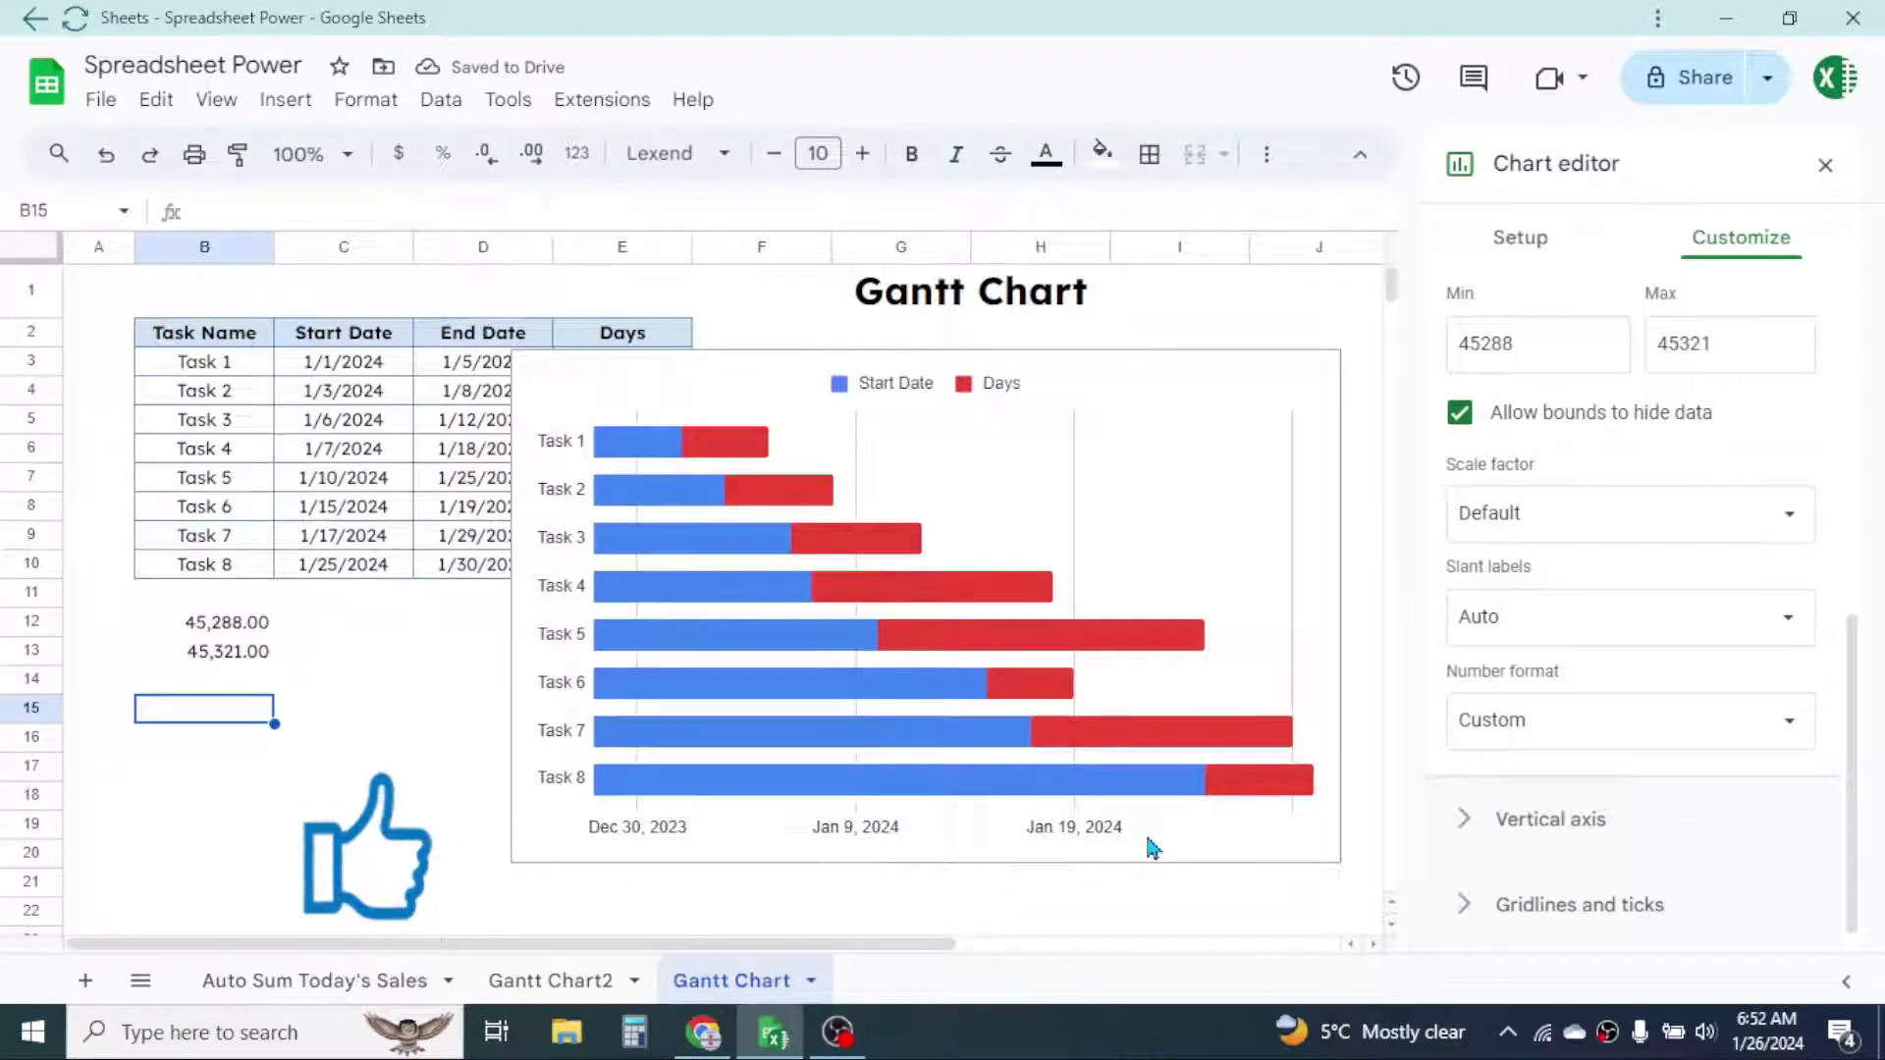
Step: Make the Start Date series bars transparent by setting their fill opacity to 0%
{"action": "left_click", "coordinate": [743, 639]}
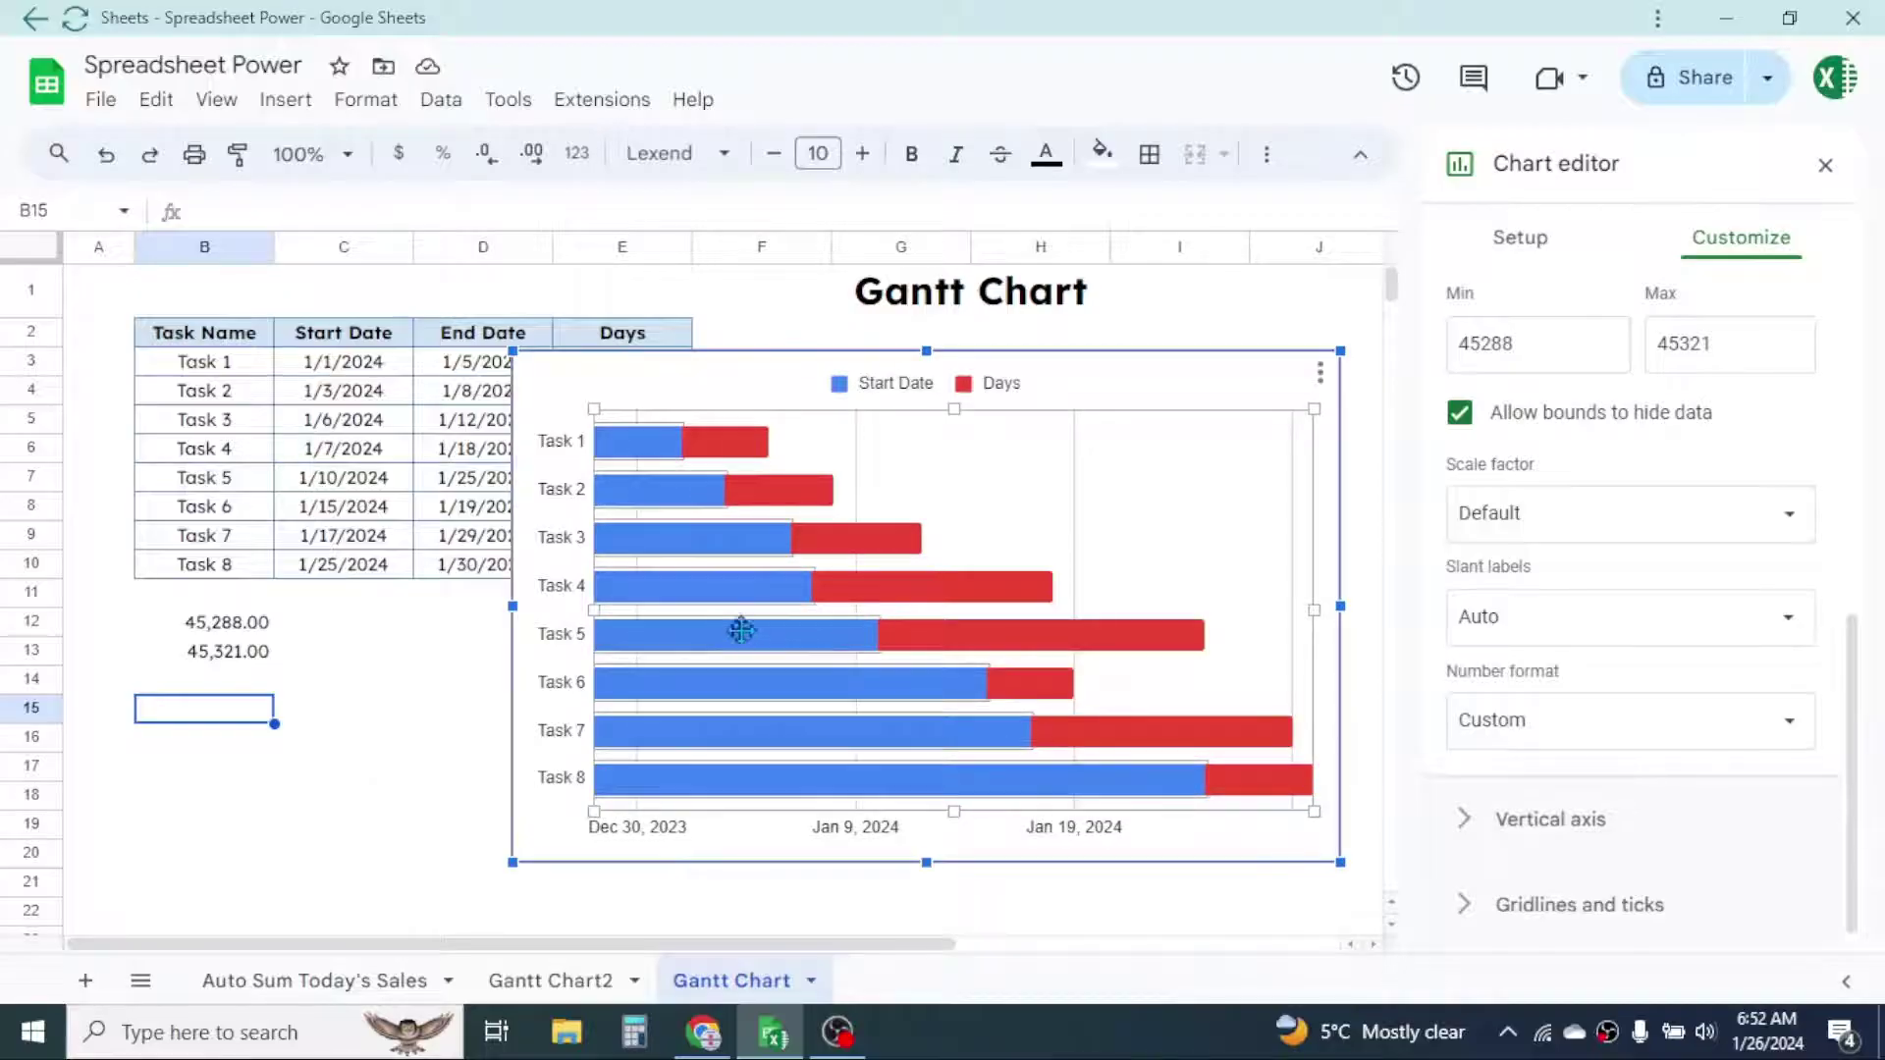
{"action": "left_click", "coordinate": [752, 643]}
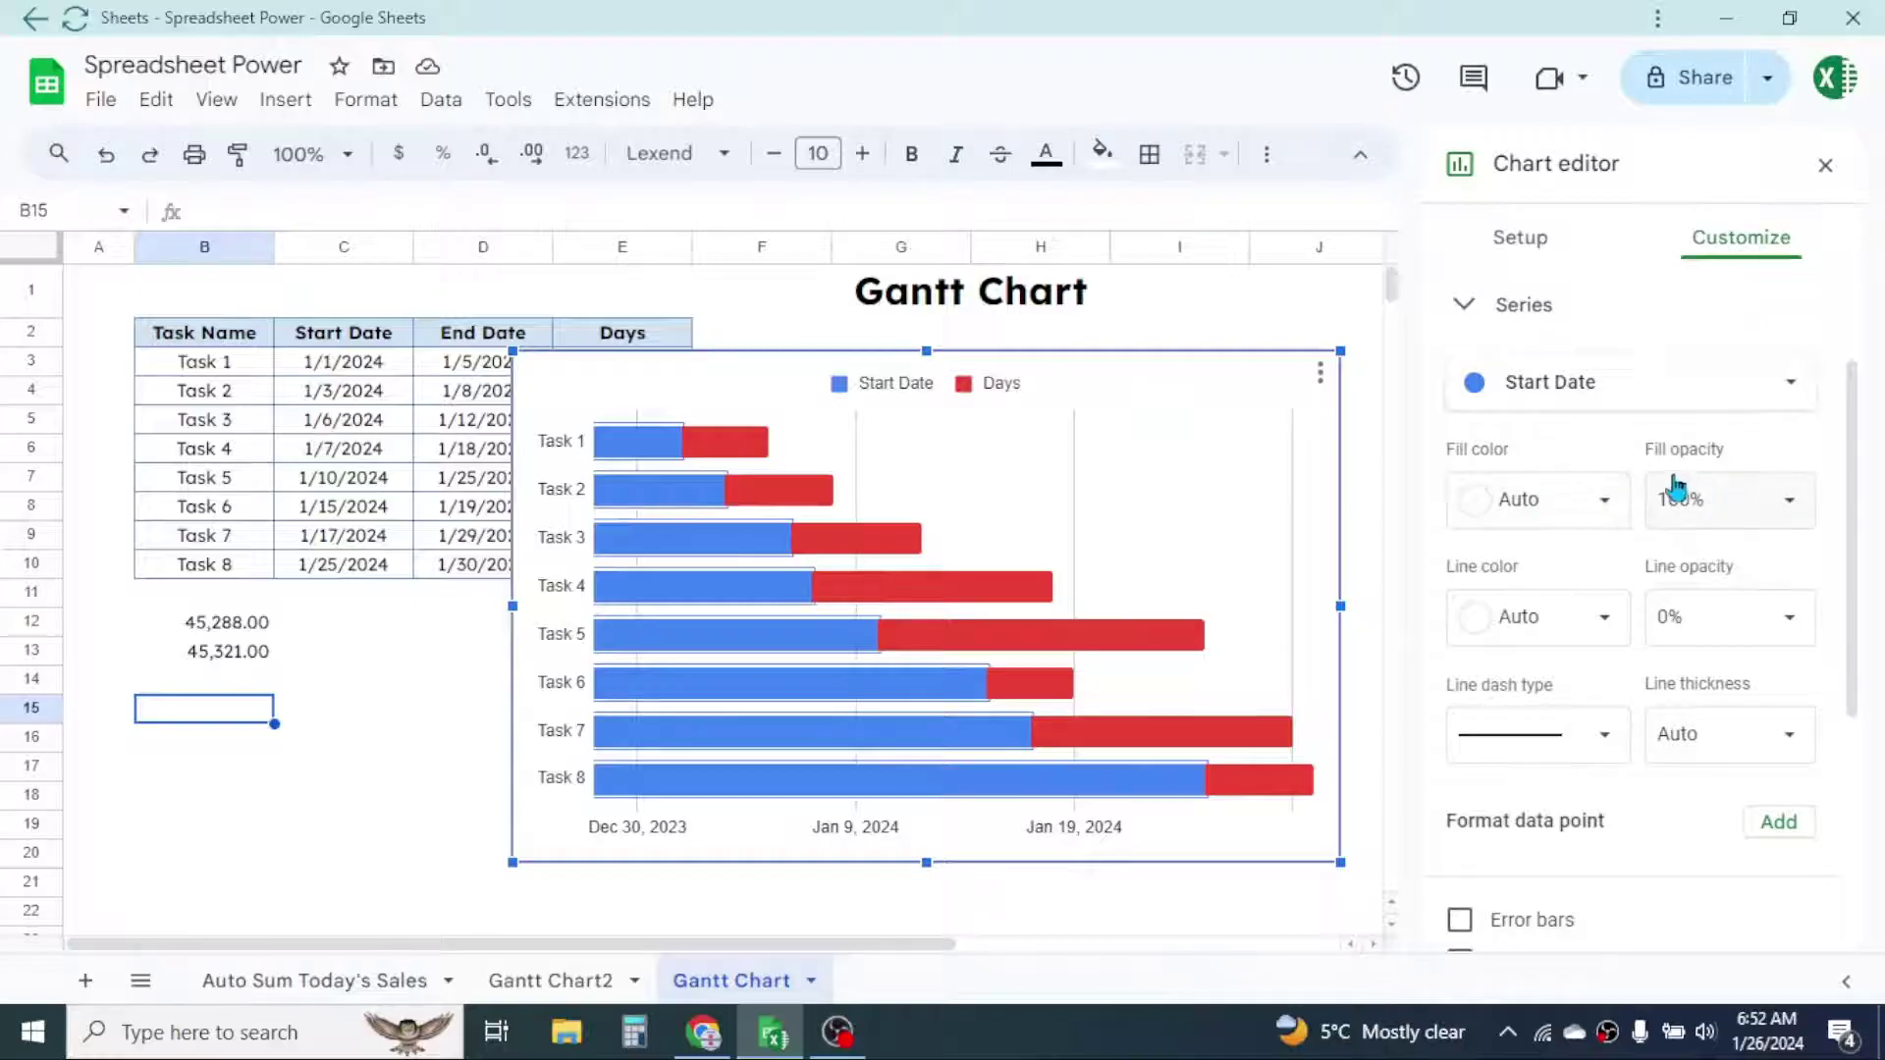
{"action": "left_click", "coordinate": [1774, 499]}
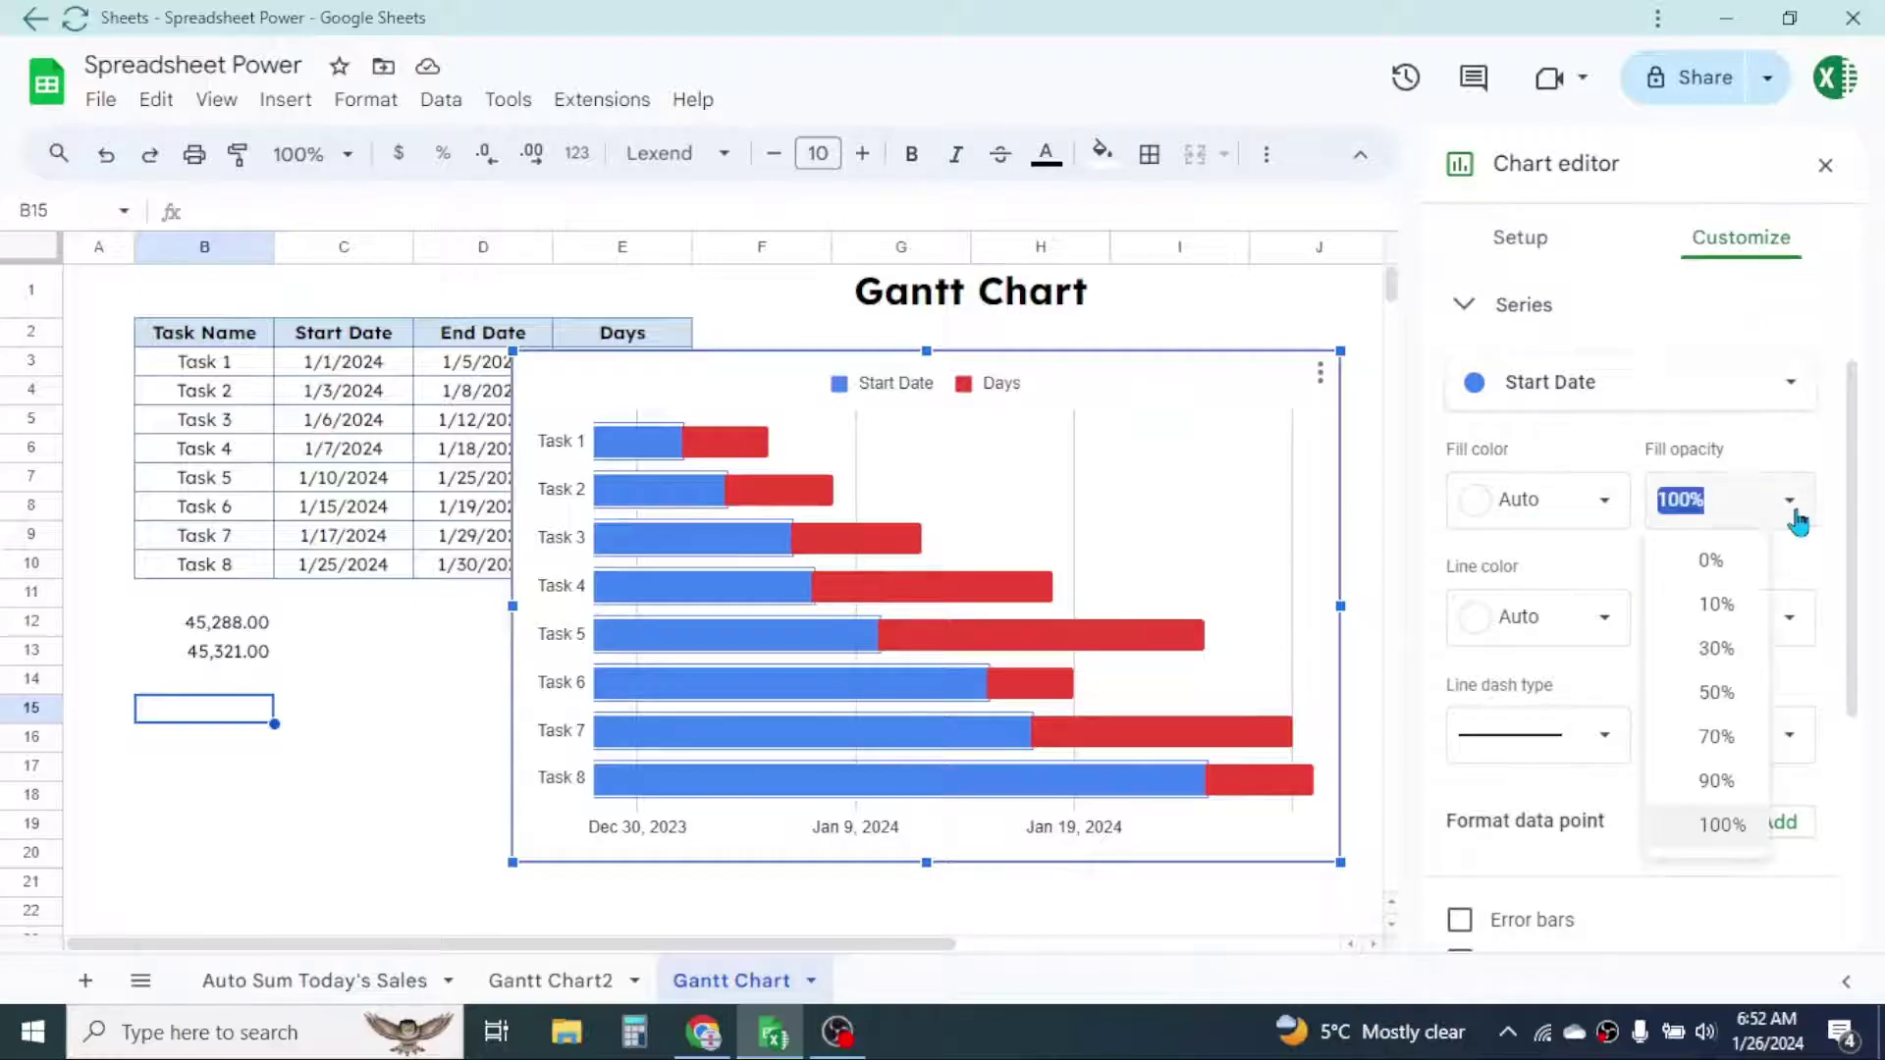
{"action": "left_click", "coordinate": [1701, 552]}
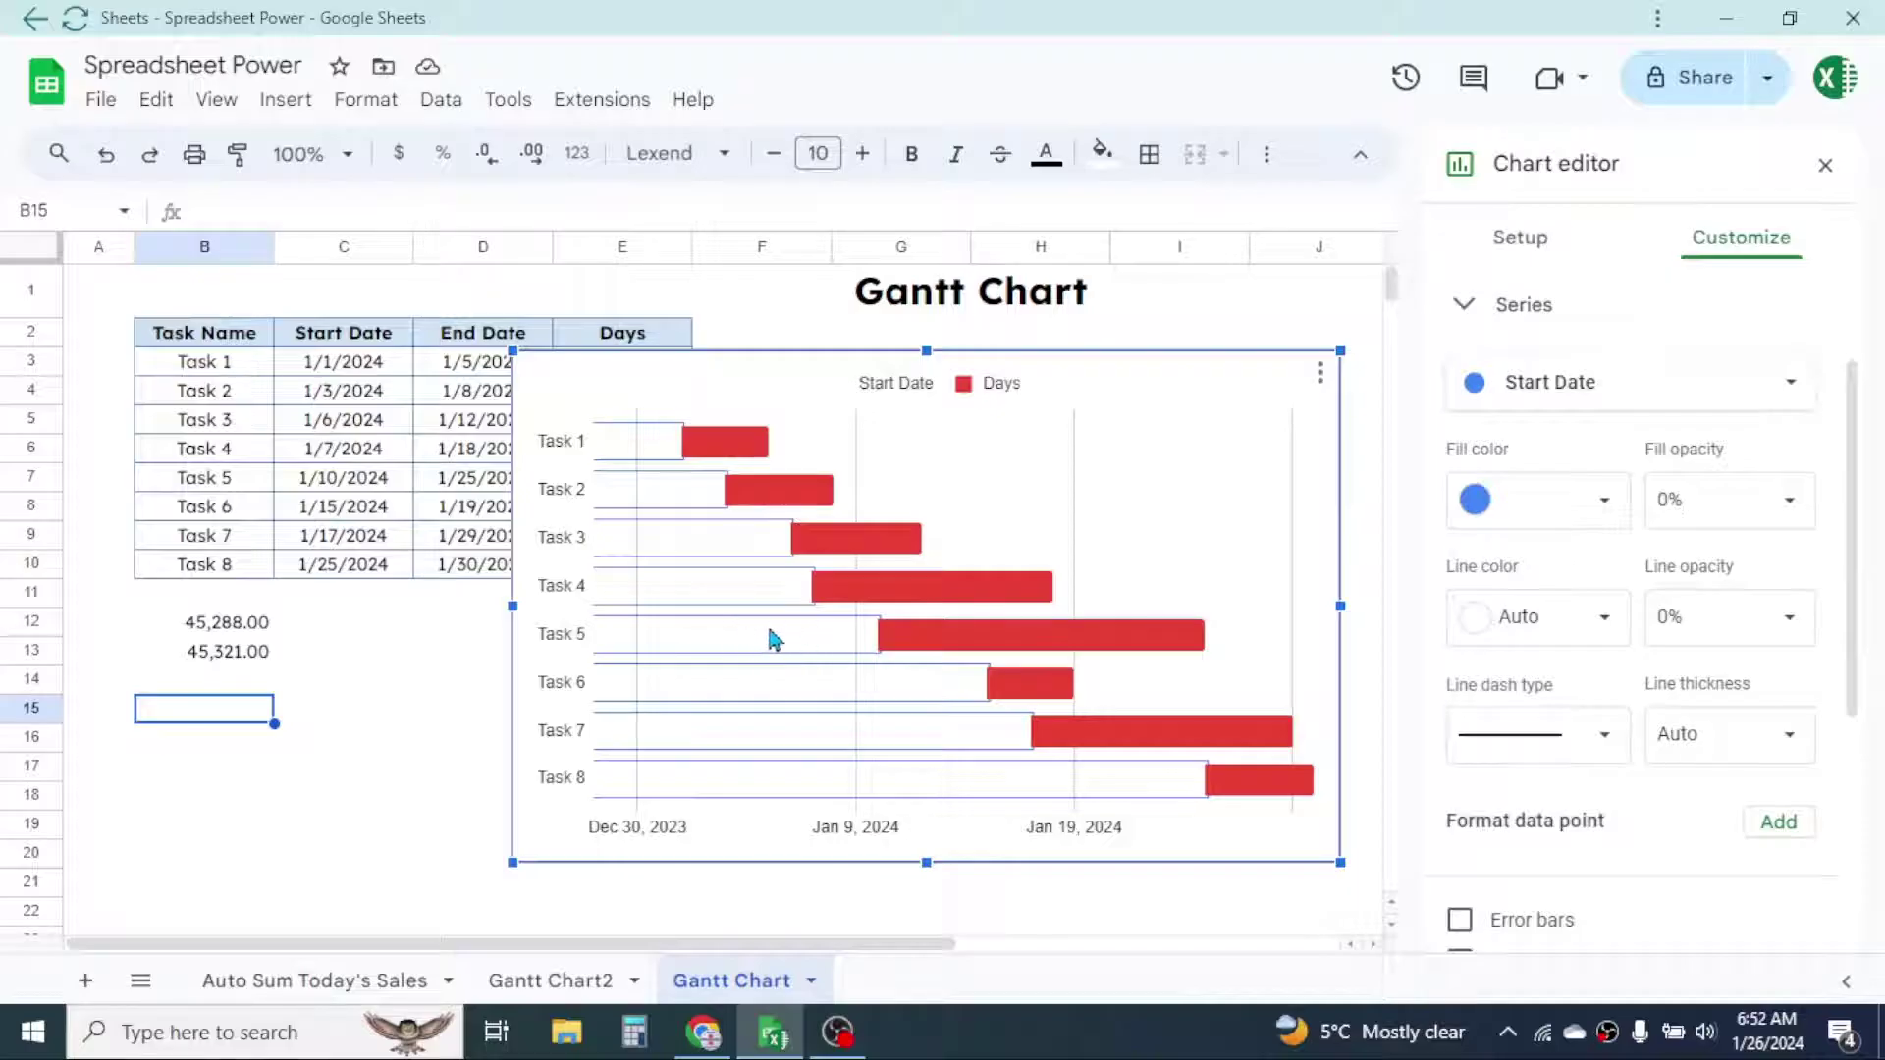
Step: Turn on data labels for the Start Date series
{"action": "left_click_drag", "start_coordinate": [1859, 505], "coordinate": [1855, 688]}
{"action": "left_click", "coordinate": [1460, 617]}
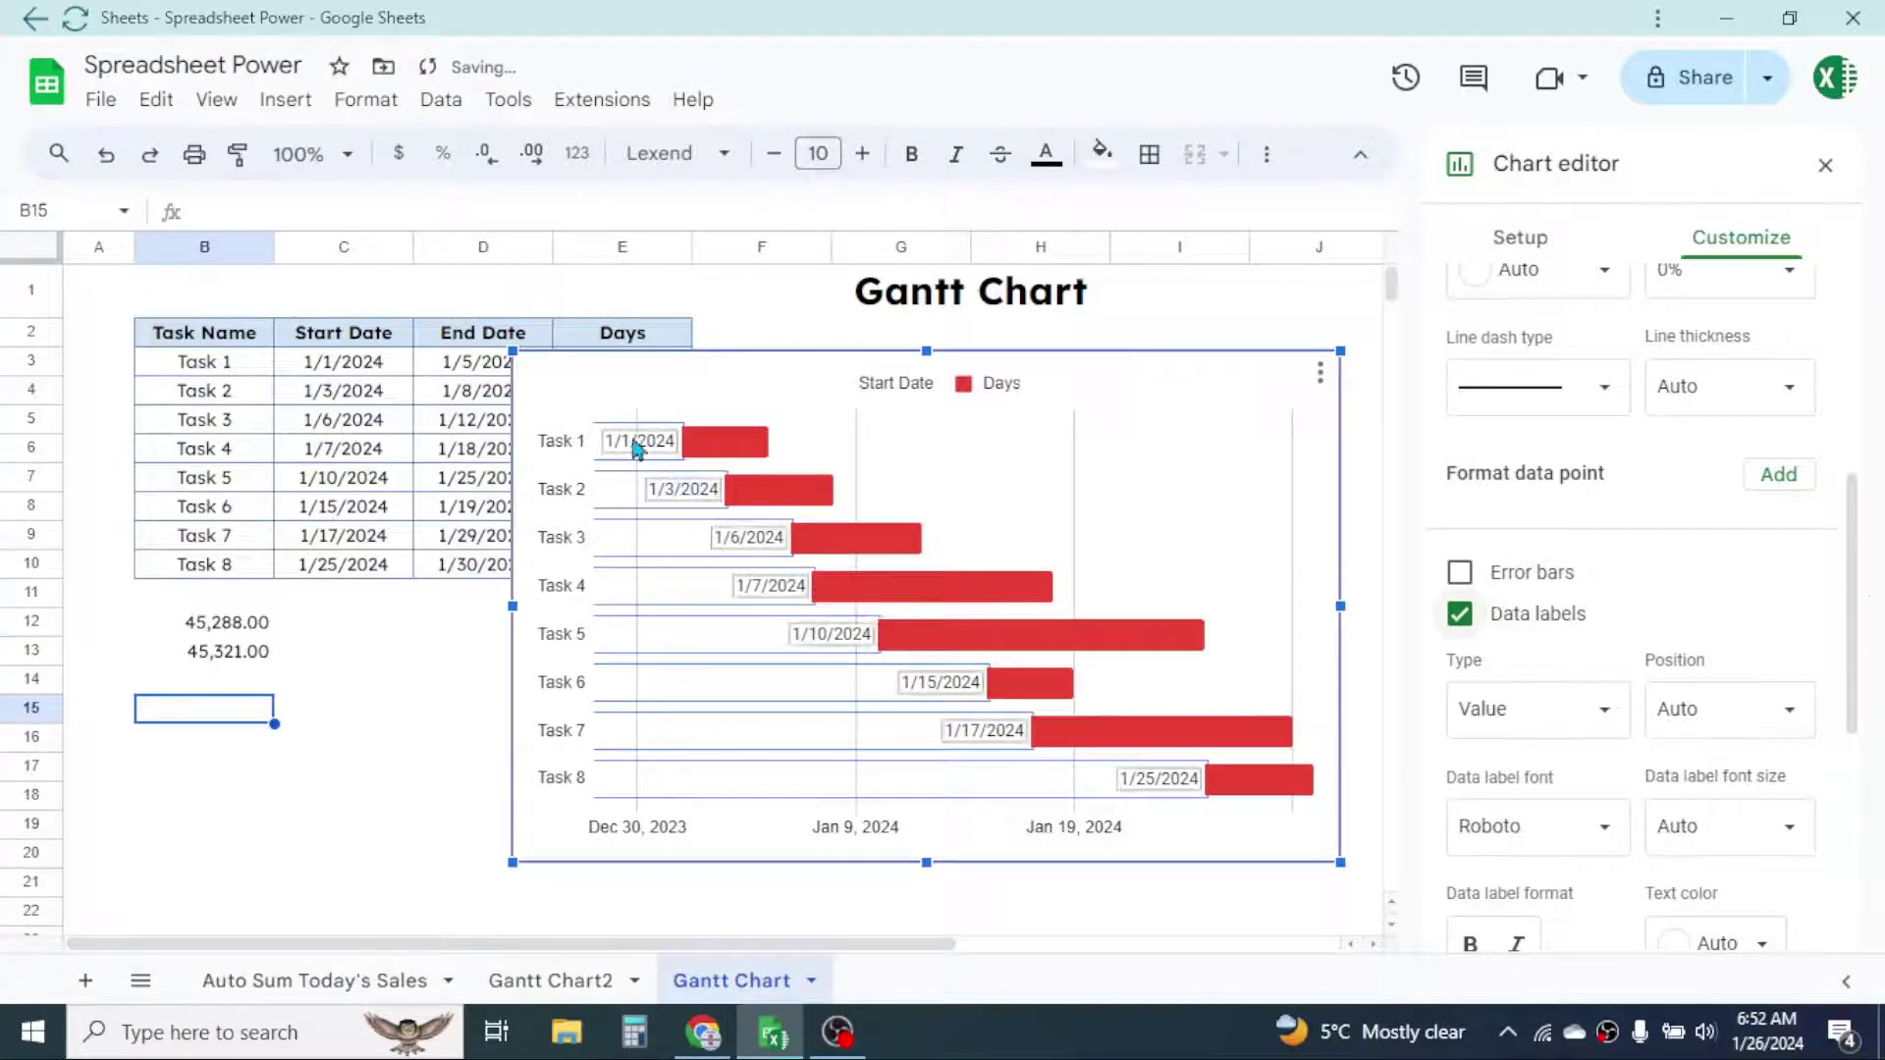
{"action": "left_click", "coordinate": [740, 533]}
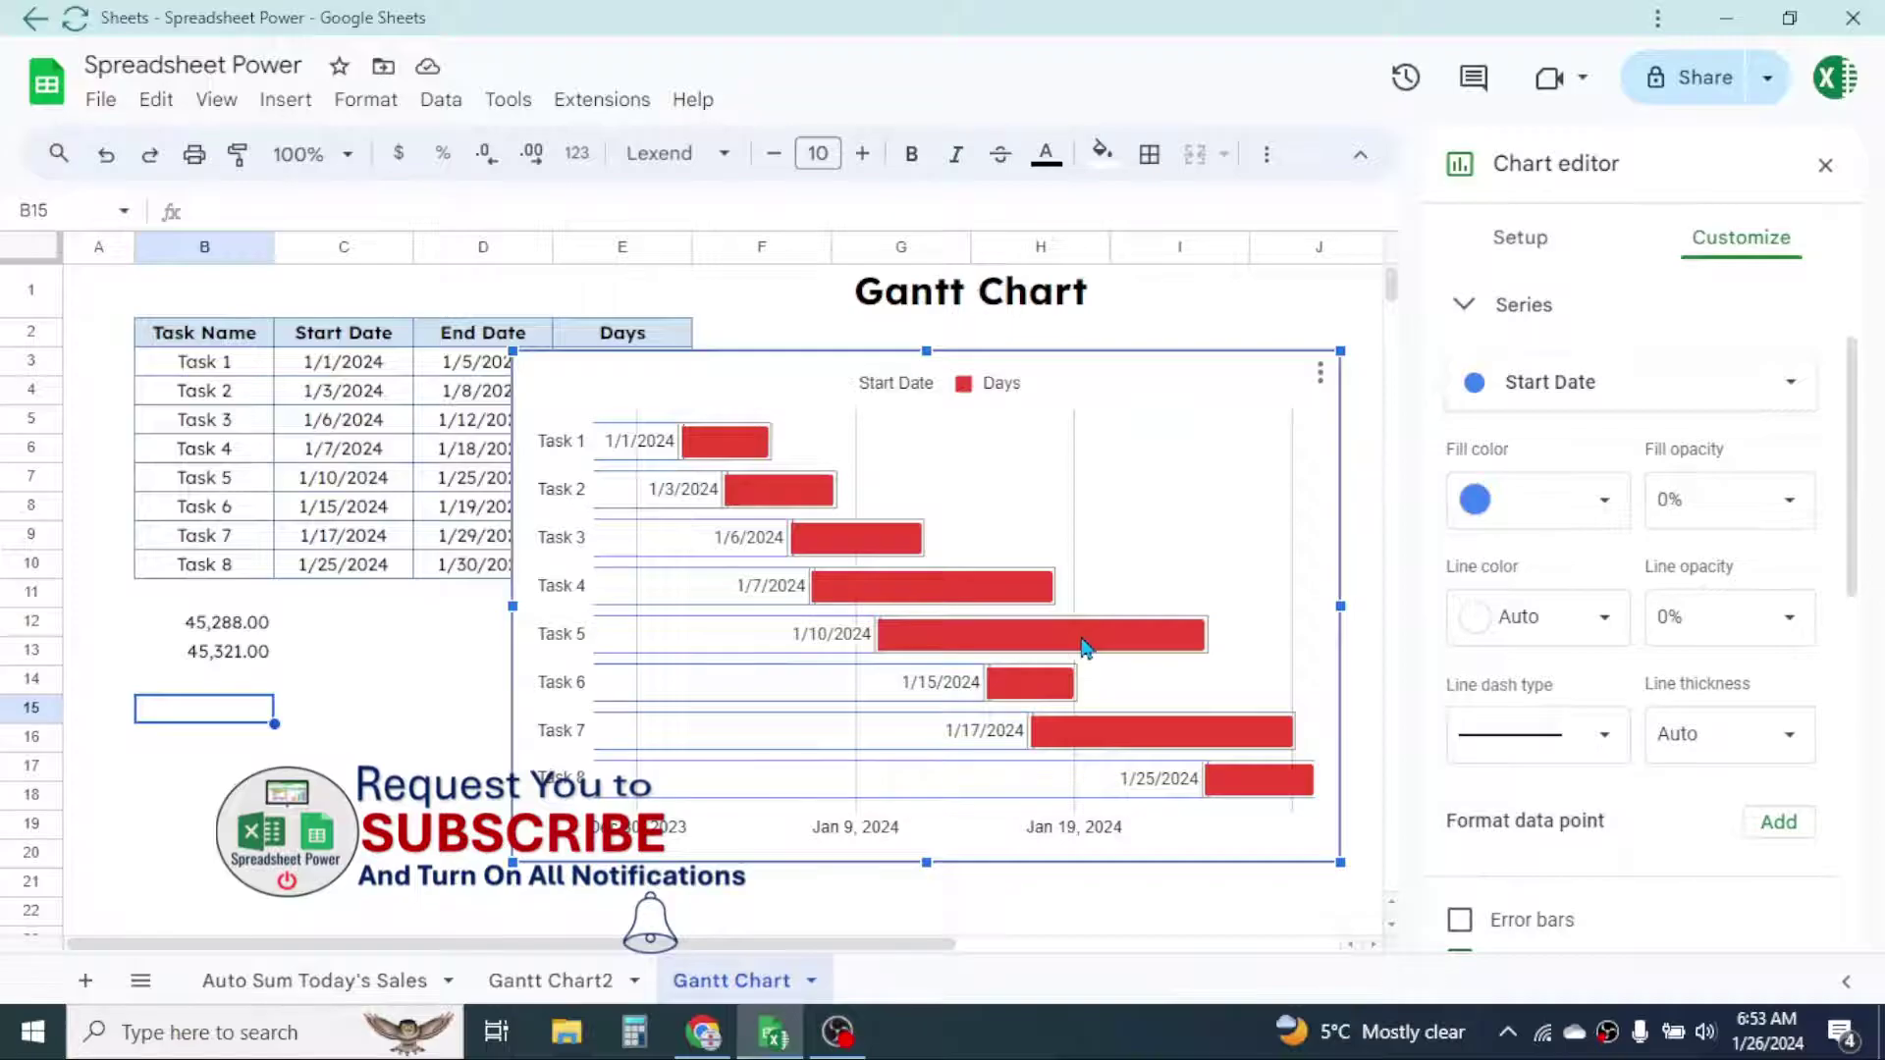
Step: Turn on data labels for the Days series
{"action": "left_click", "coordinate": [1157, 640]}
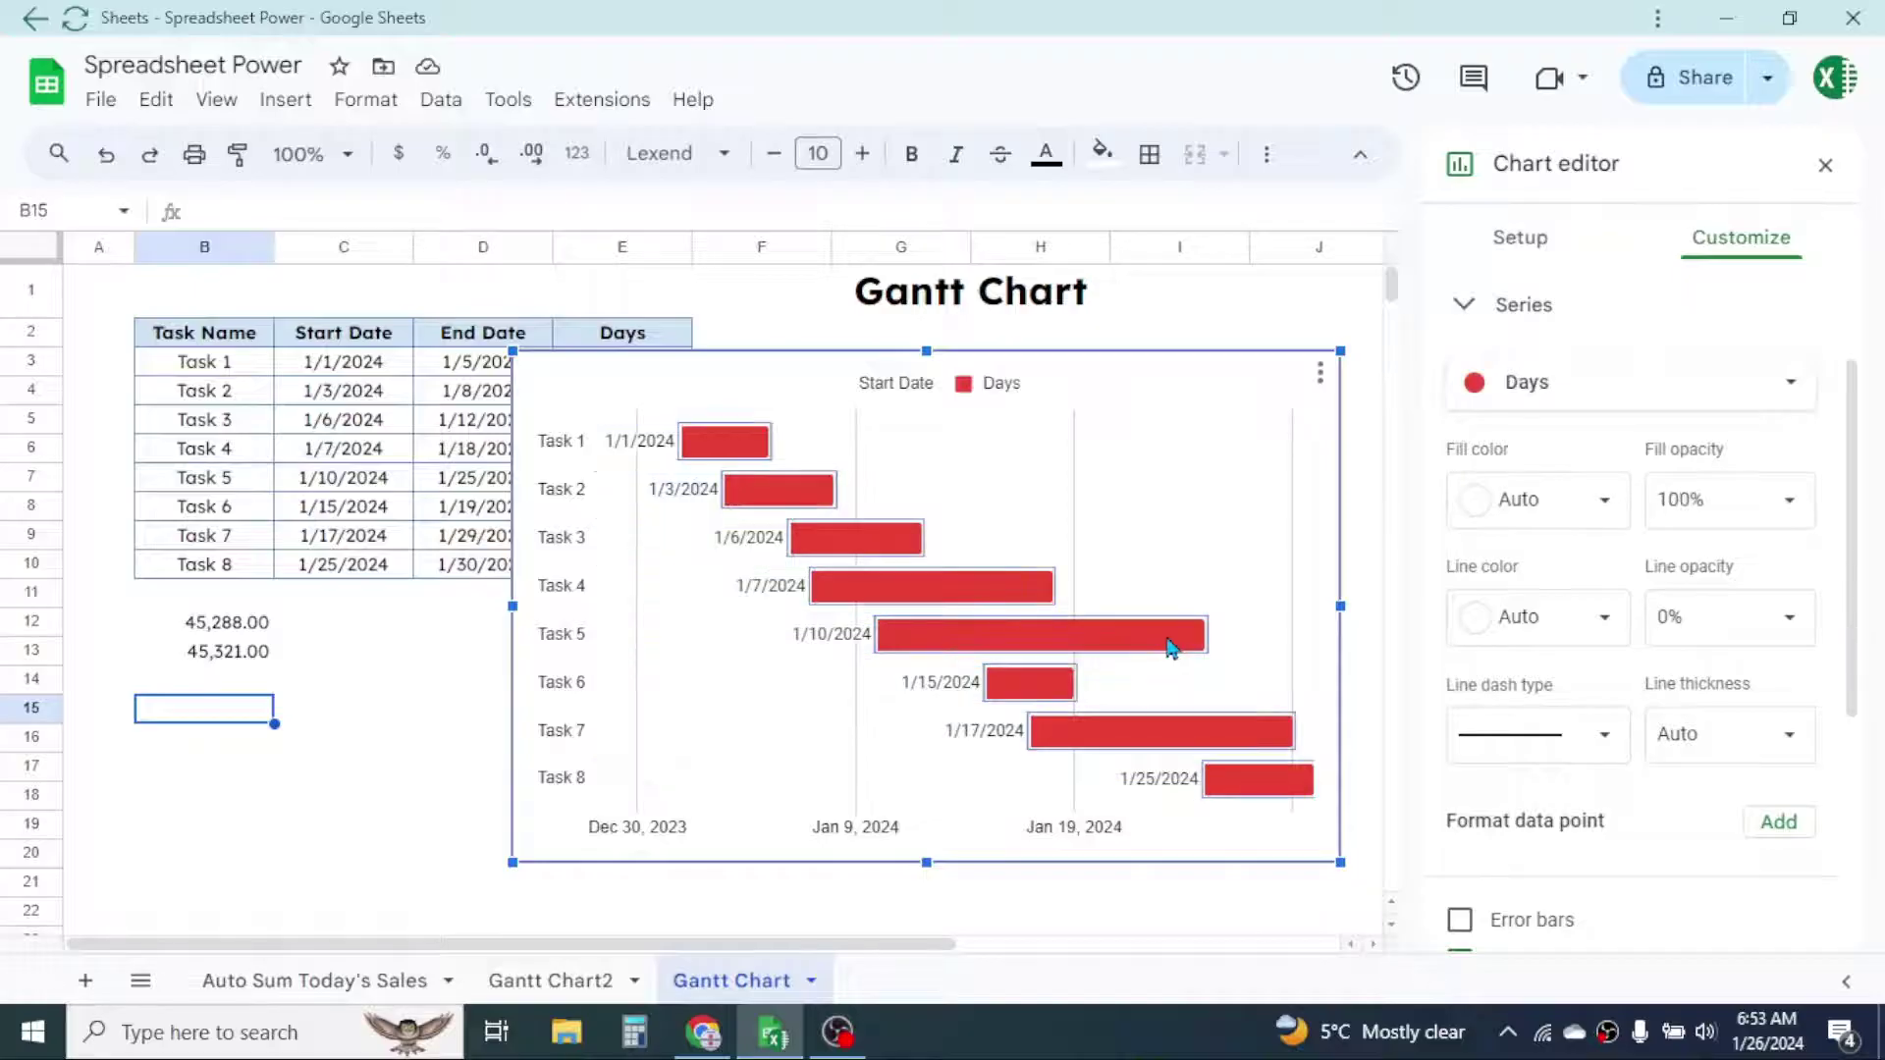
{"action": "scroll", "coordinate": [1546, 511], "scroll_direction": "down", "scroll_amount": 1}
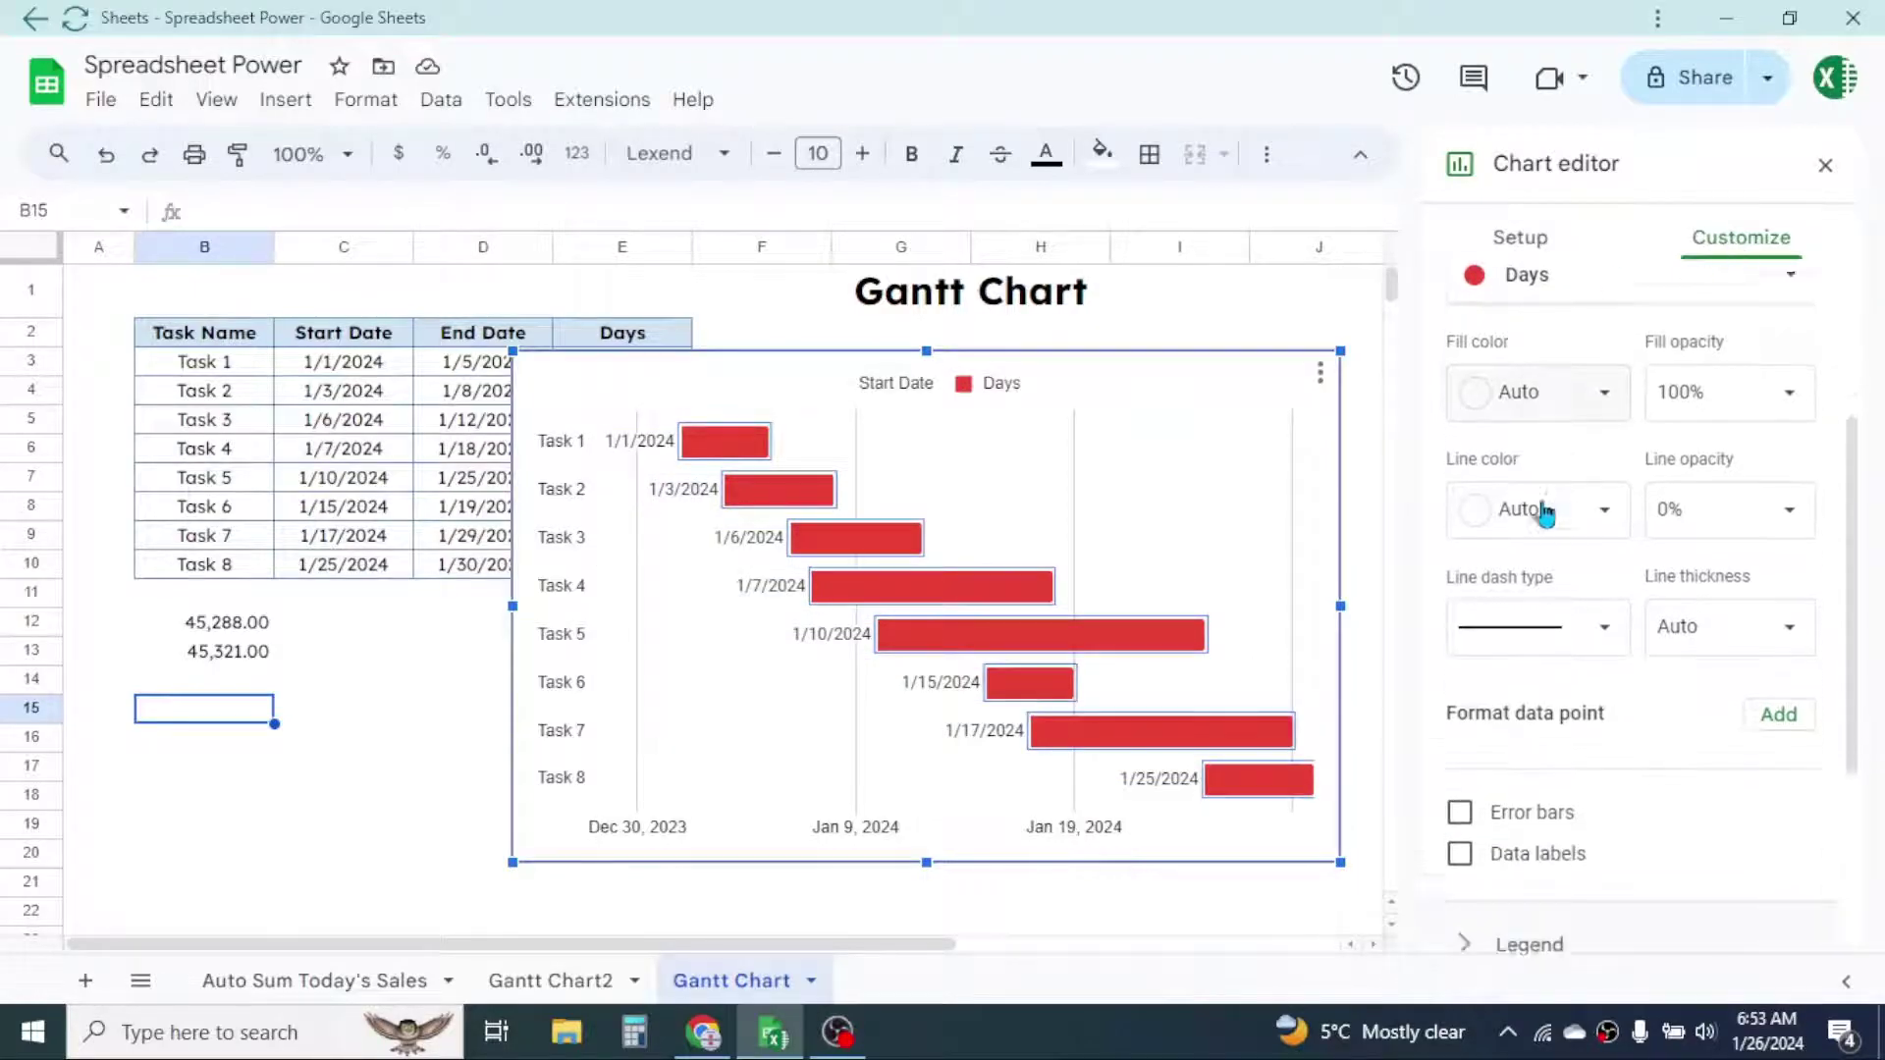
{"action": "left_click", "coordinate": [1459, 824]}
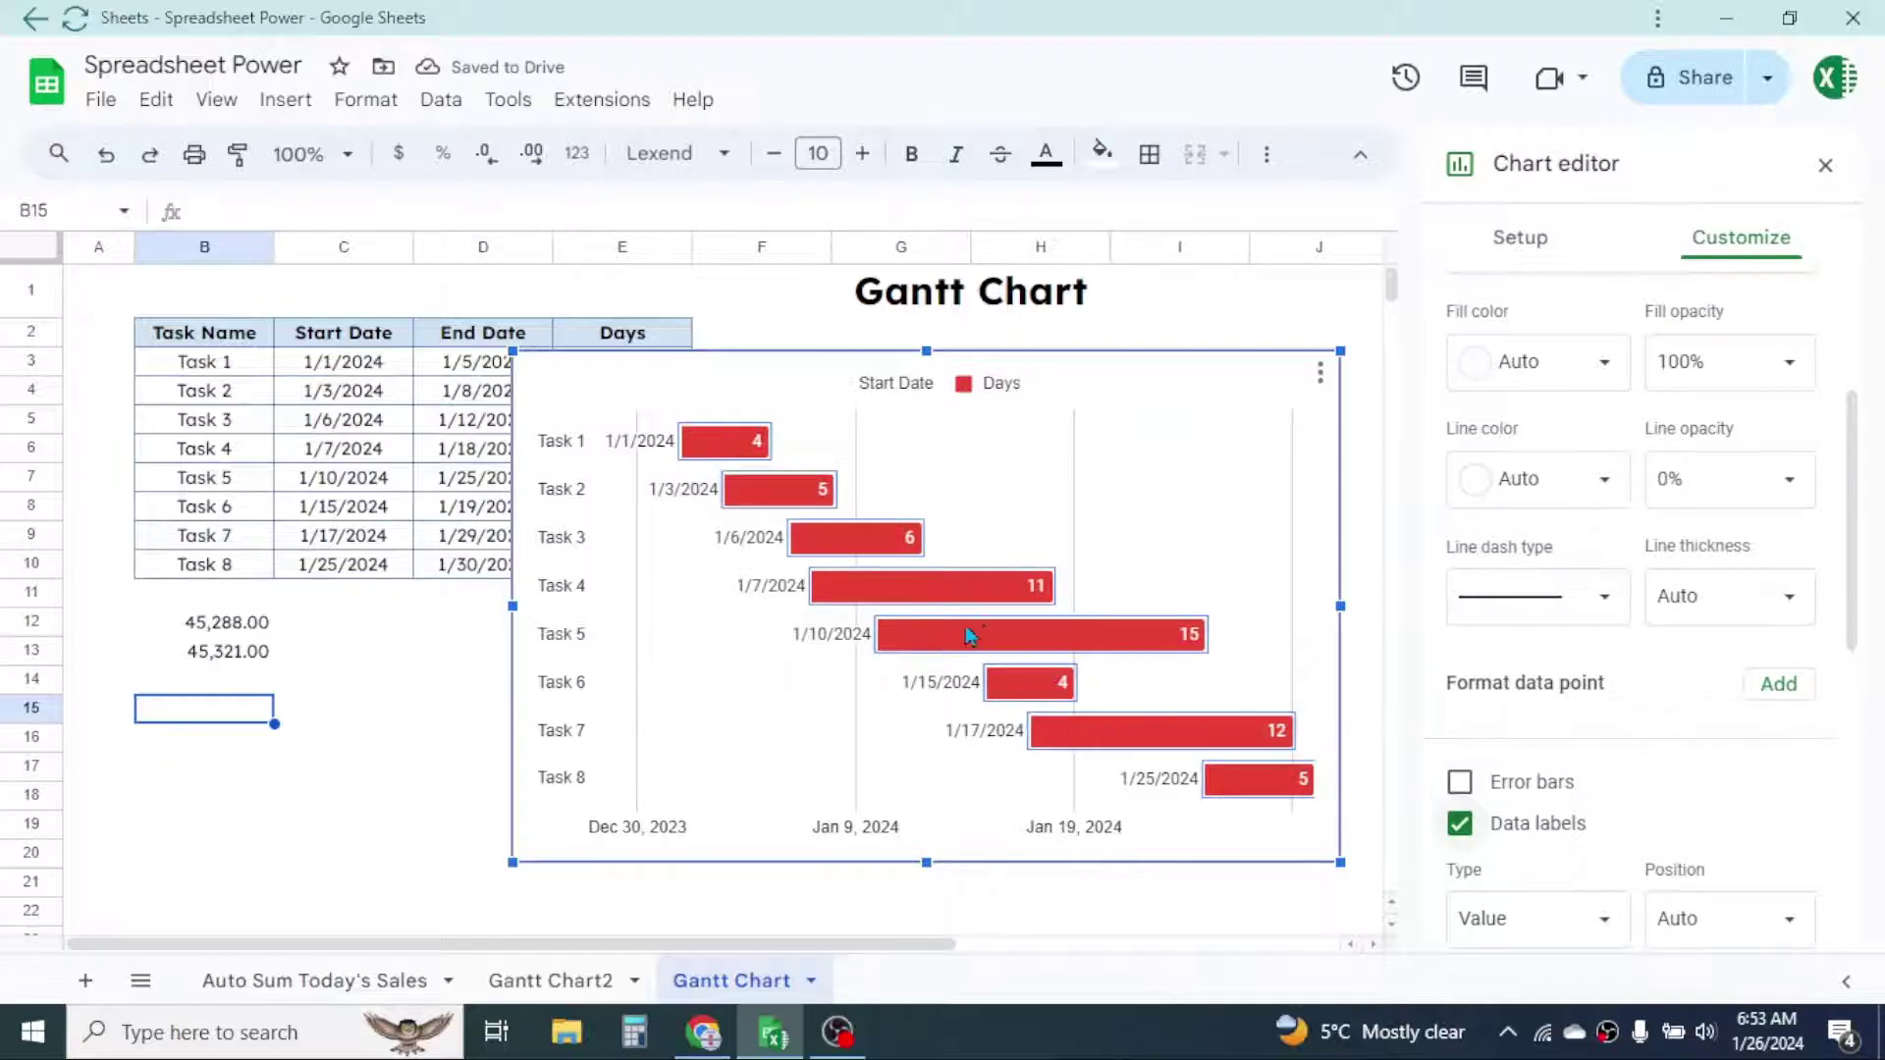
Step: Change the Days series fill color to dark blue and close the chart editor
{"action": "scroll", "coordinate": [1629, 420], "scroll_direction": "up", "scroll_amount": 3}
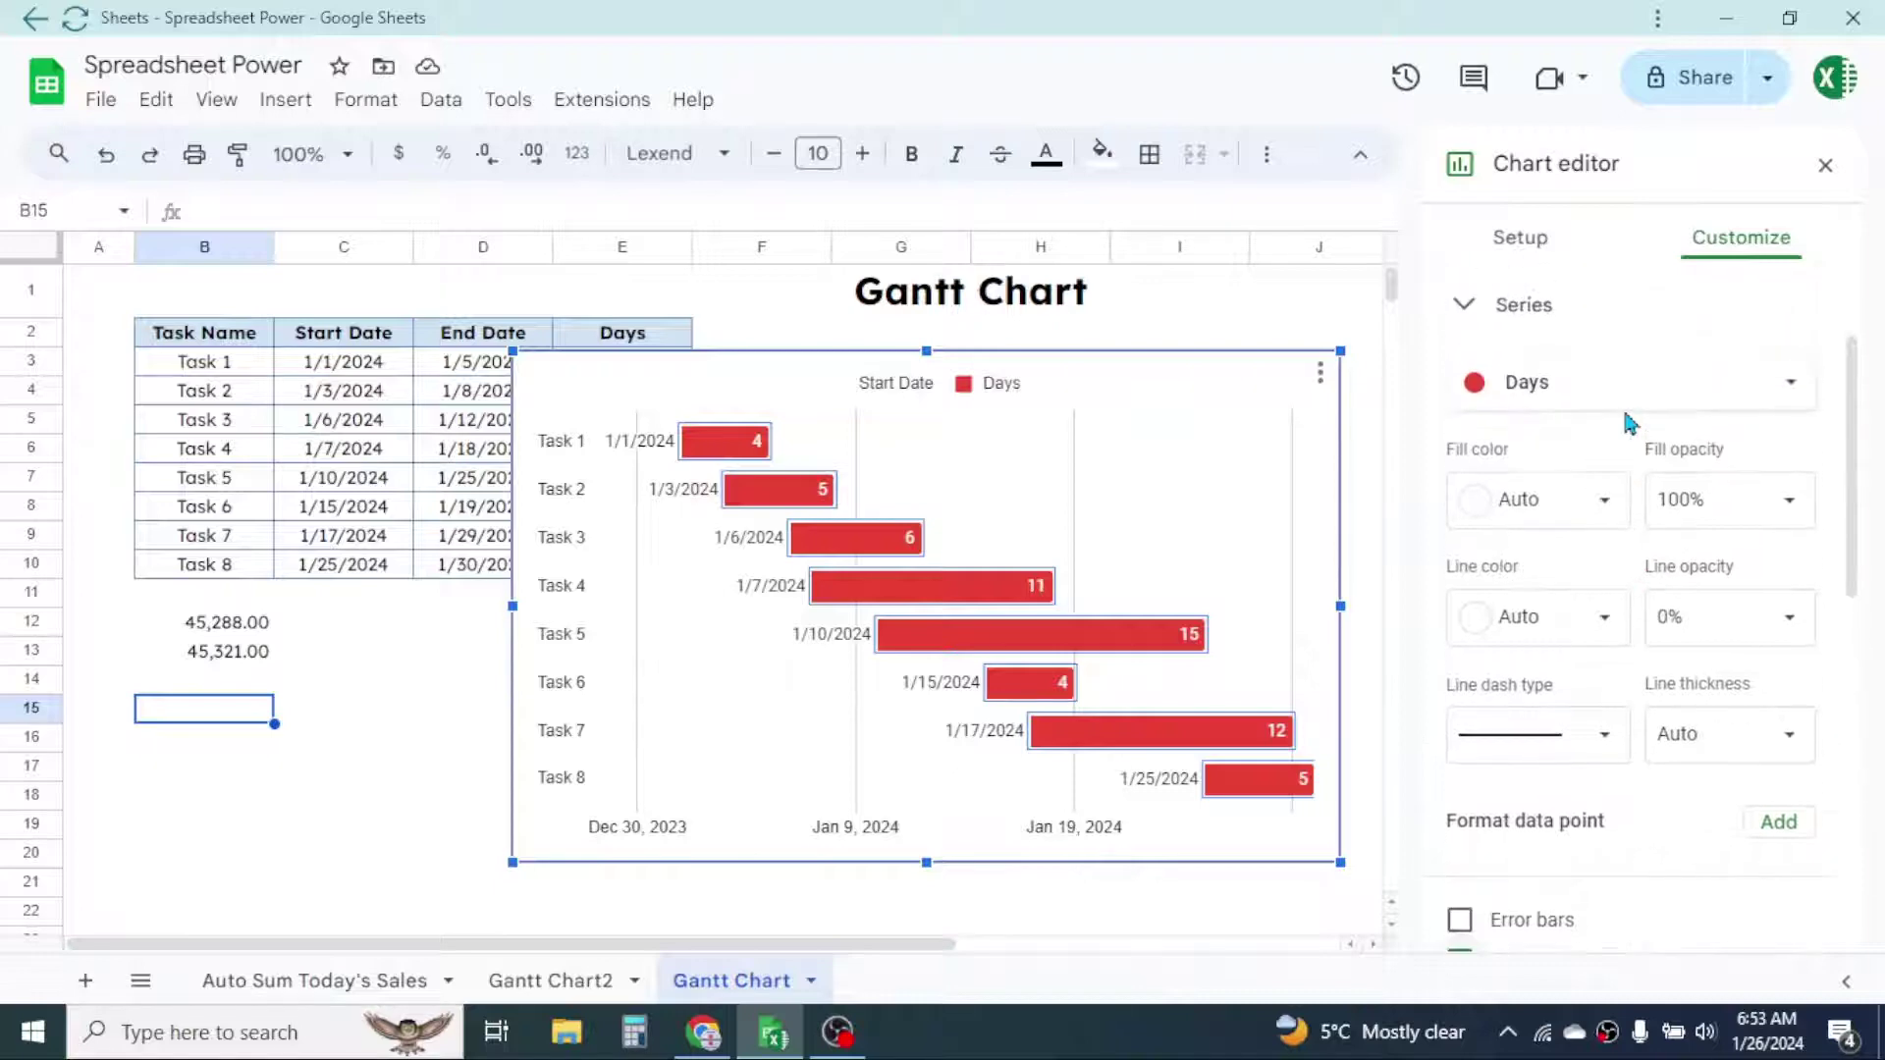
{"action": "scroll", "coordinate": [1604, 544], "scroll_direction": "up", "scroll_amount": 1}
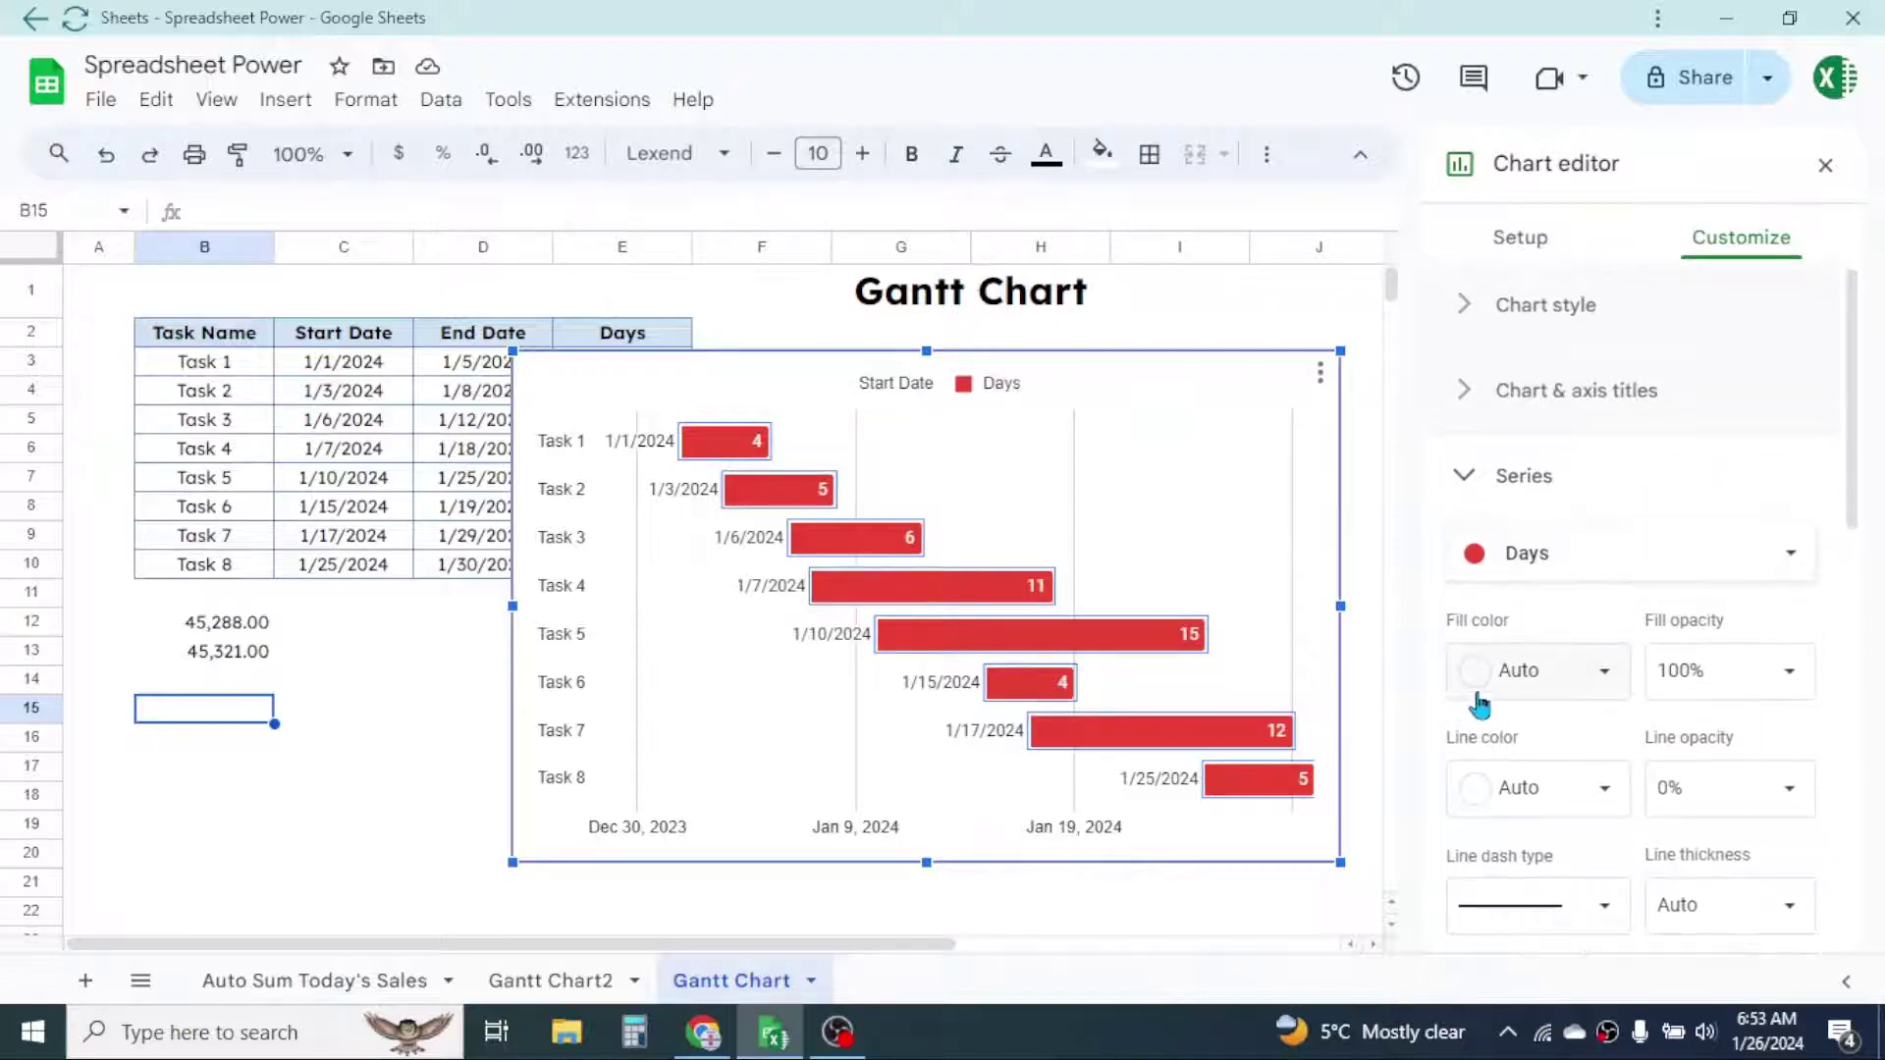
{"action": "left_click", "coordinate": [1608, 681]}
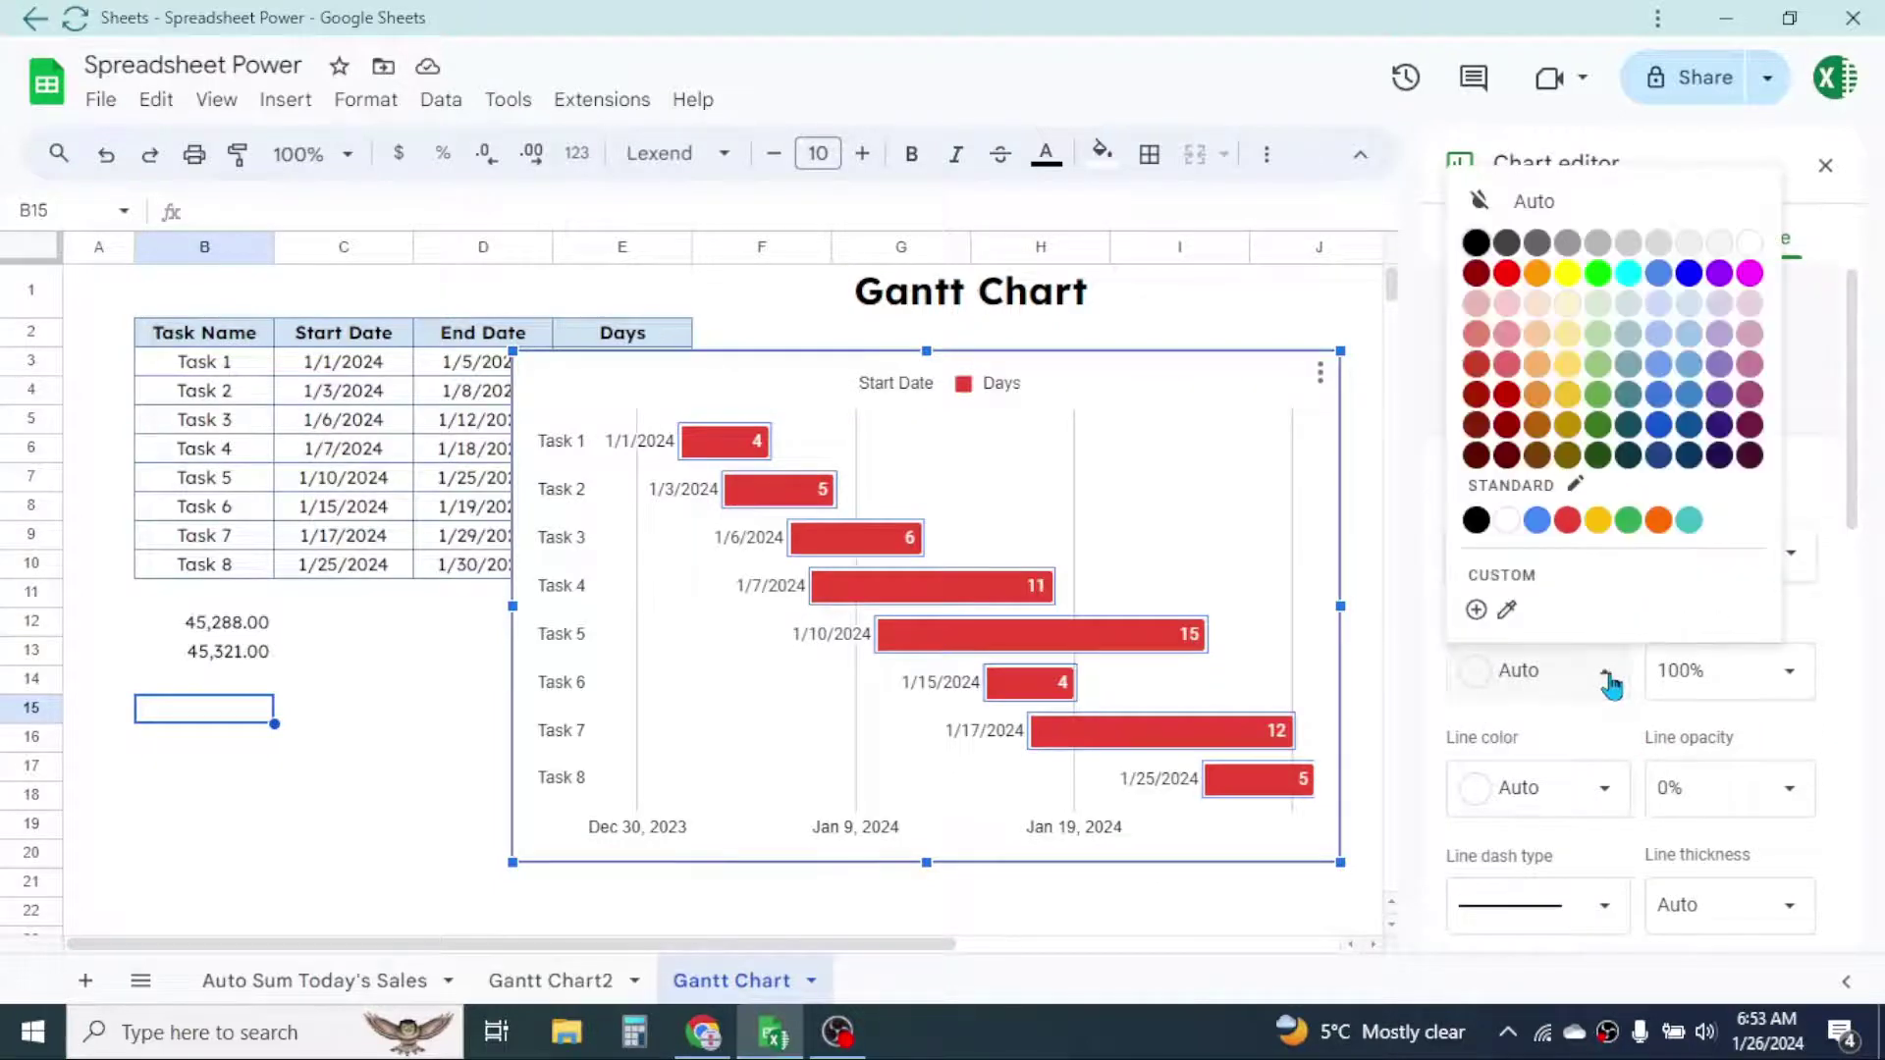
{"action": "left_click", "coordinate": [1658, 428]}
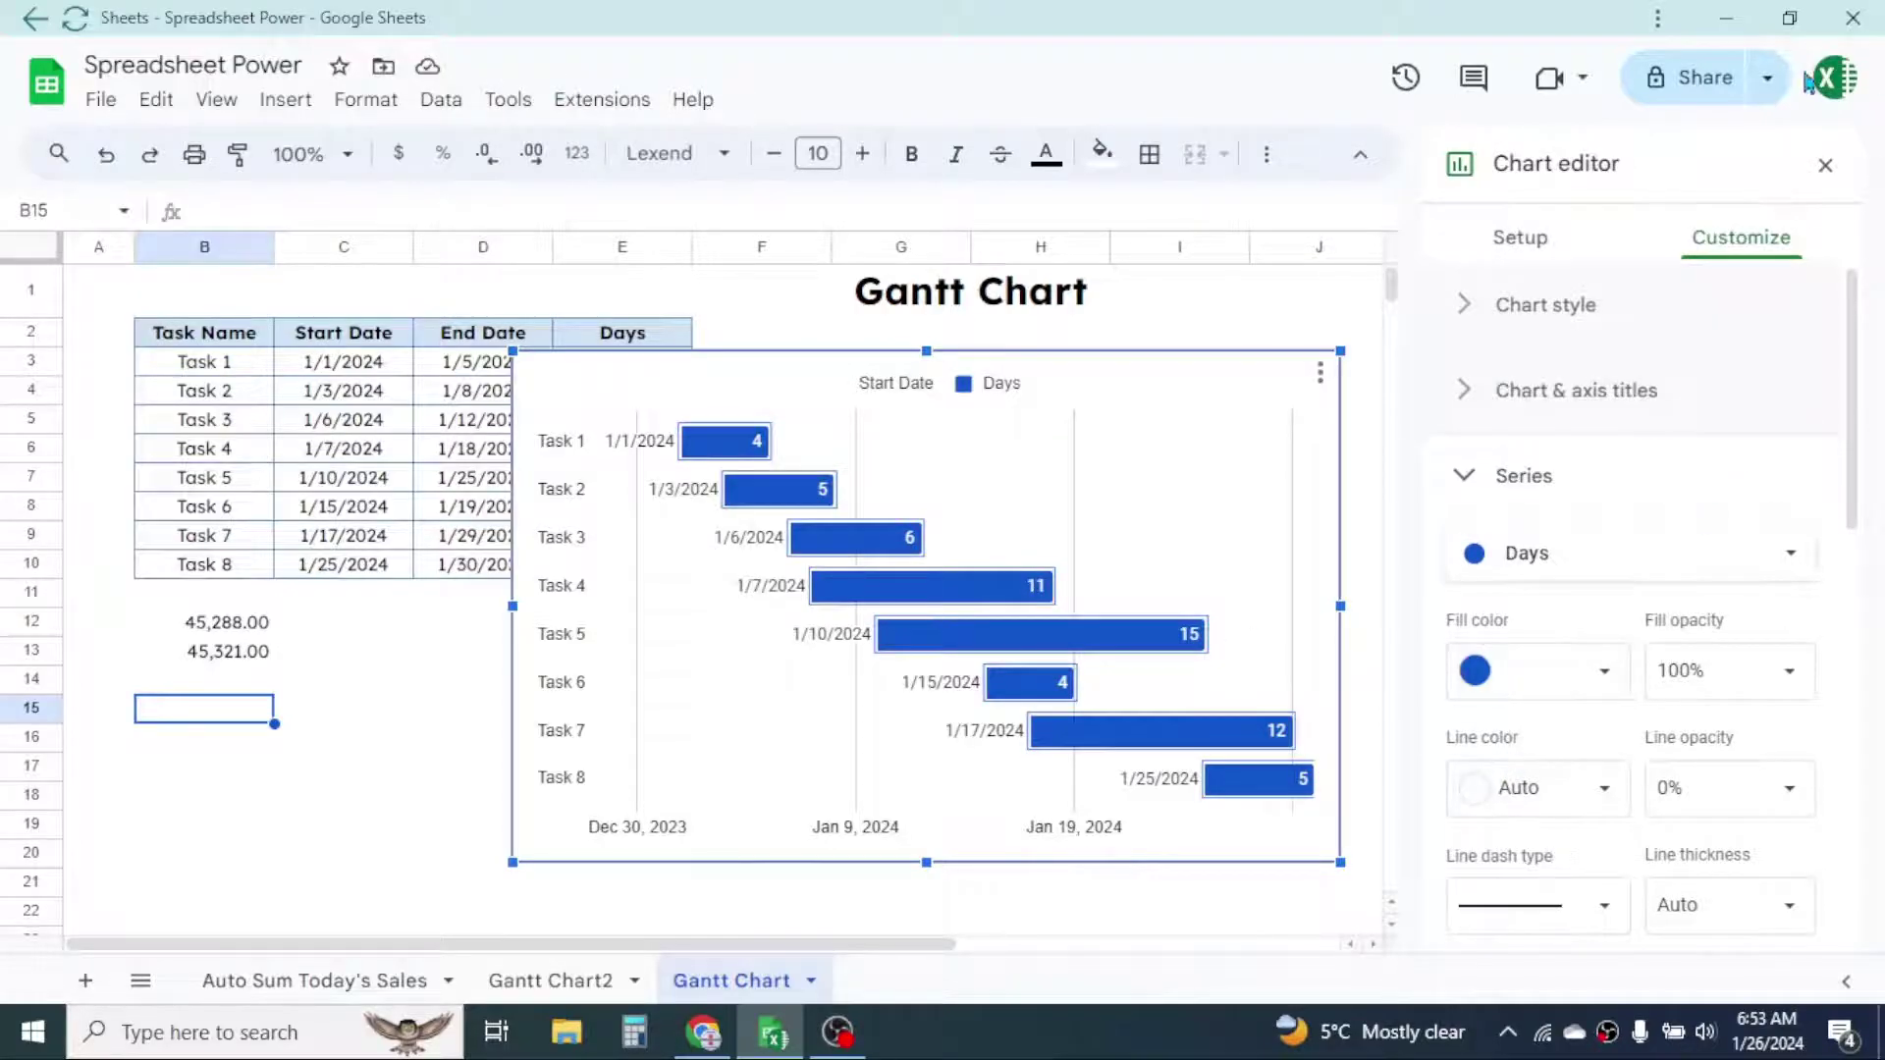
{"action": "left_click", "coordinate": [1825, 165]}
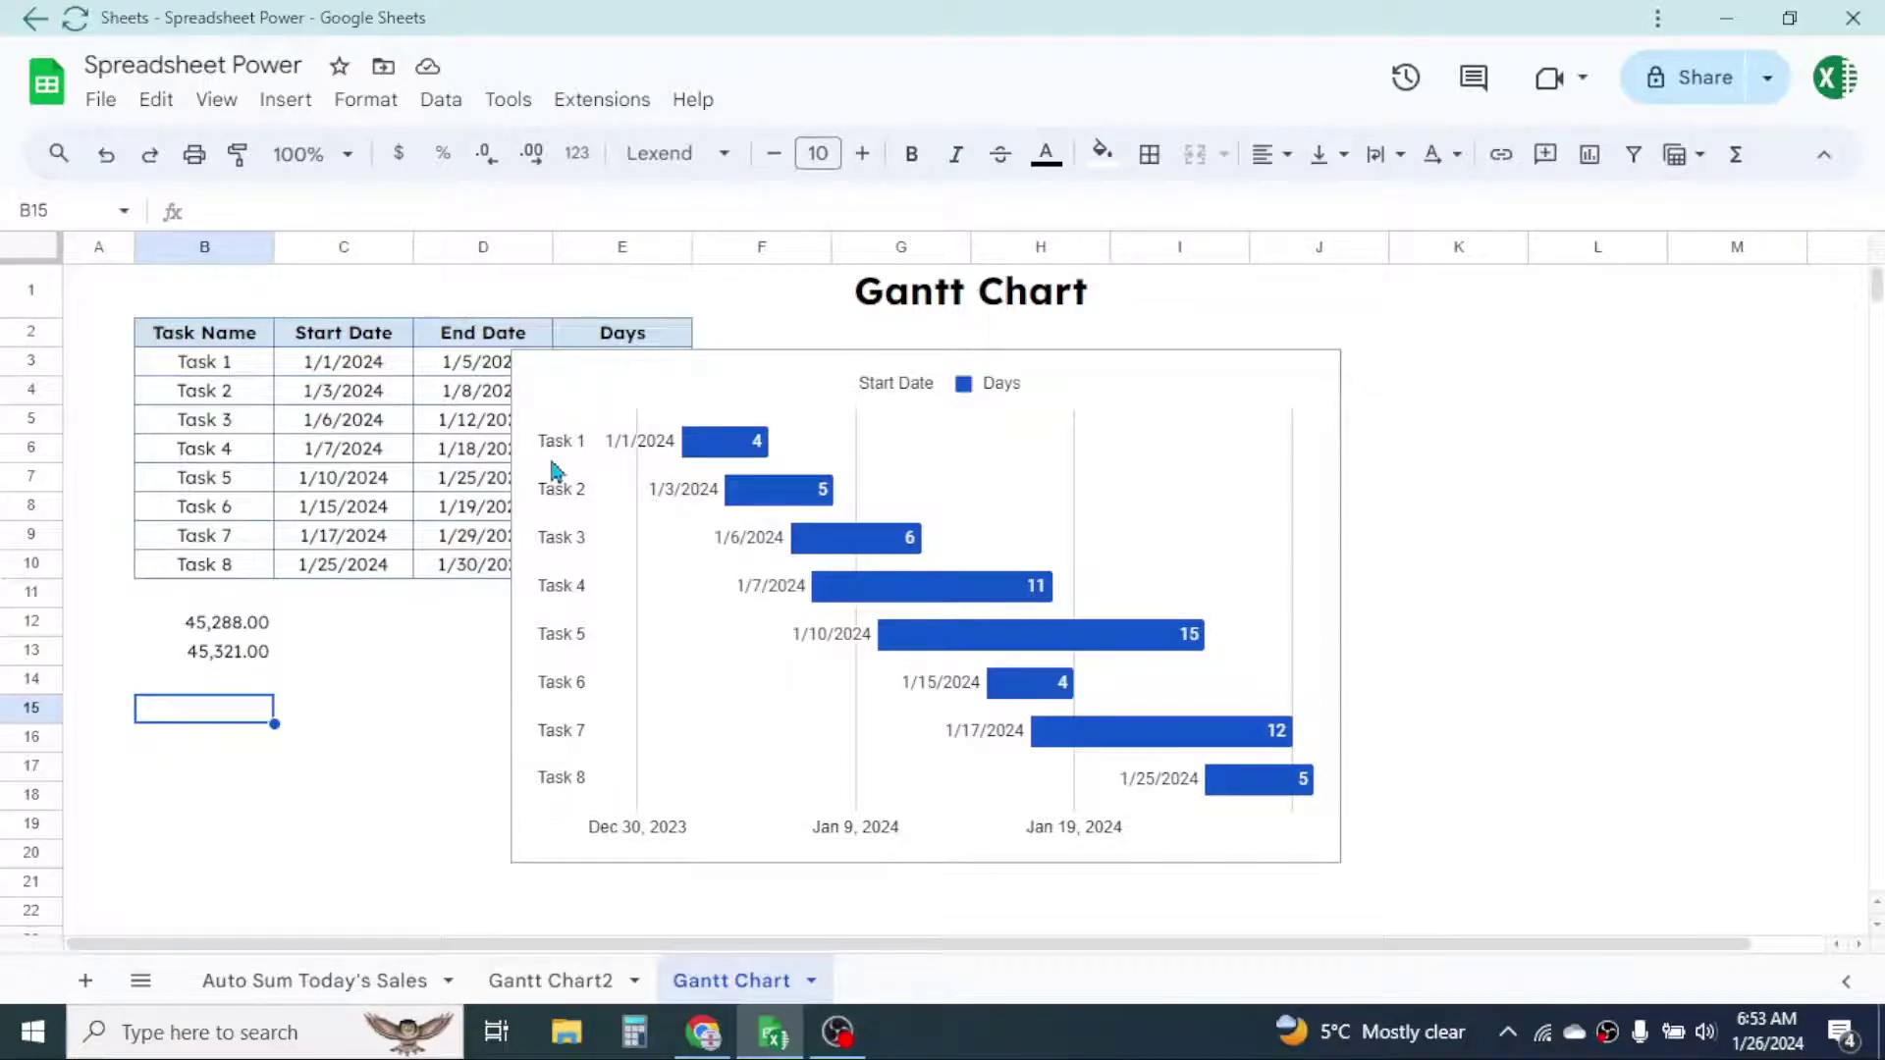
Step: Try reversing the order of the tasks on the chart's vertical axis
{"action": "double_click", "coordinate": [564, 594]}
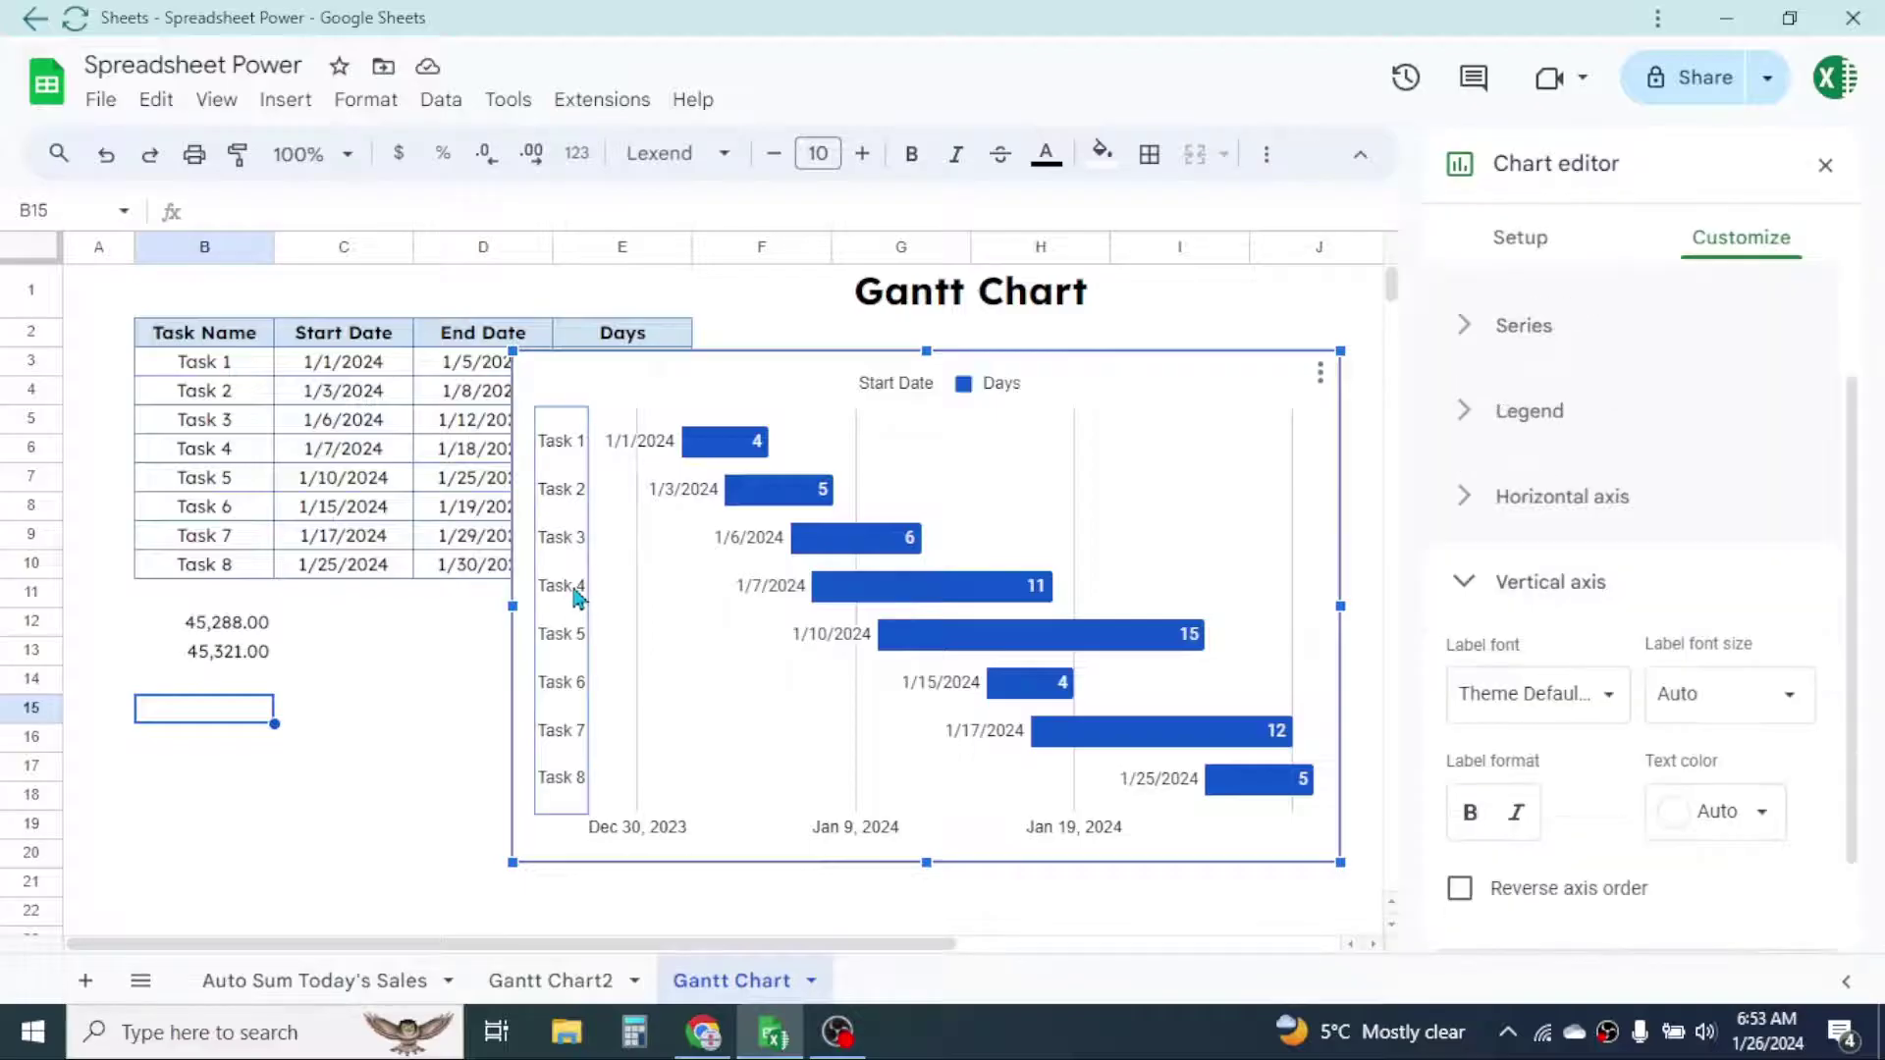
{"action": "scroll", "coordinate": [1610, 761], "scroll_direction": "down", "scroll_amount": 1}
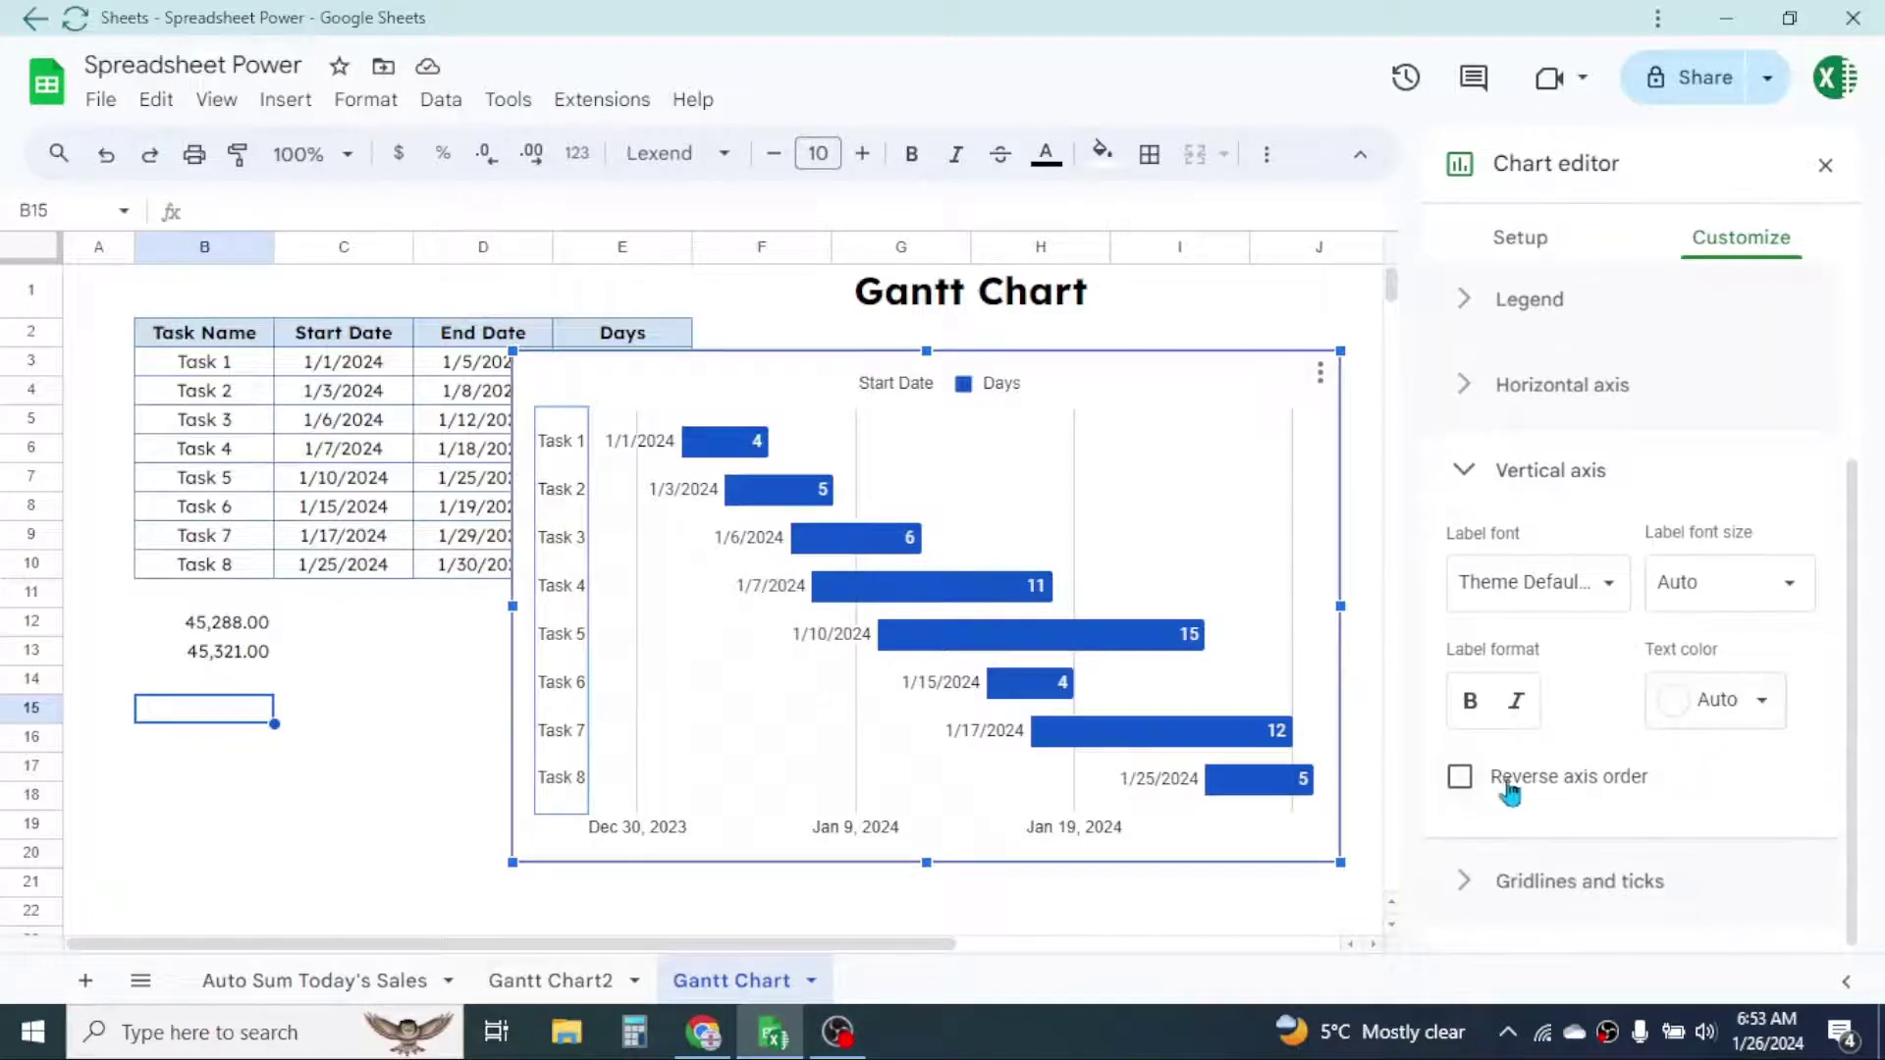
{"action": "left_click", "coordinate": [1459, 777]}
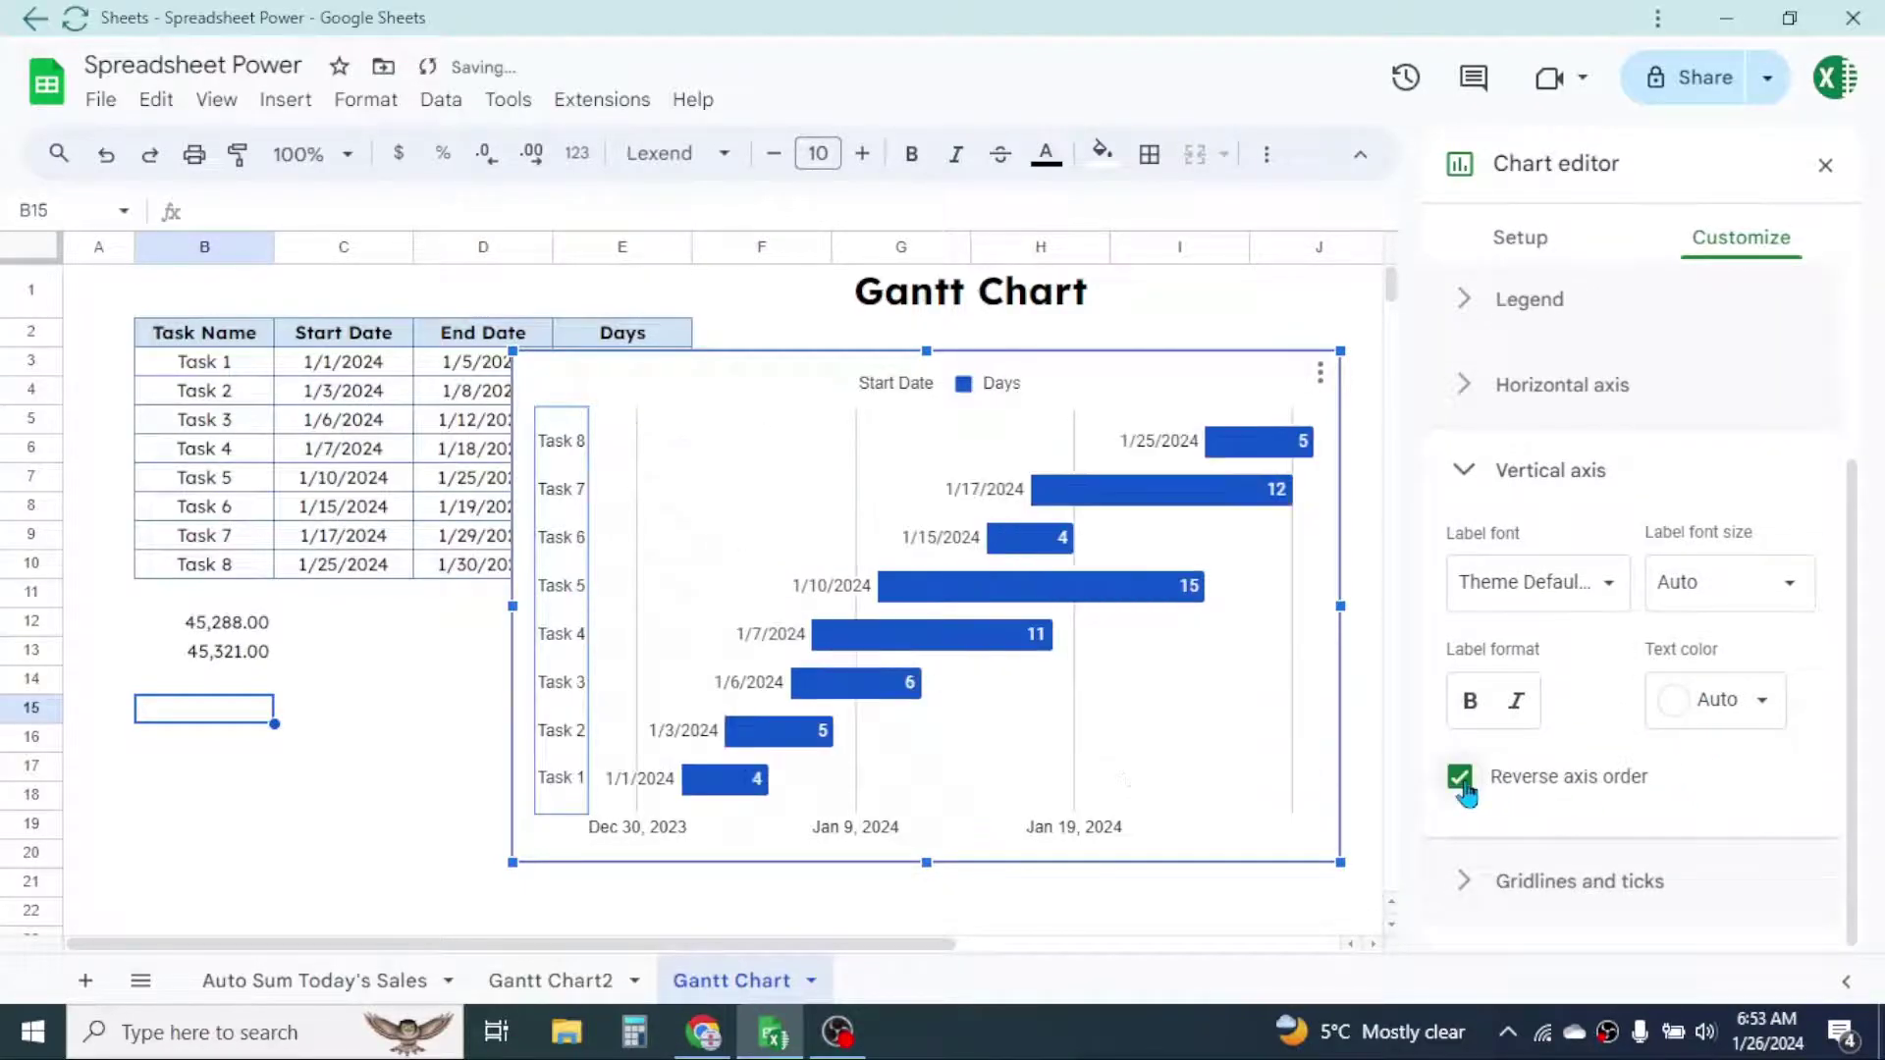
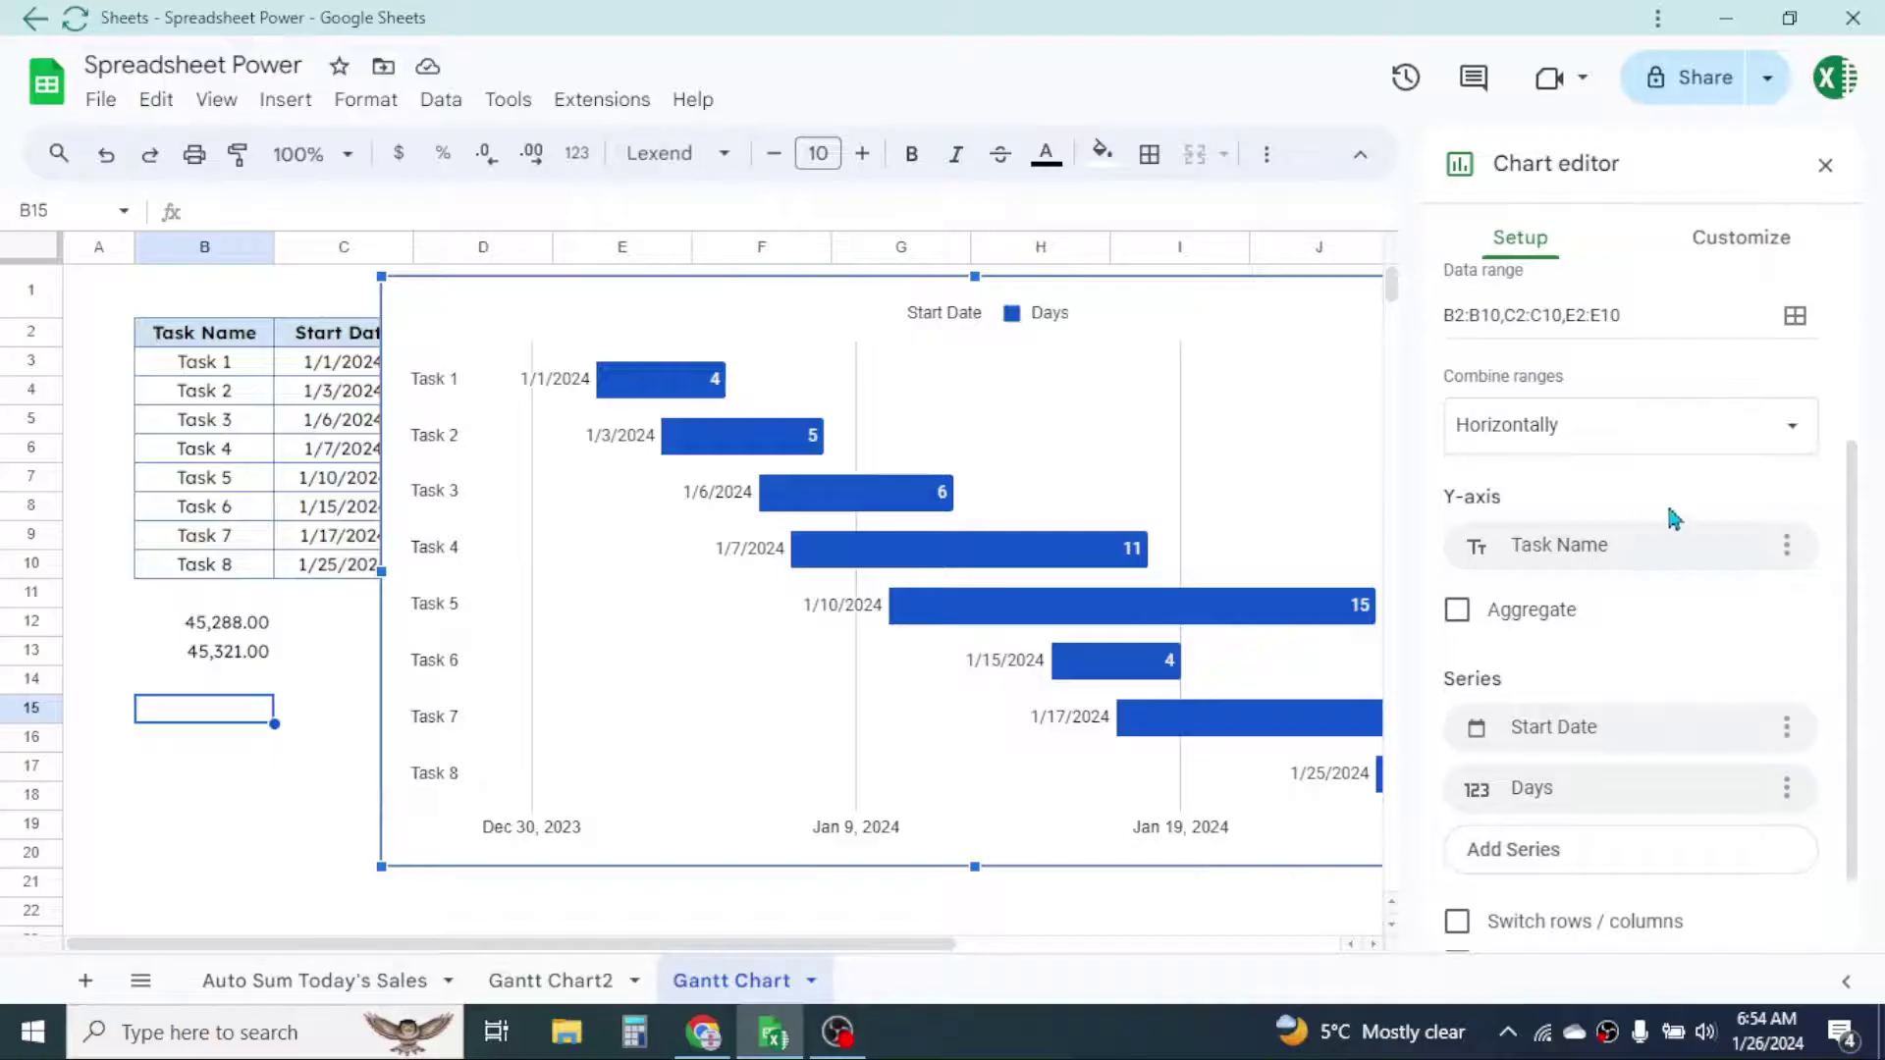
Step: Give the chart the title "Project ABC Process Flow Details"
{"action": "left_click", "coordinate": [1758, 247]}
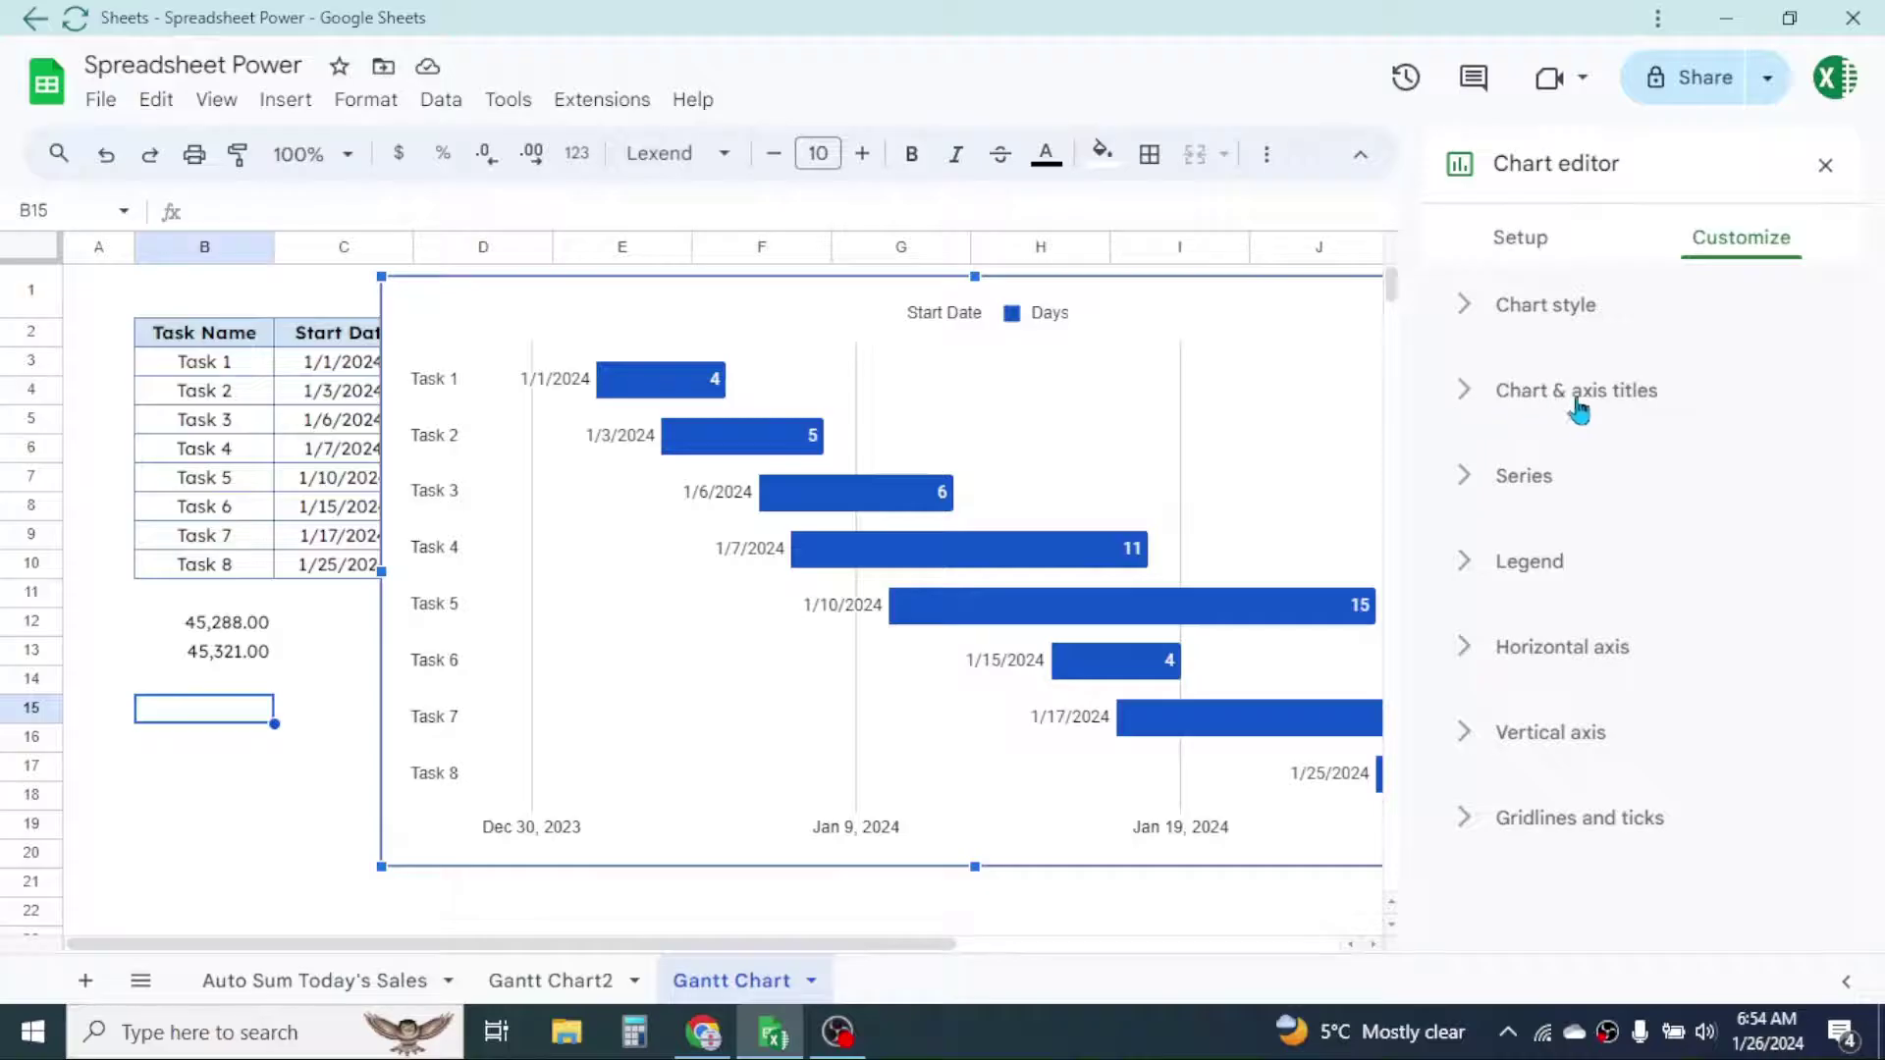
{"action": "left_click", "coordinate": [1479, 395]}
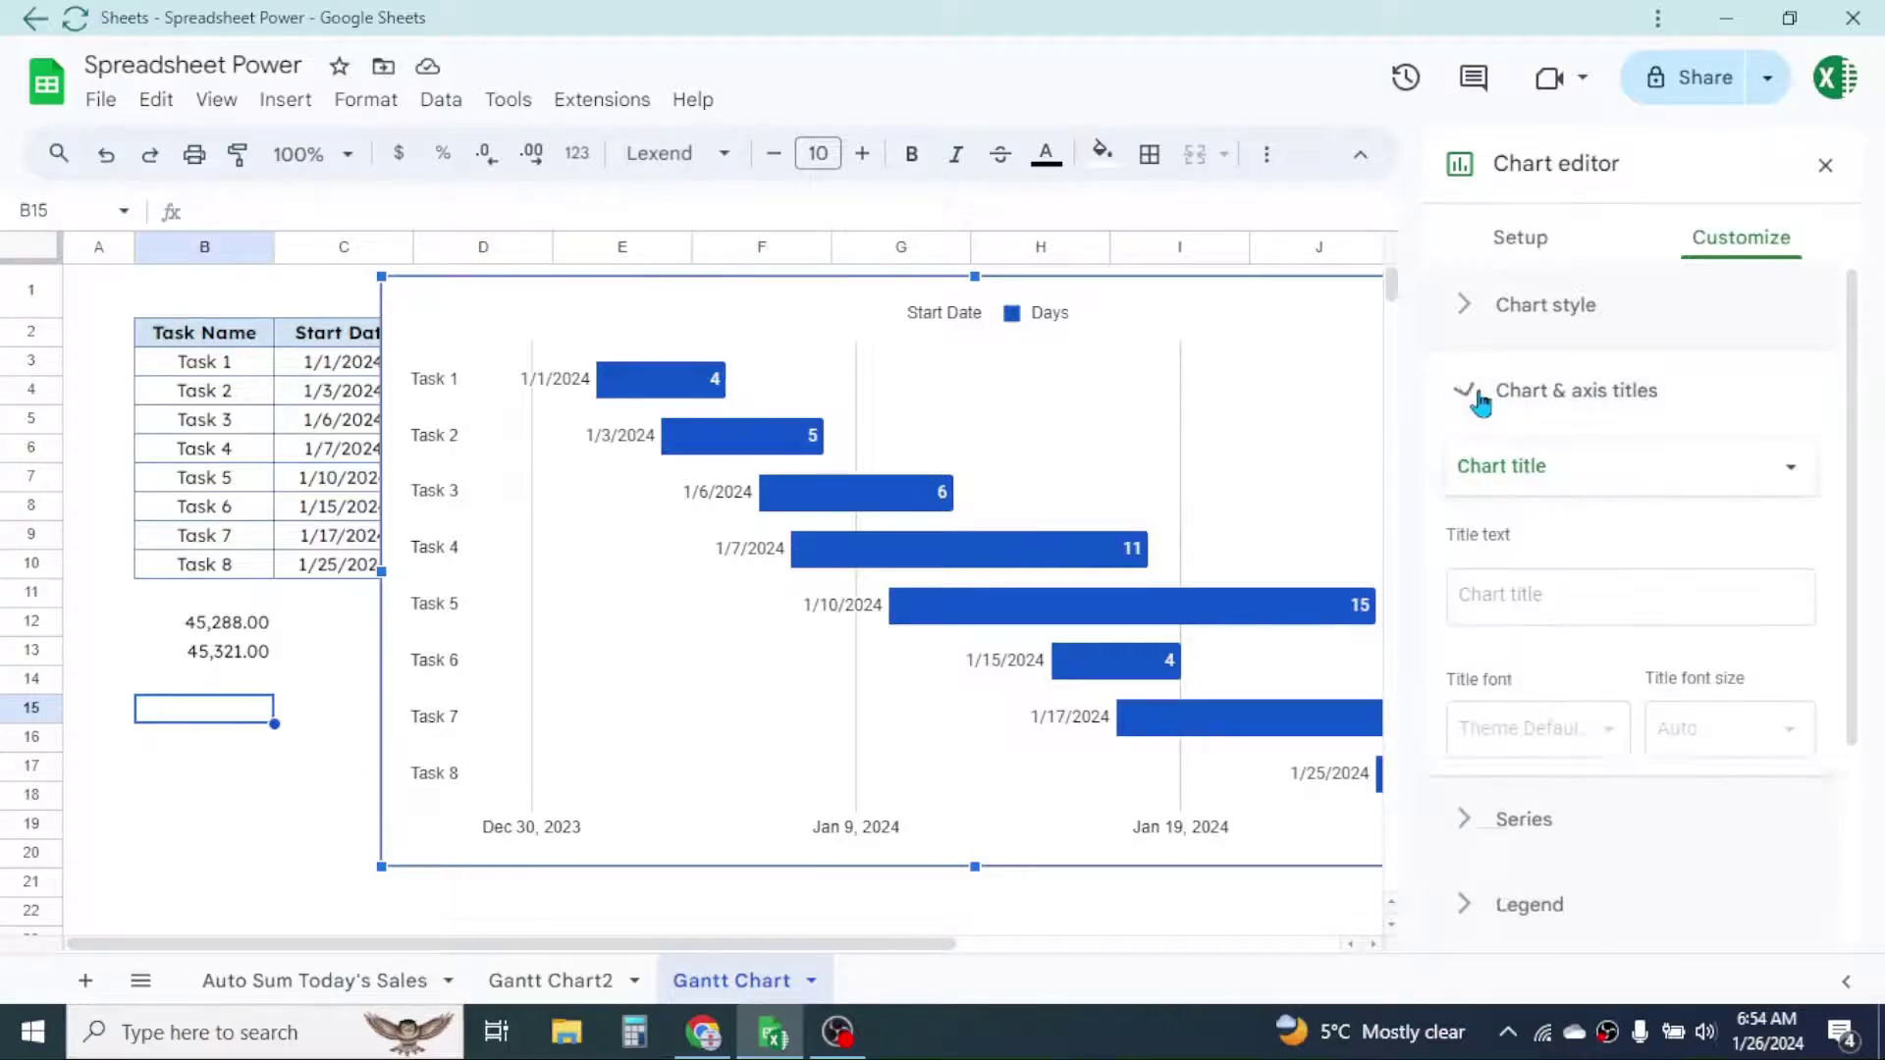
{"action": "left_click", "coordinate": [1537, 473]}
{"action": "left_click", "coordinate": [1549, 471]}
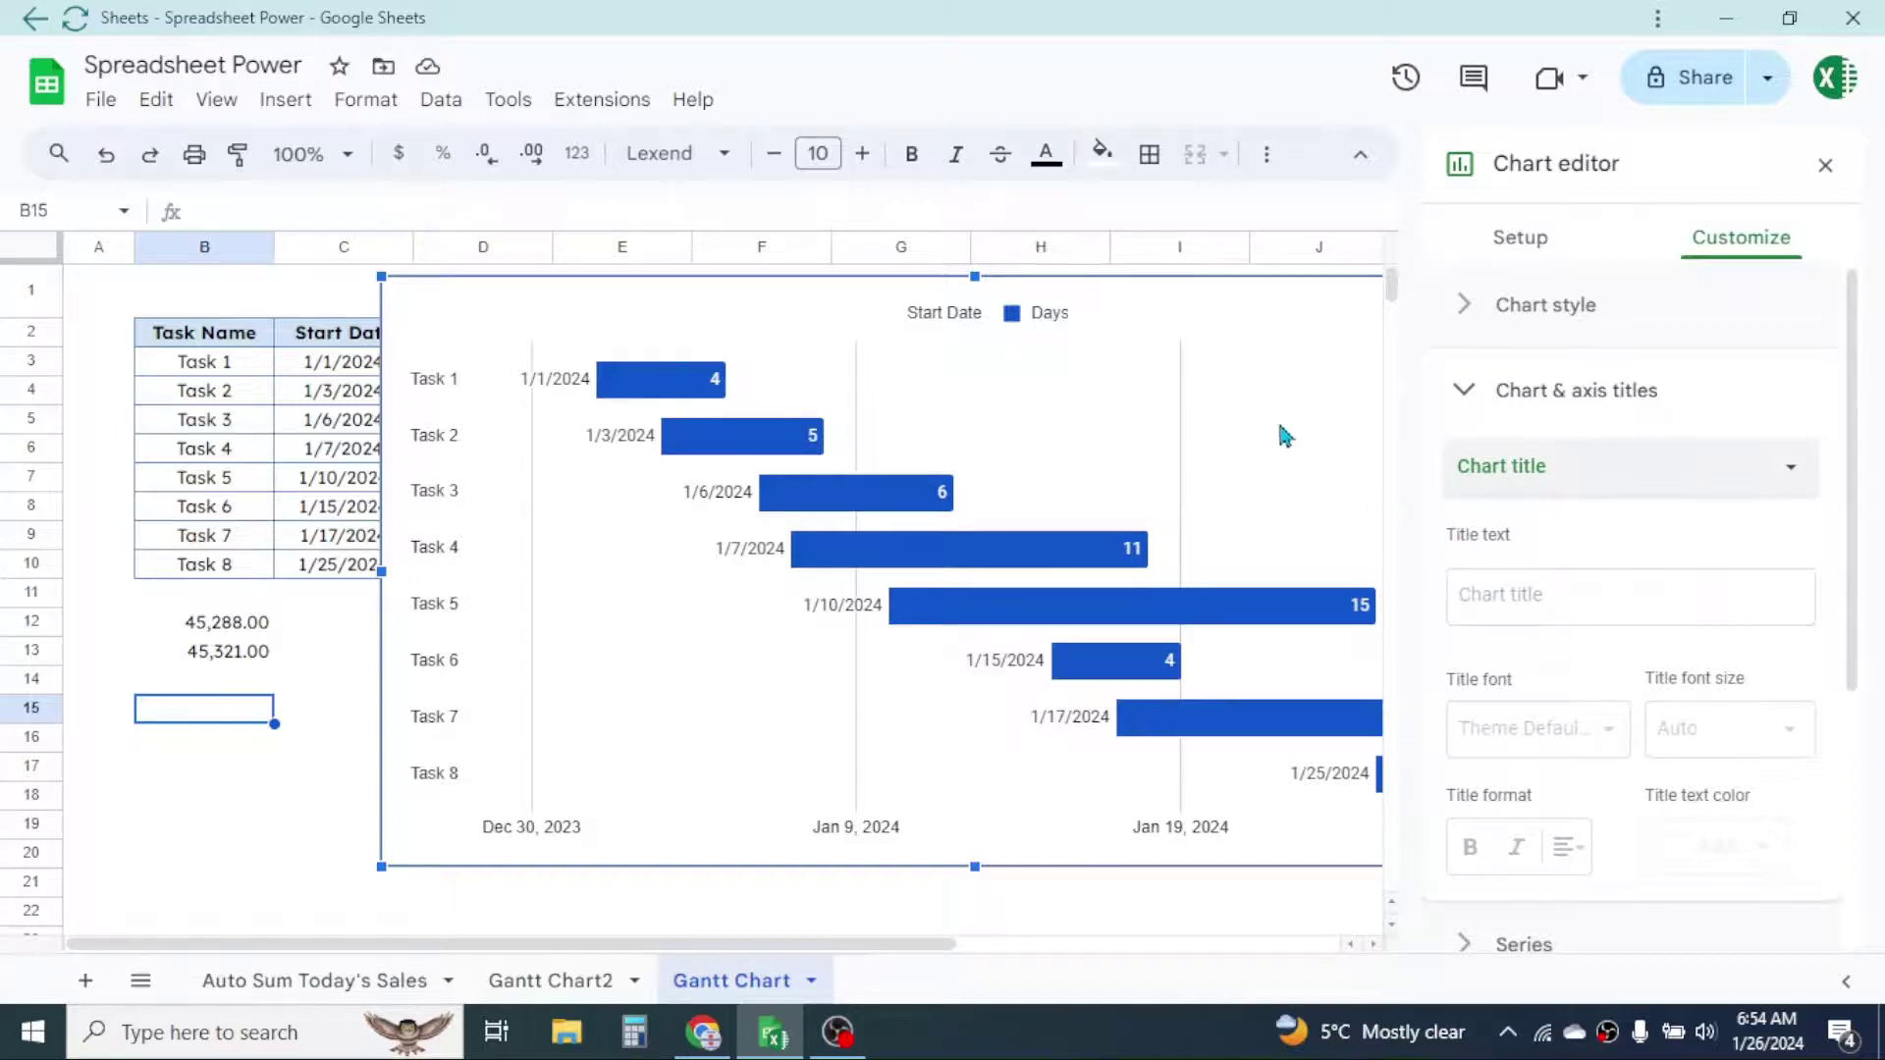
{"action": "left_click", "coordinate": [1645, 579]}
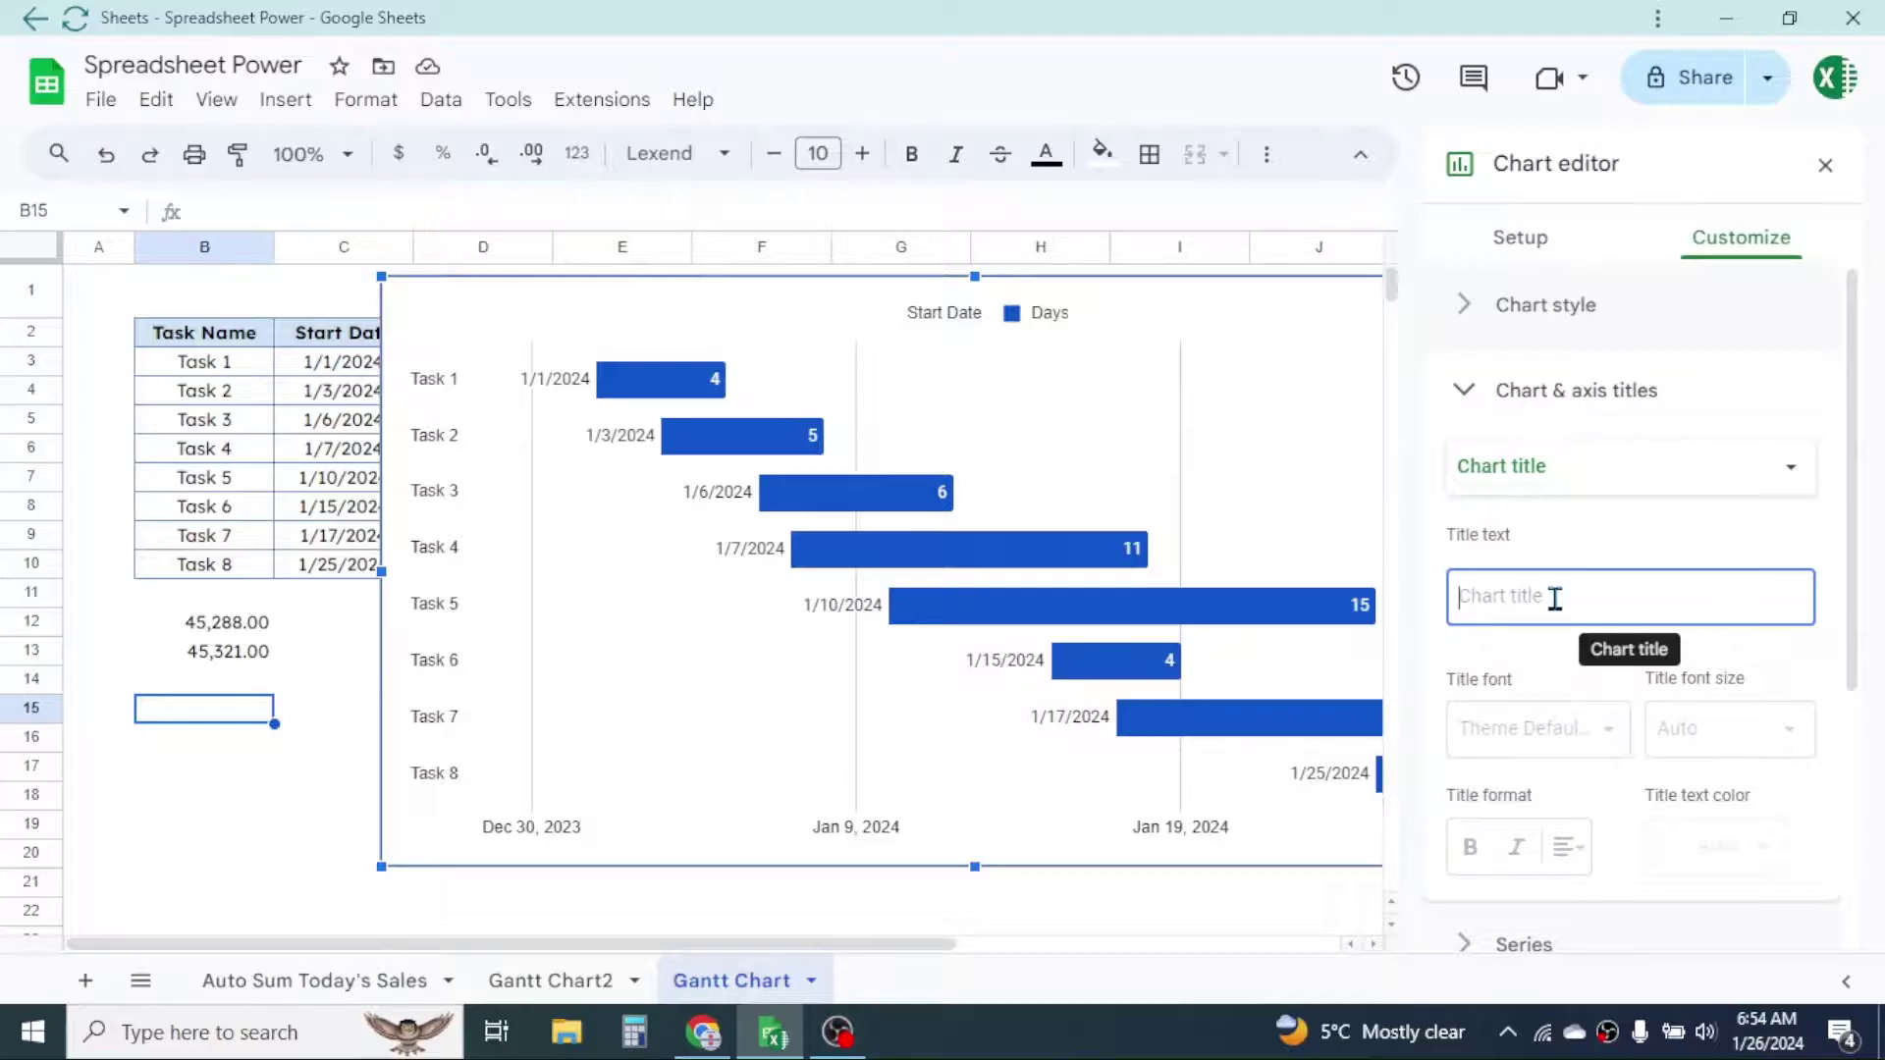
{"action": "type", "text": "Project ABC"}
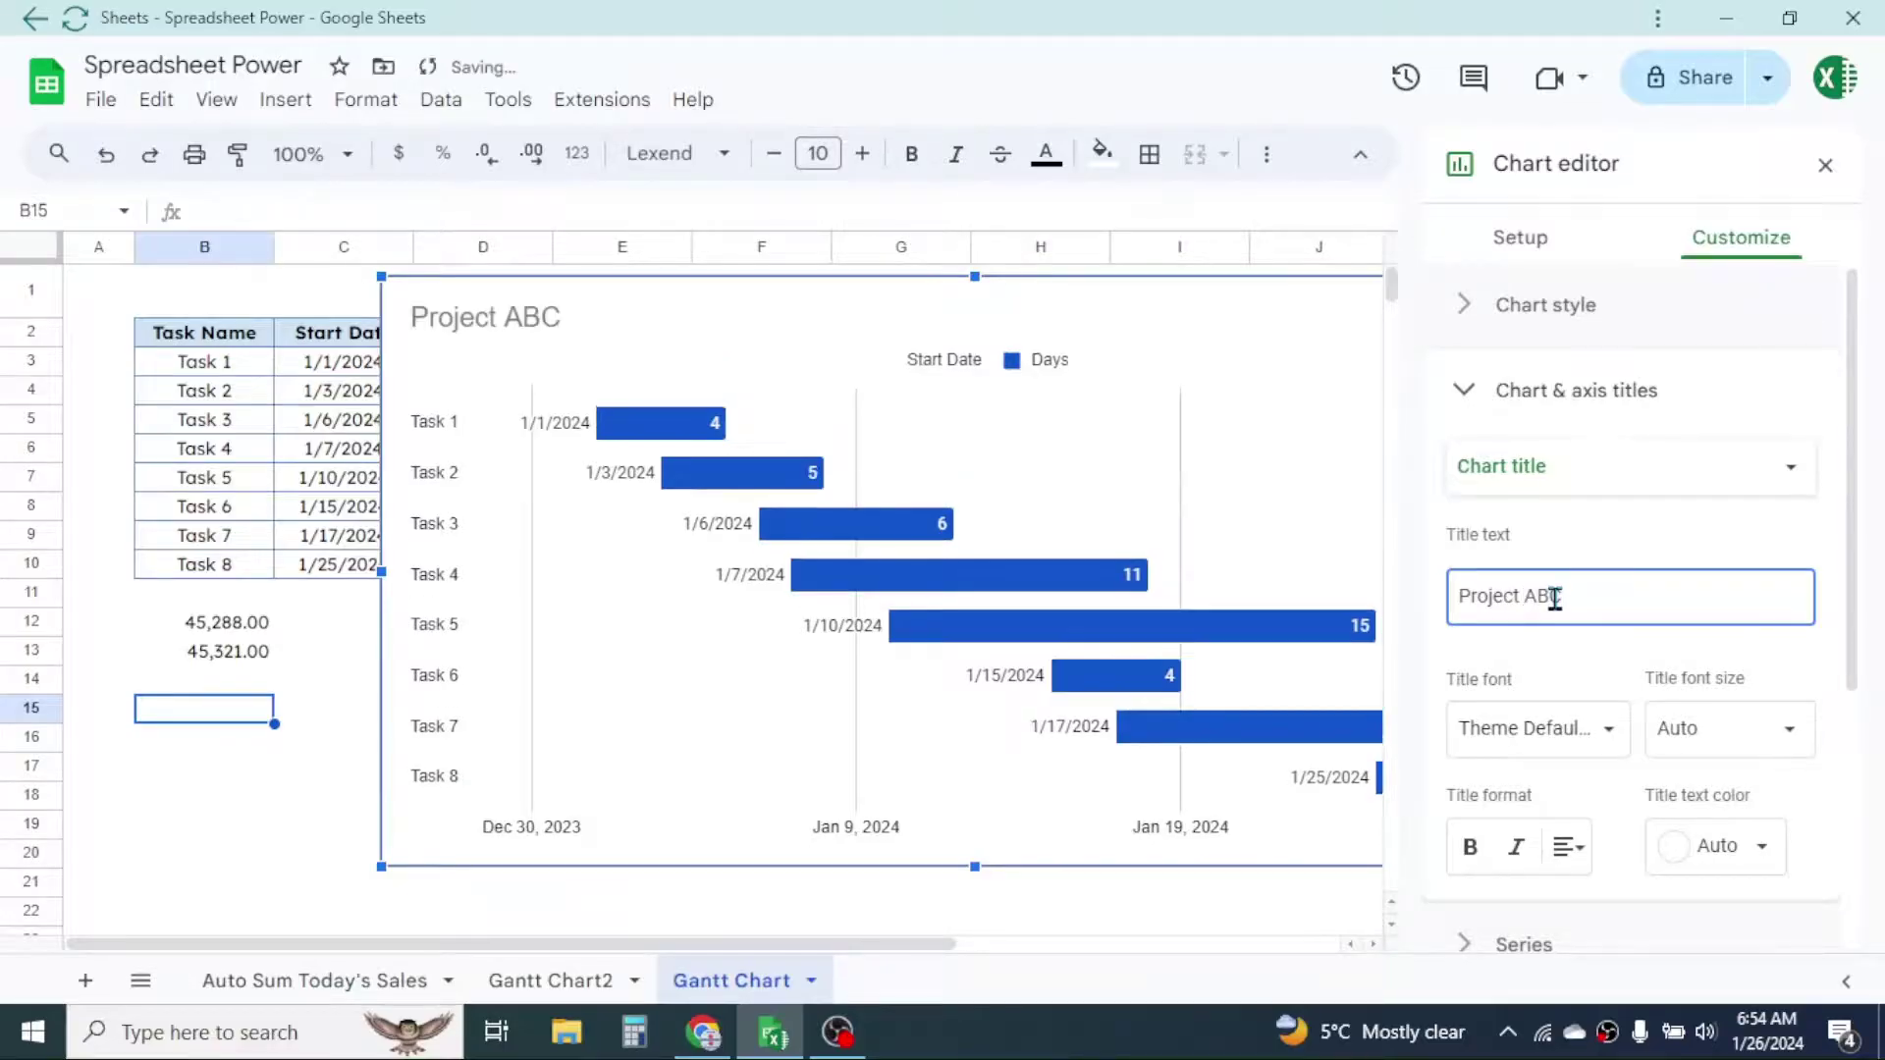
{"action": "type", "text": "s Flow Details"}
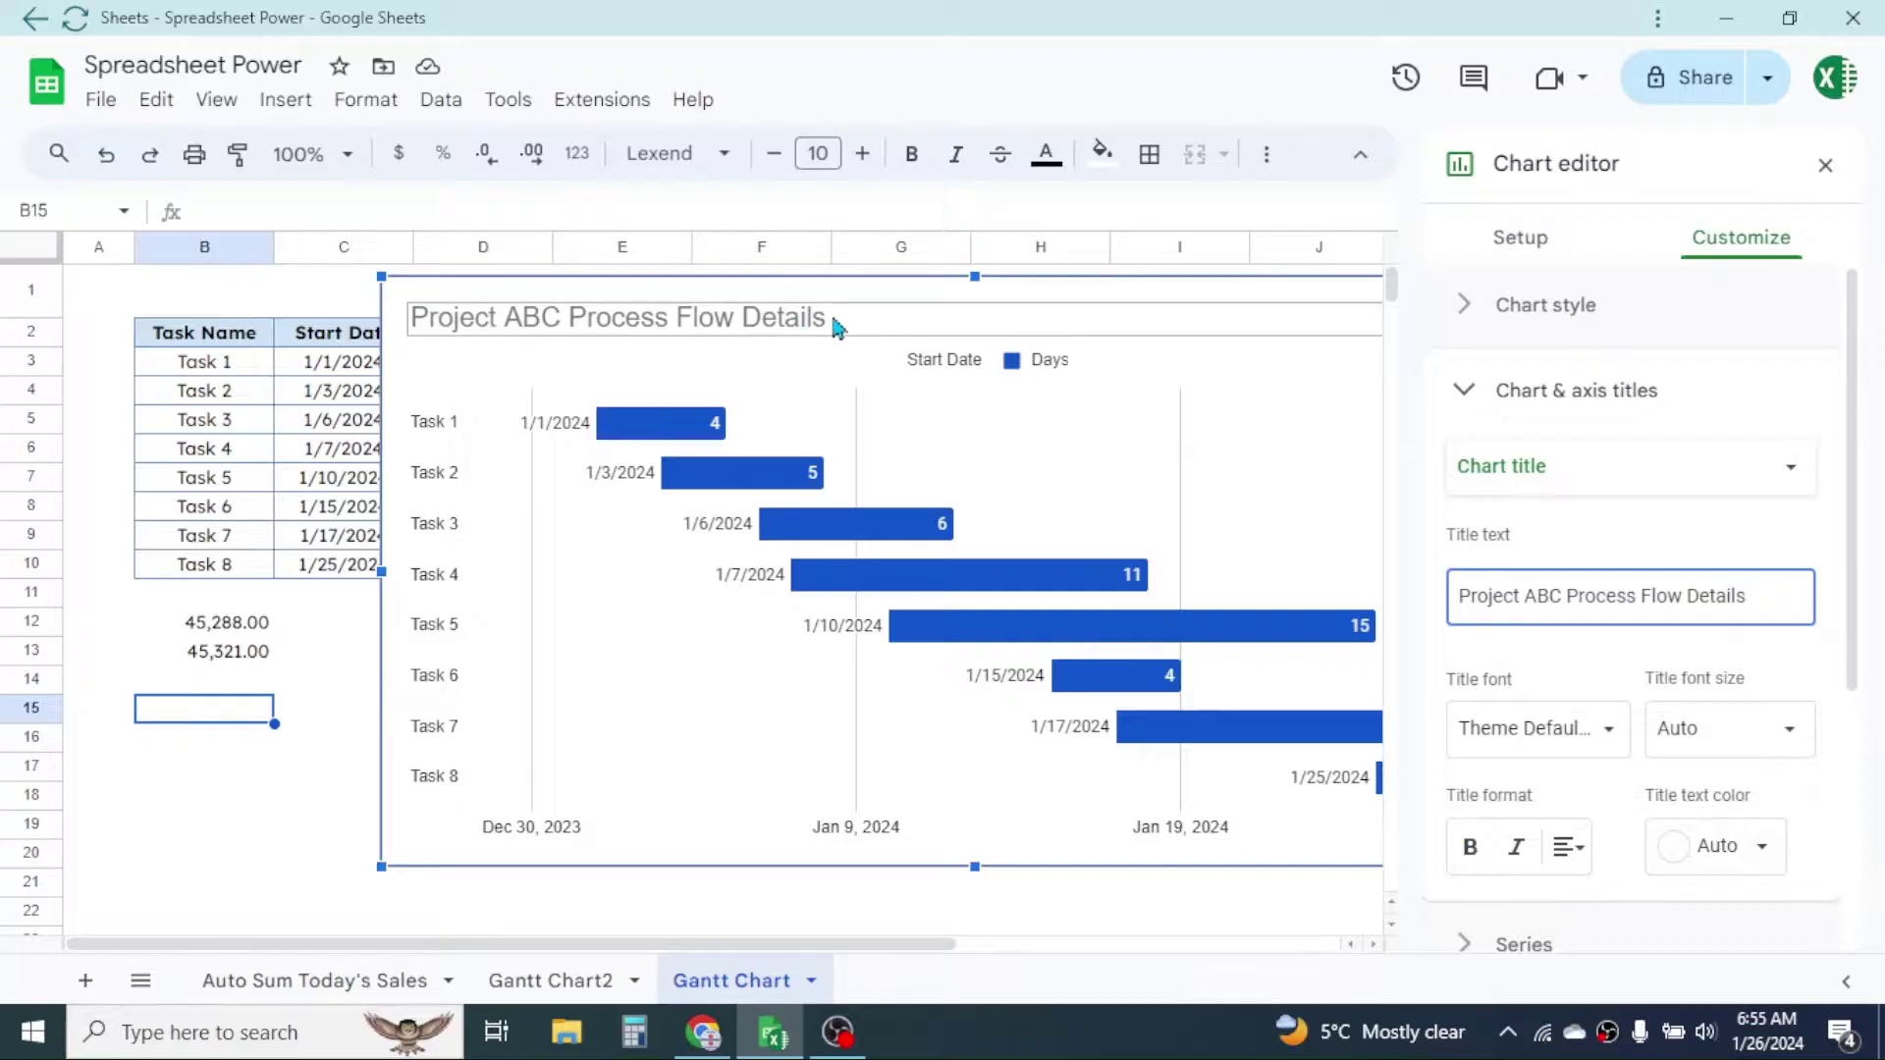
Step: Center the chart title and set its text color to black
{"action": "left_click", "coordinate": [1567, 848]}
{"action": "left_click", "coordinate": [1607, 905]}
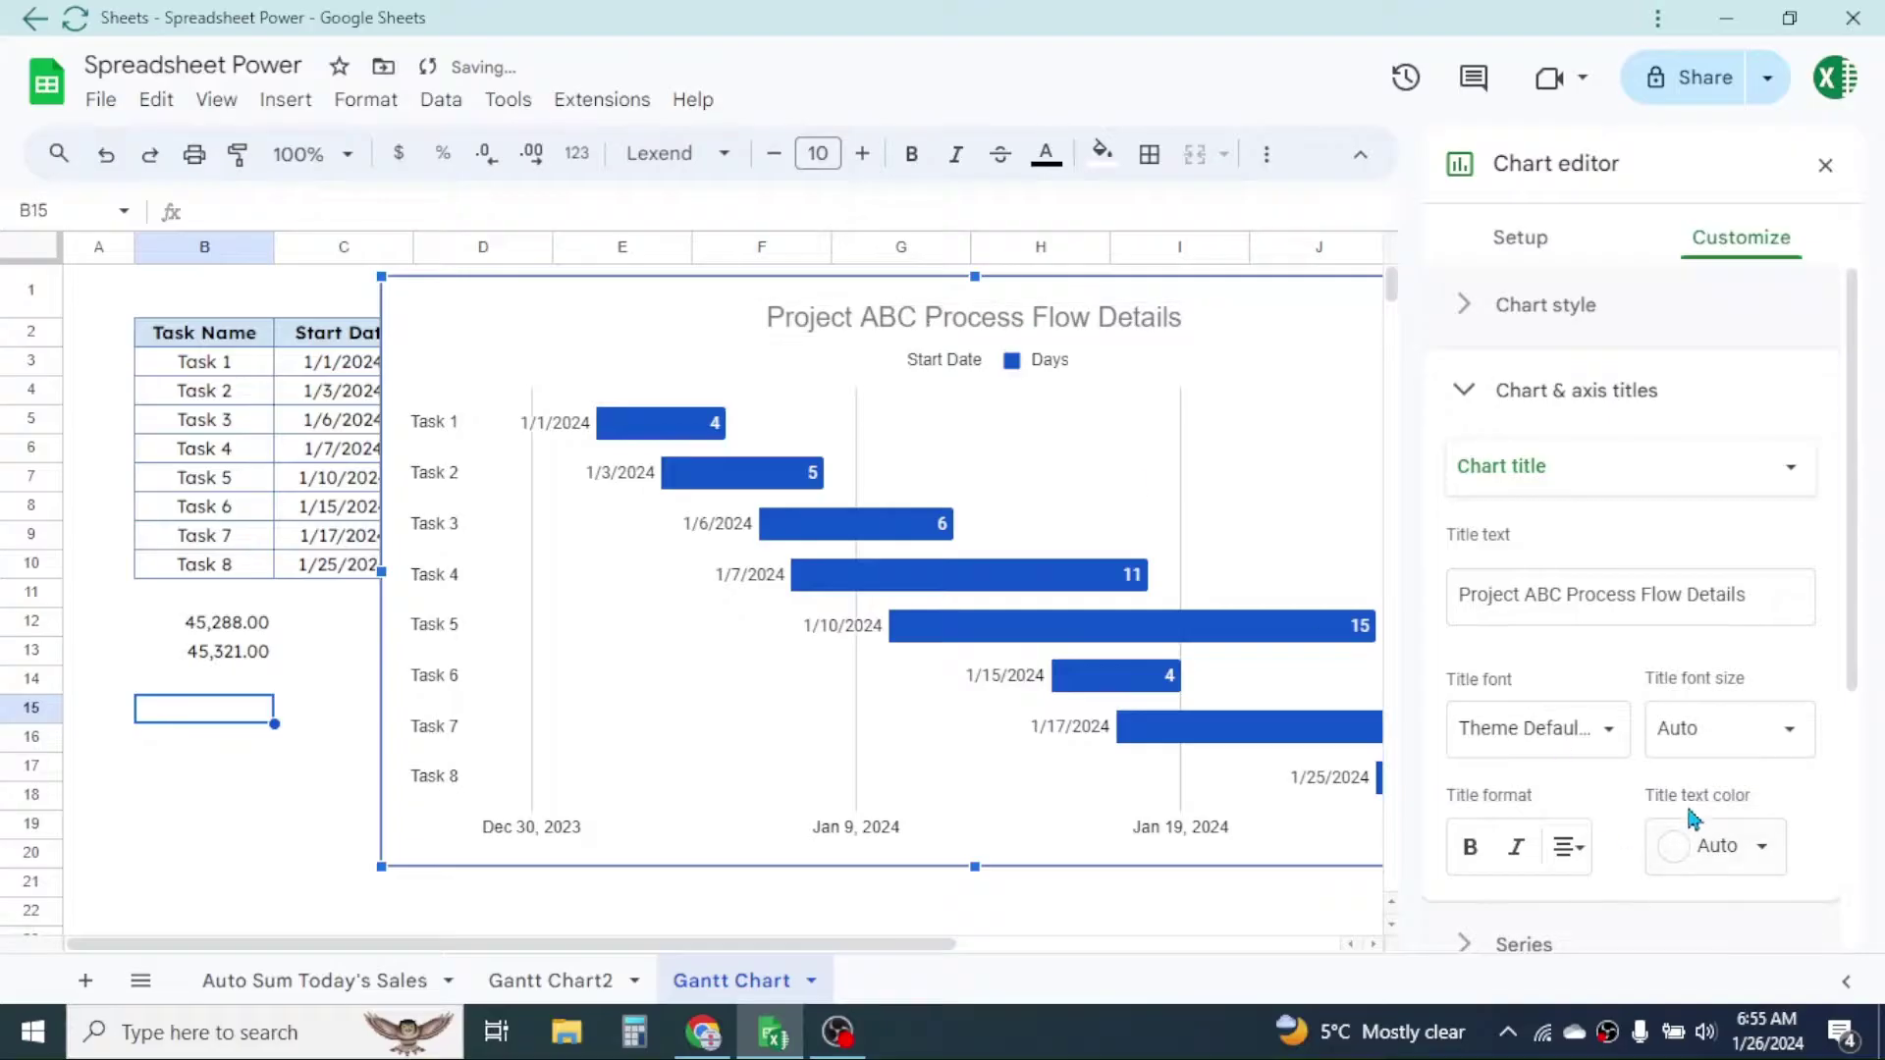
{"action": "scroll", "coordinate": [1724, 797], "scroll_direction": "down", "scroll_amount": 3}
{"action": "left_click", "coordinate": [1764, 709]}
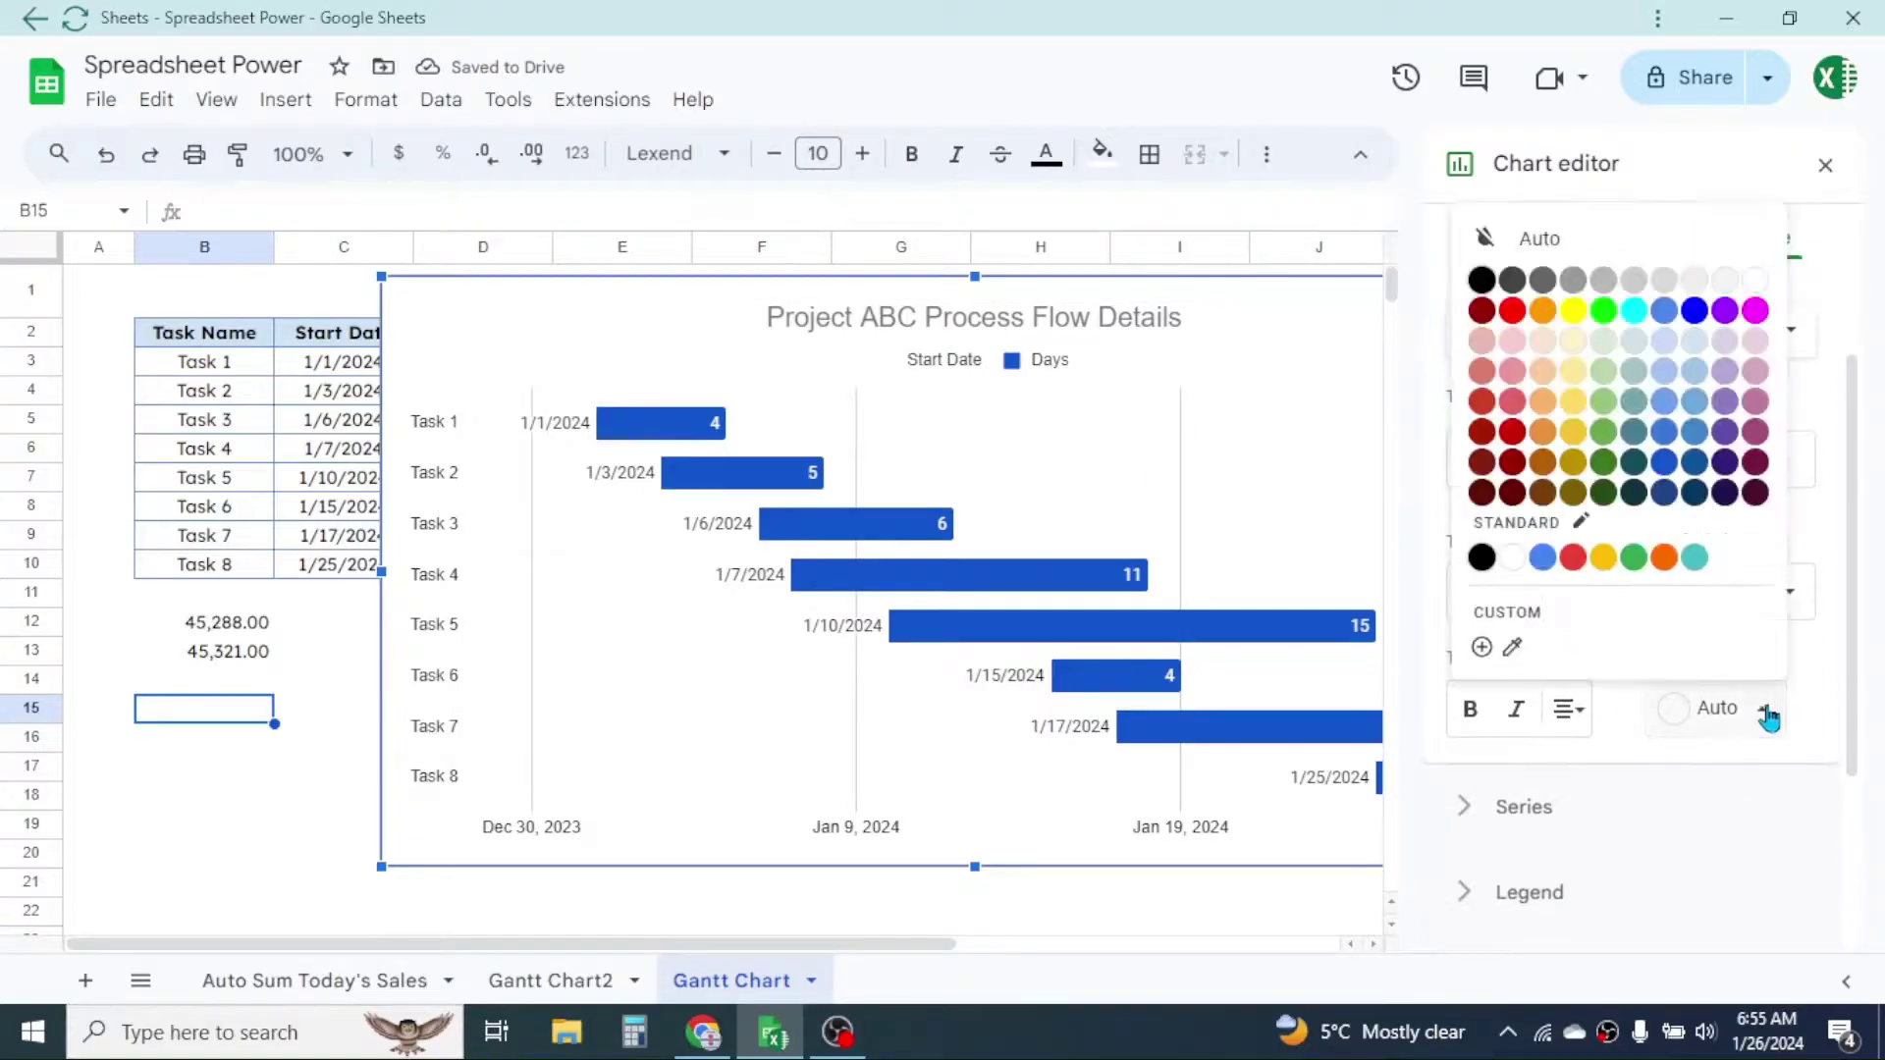
{"action": "left_click", "coordinate": [1481, 280]}
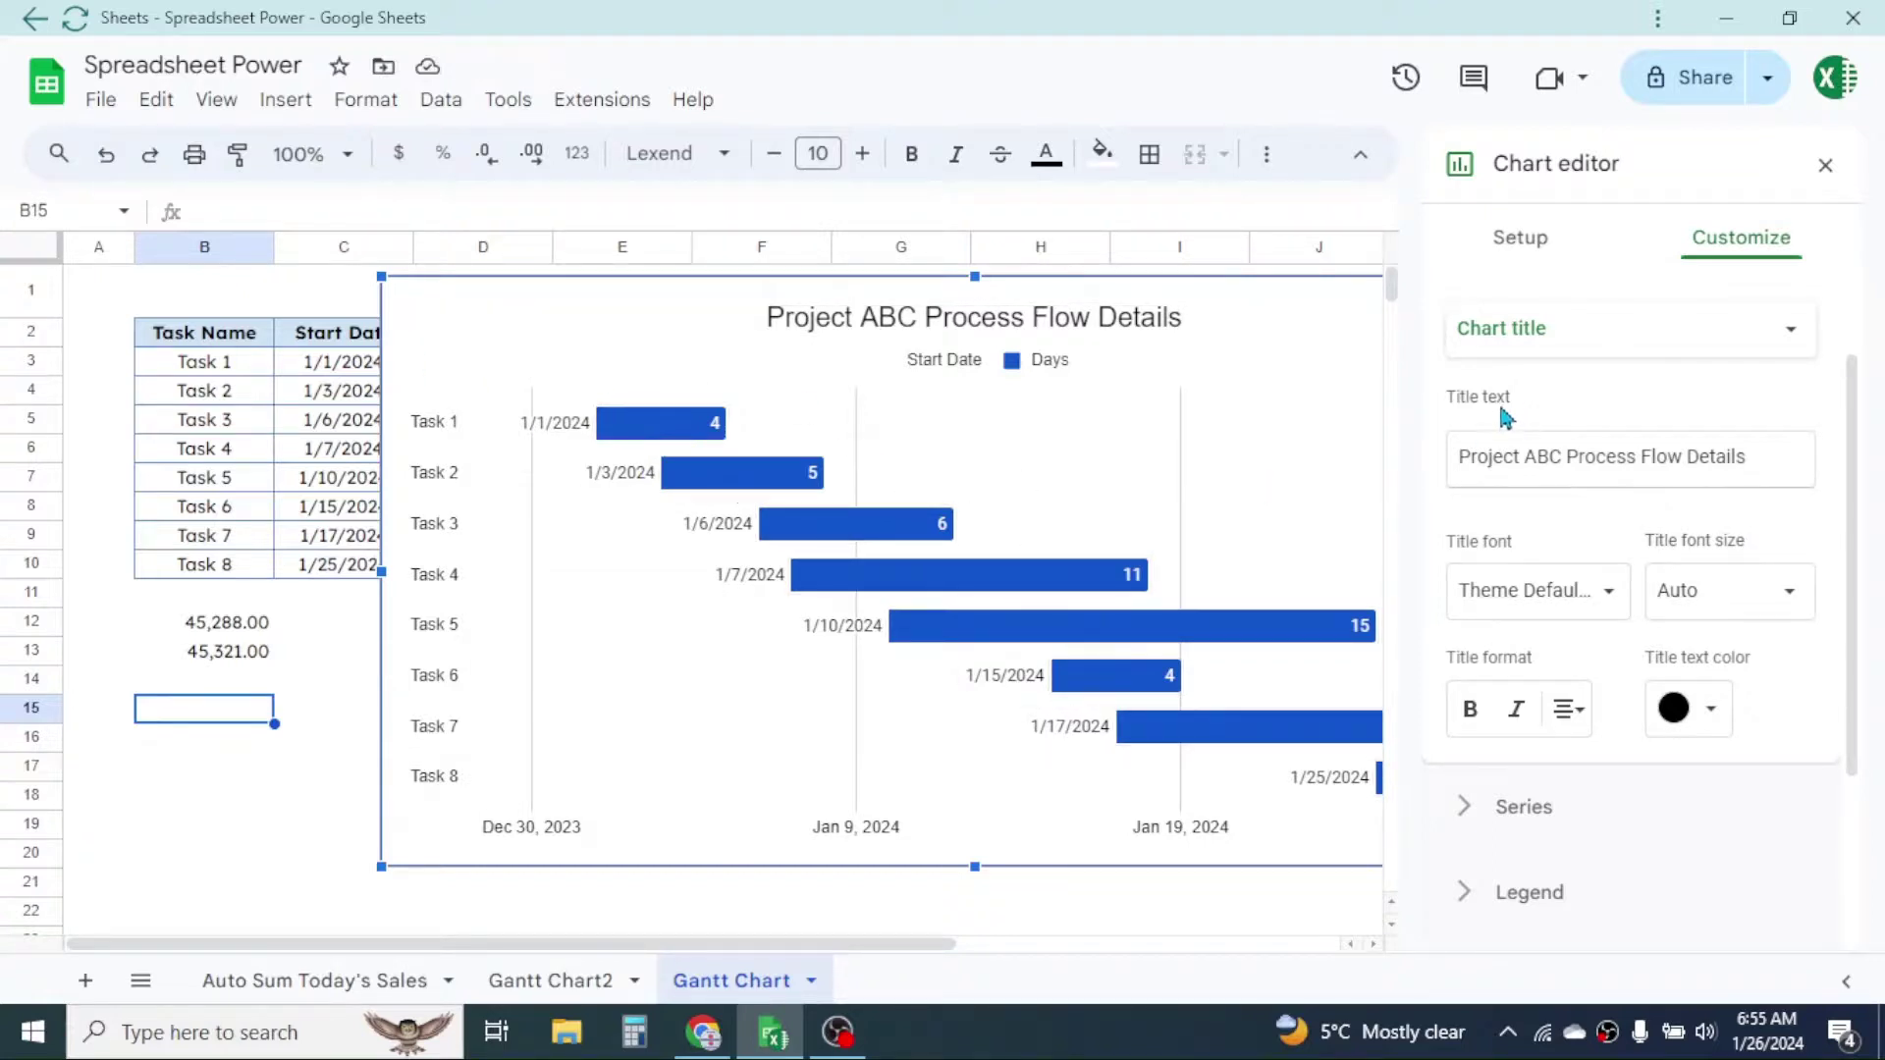
Step: Set the chart's background color to light blue
{"action": "left_click_drag", "start_coordinate": [1855, 518], "coordinate": [1877, 334]}
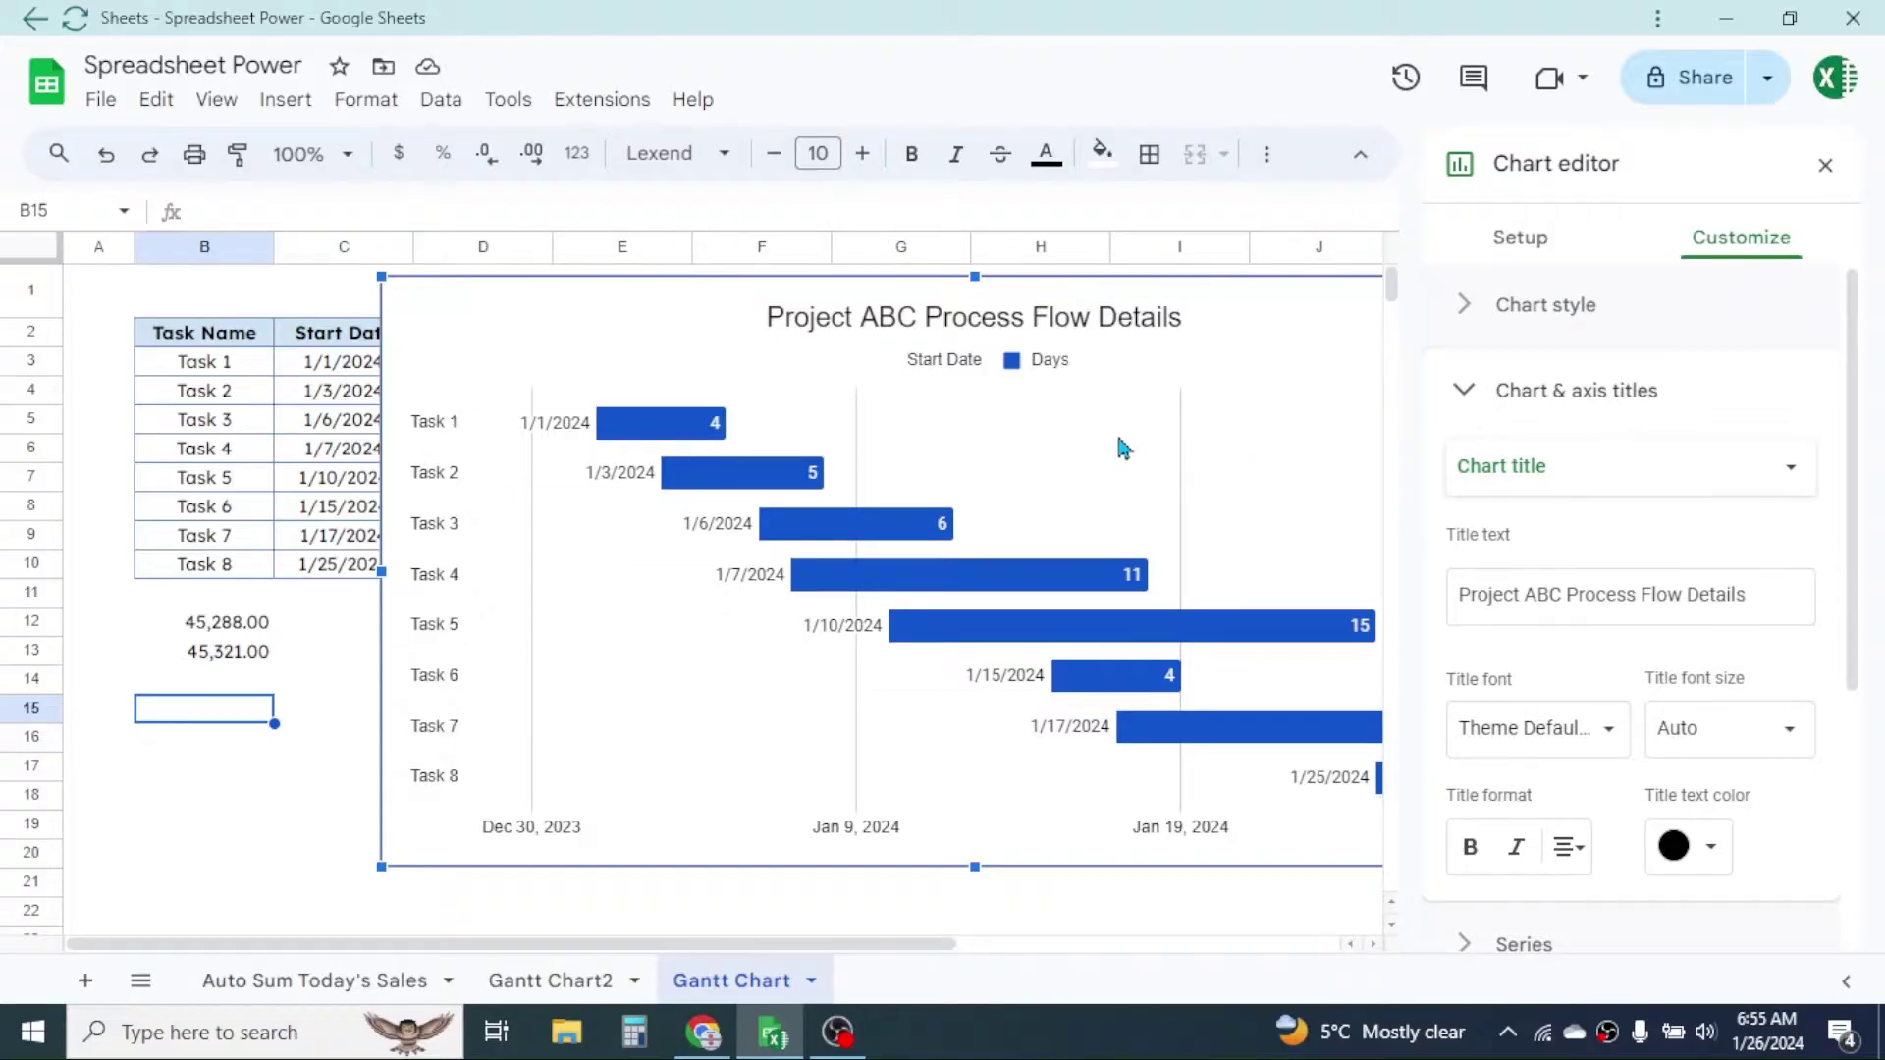
{"action": "left_click", "coordinate": [1477, 307]}
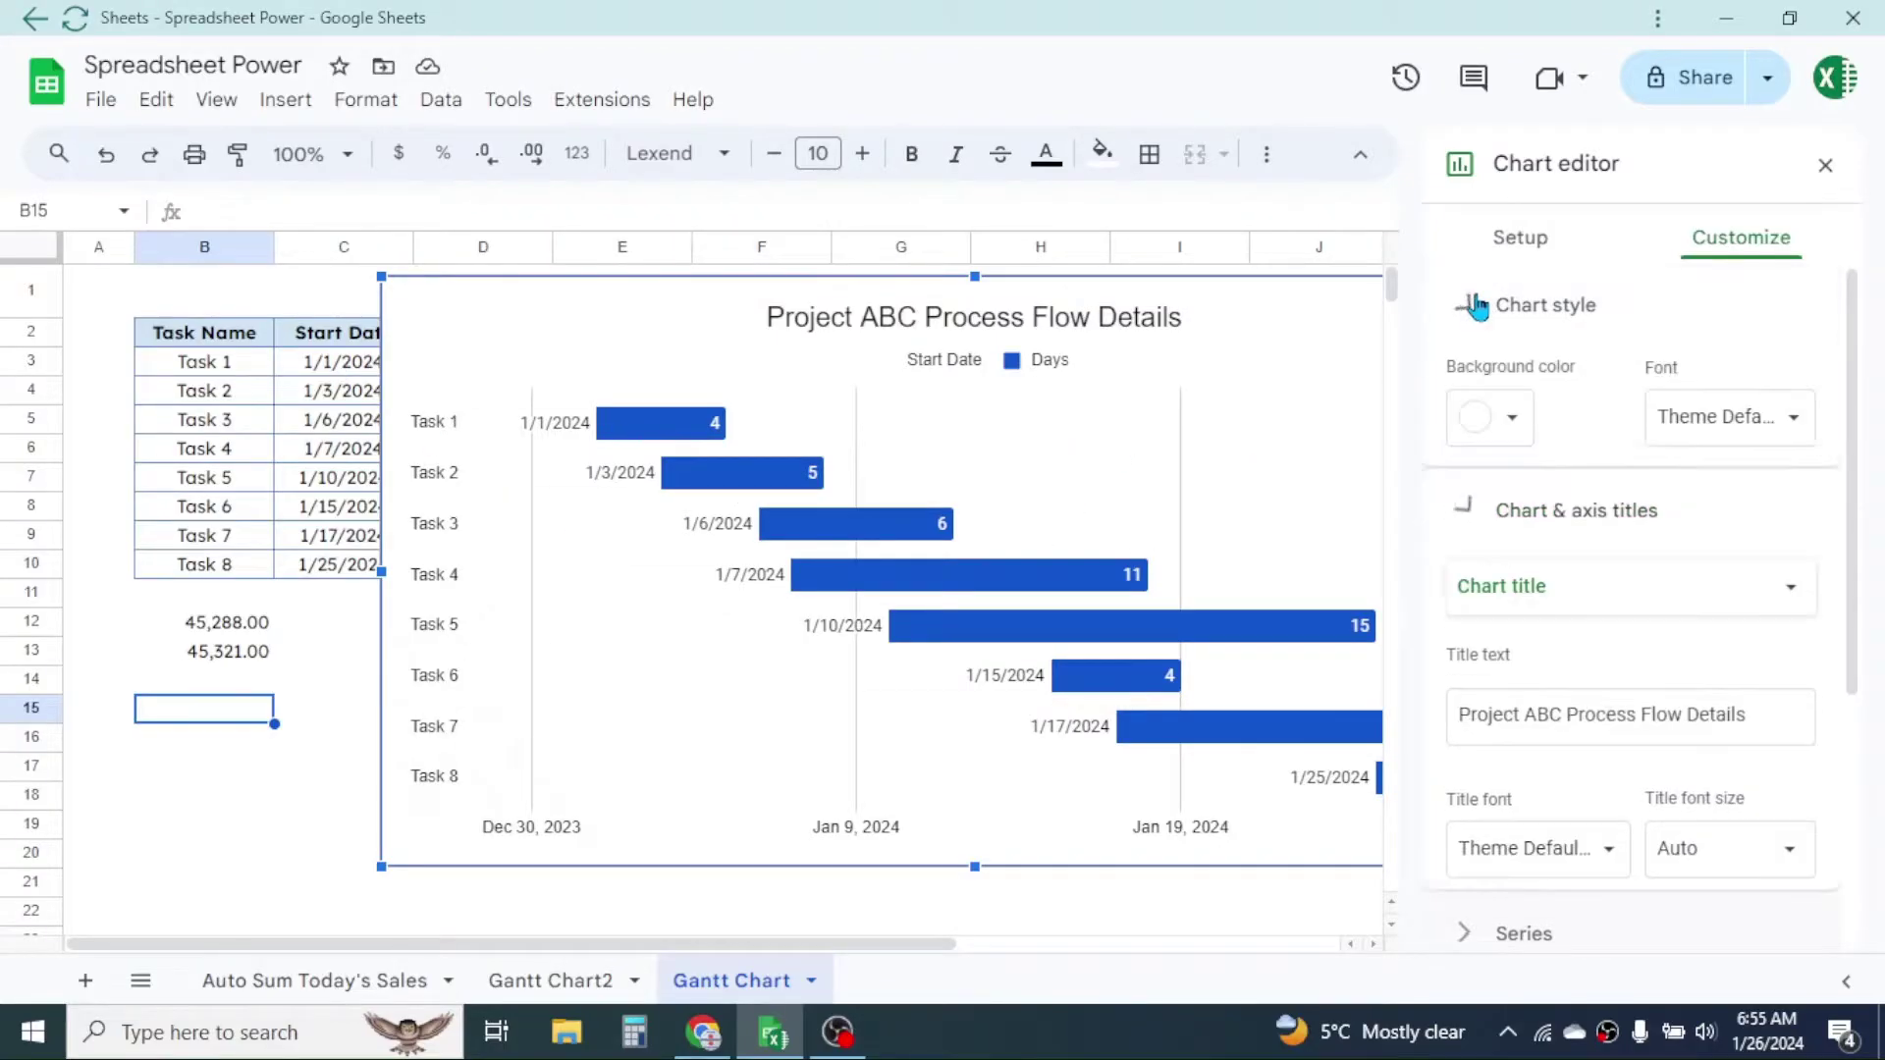
{"action": "left_click", "coordinate": [1507, 432]}
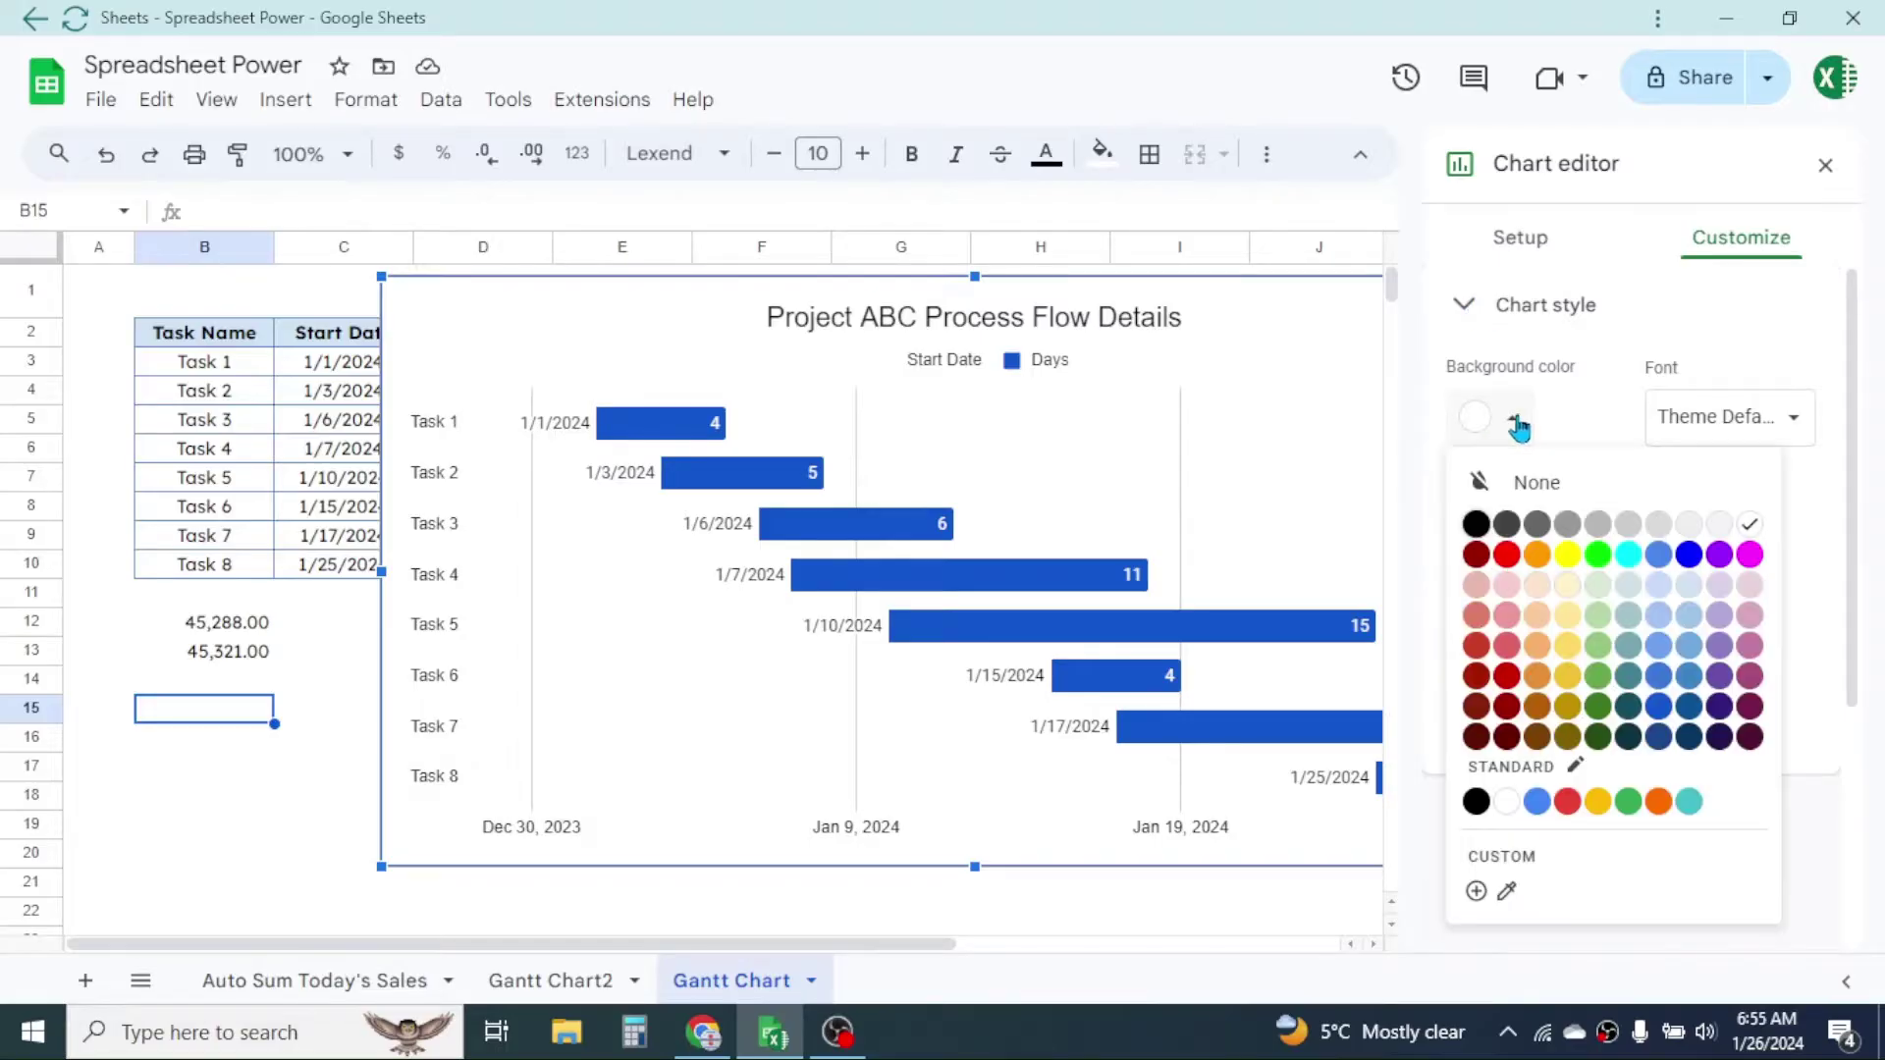
{"action": "left_click", "coordinate": [1657, 587]}
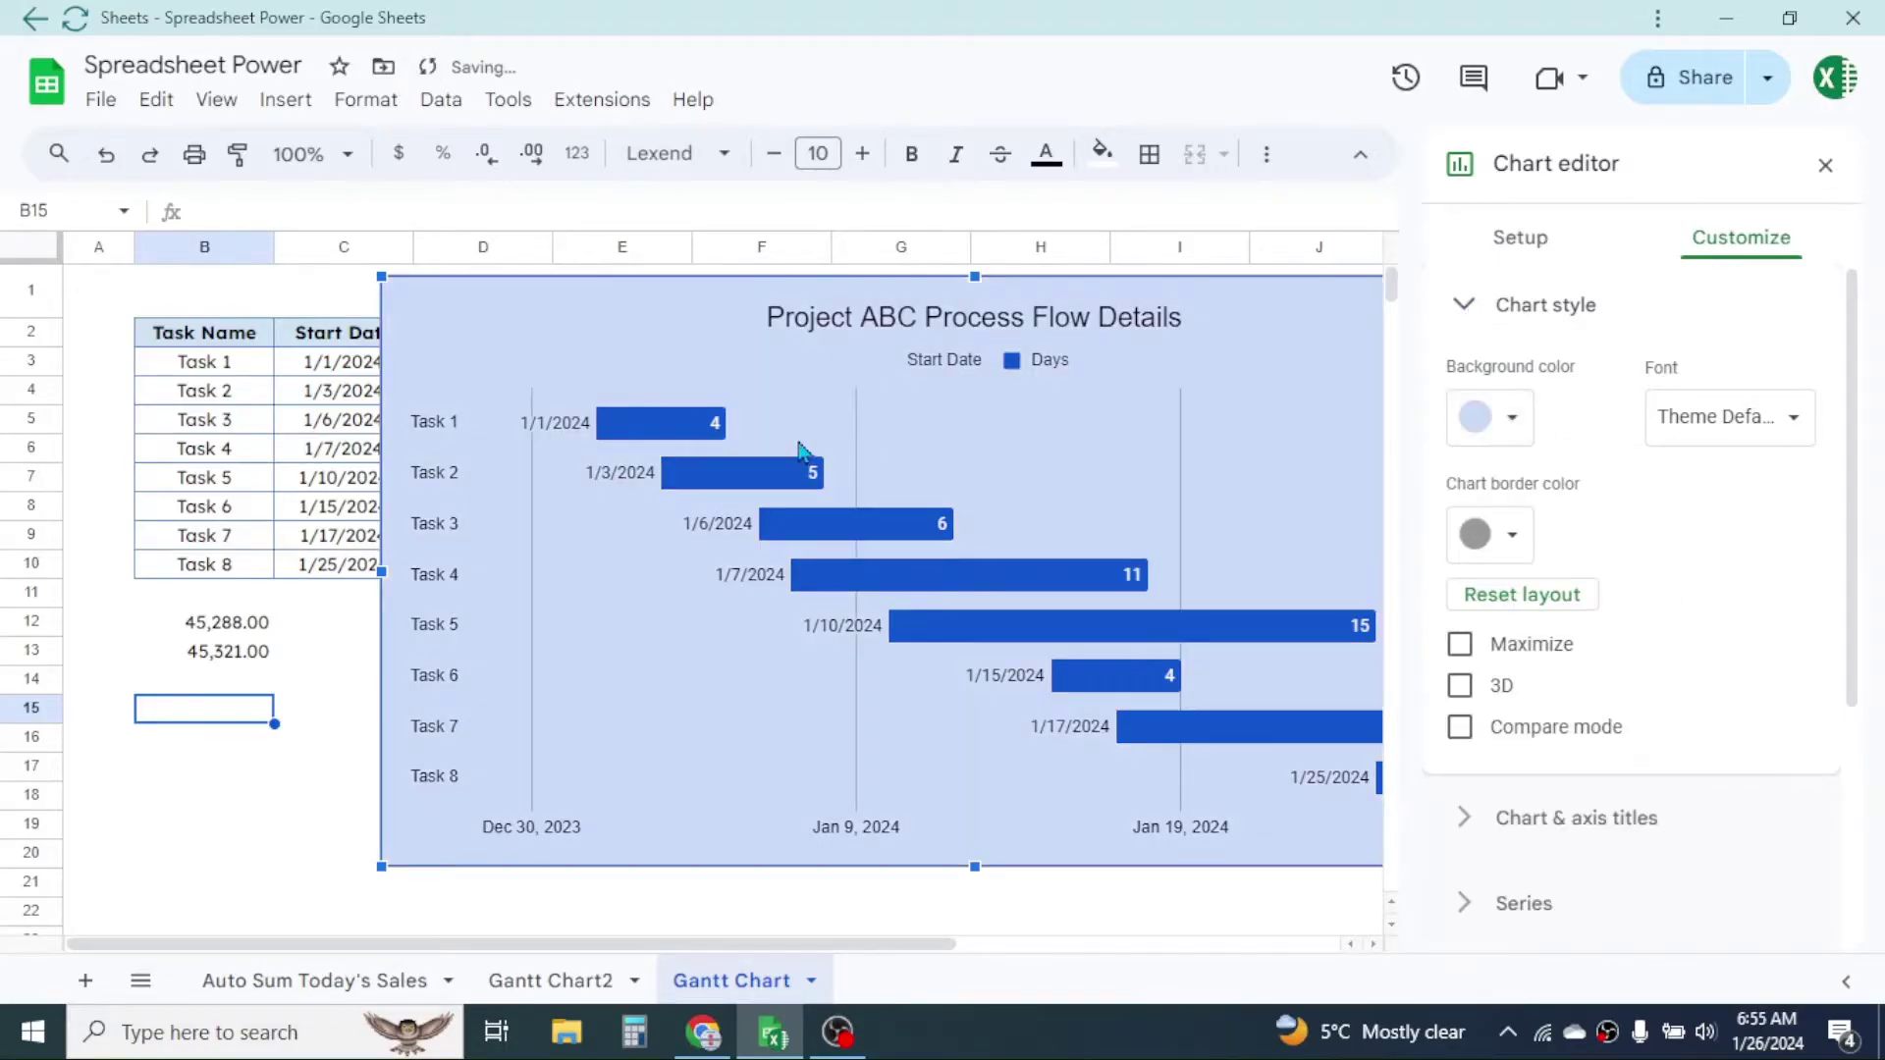
Step: Close the chart editor, move the chart right and slightly down, clear of the End Date column, and deselect it
{"action": "left_click", "coordinate": [1824, 165]}
{"action": "left_click_drag", "start_coordinate": [1312, 304], "coordinate": [1493, 324]}
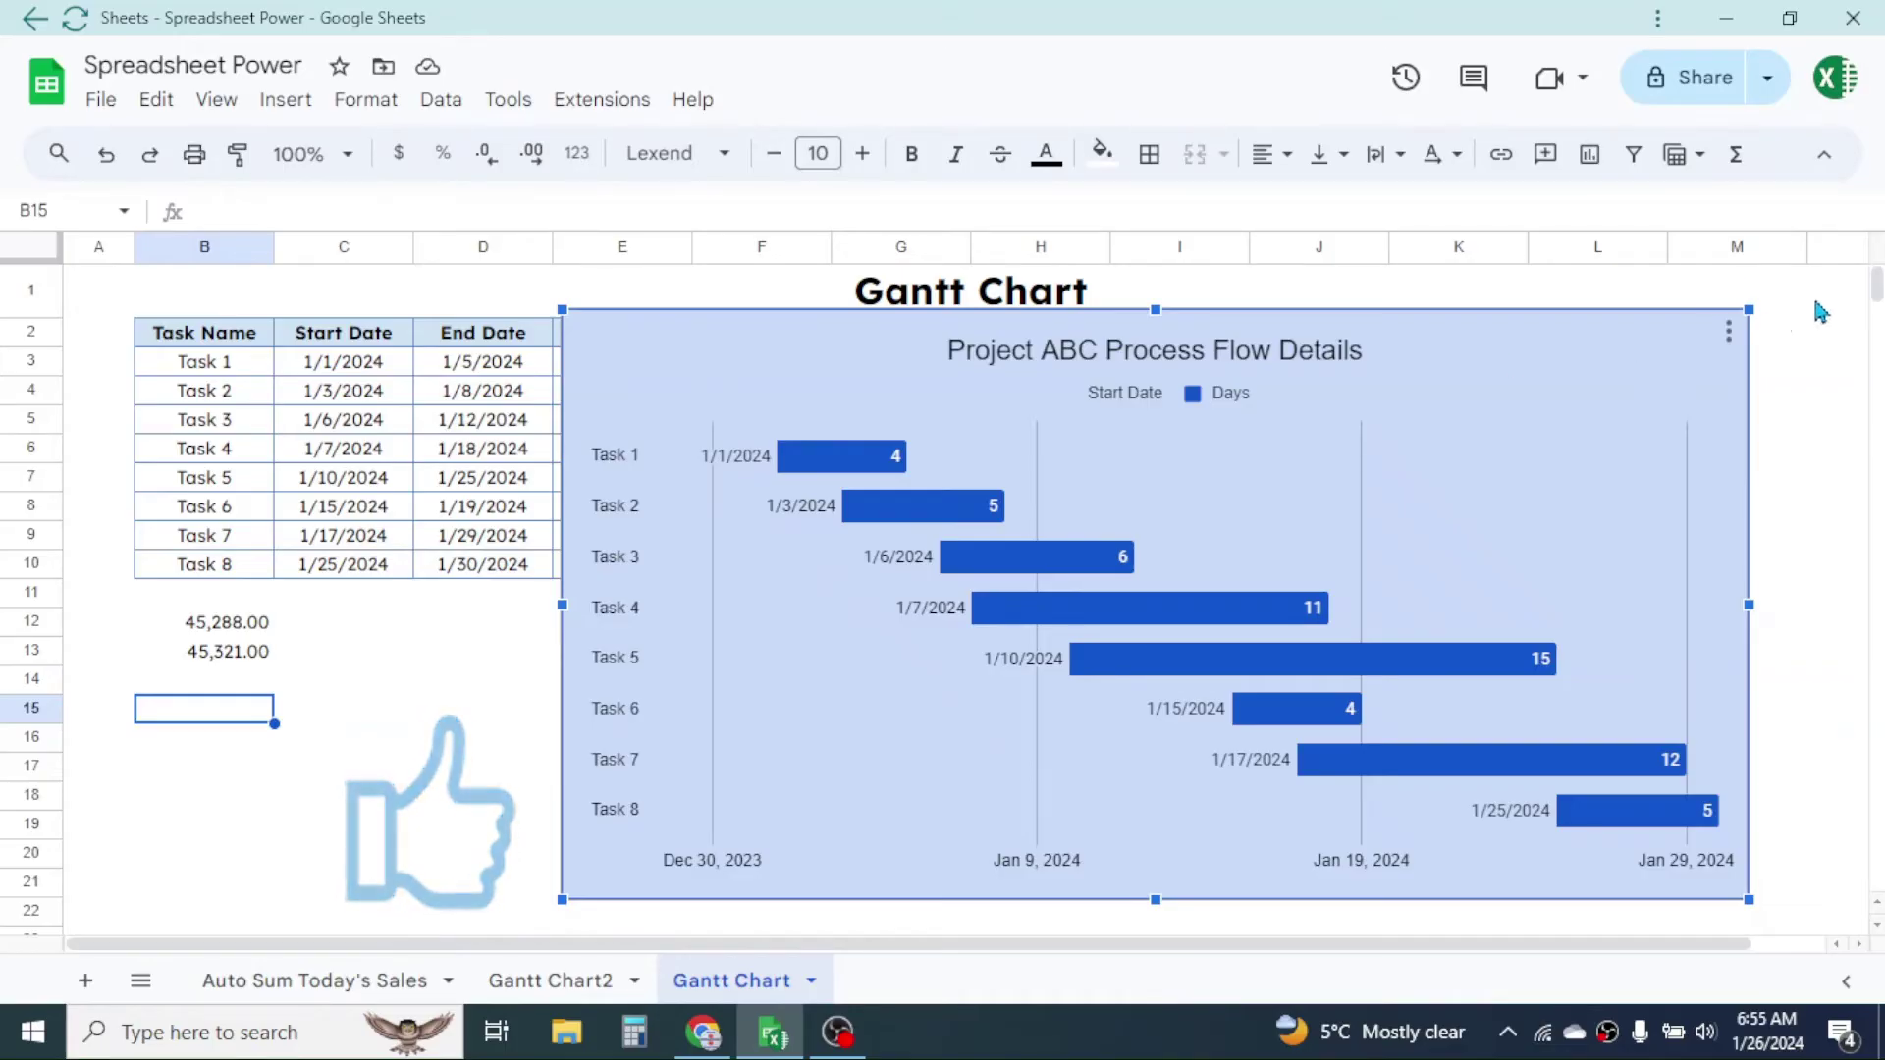
{"action": "left_click", "coordinate": [1551, 288]}
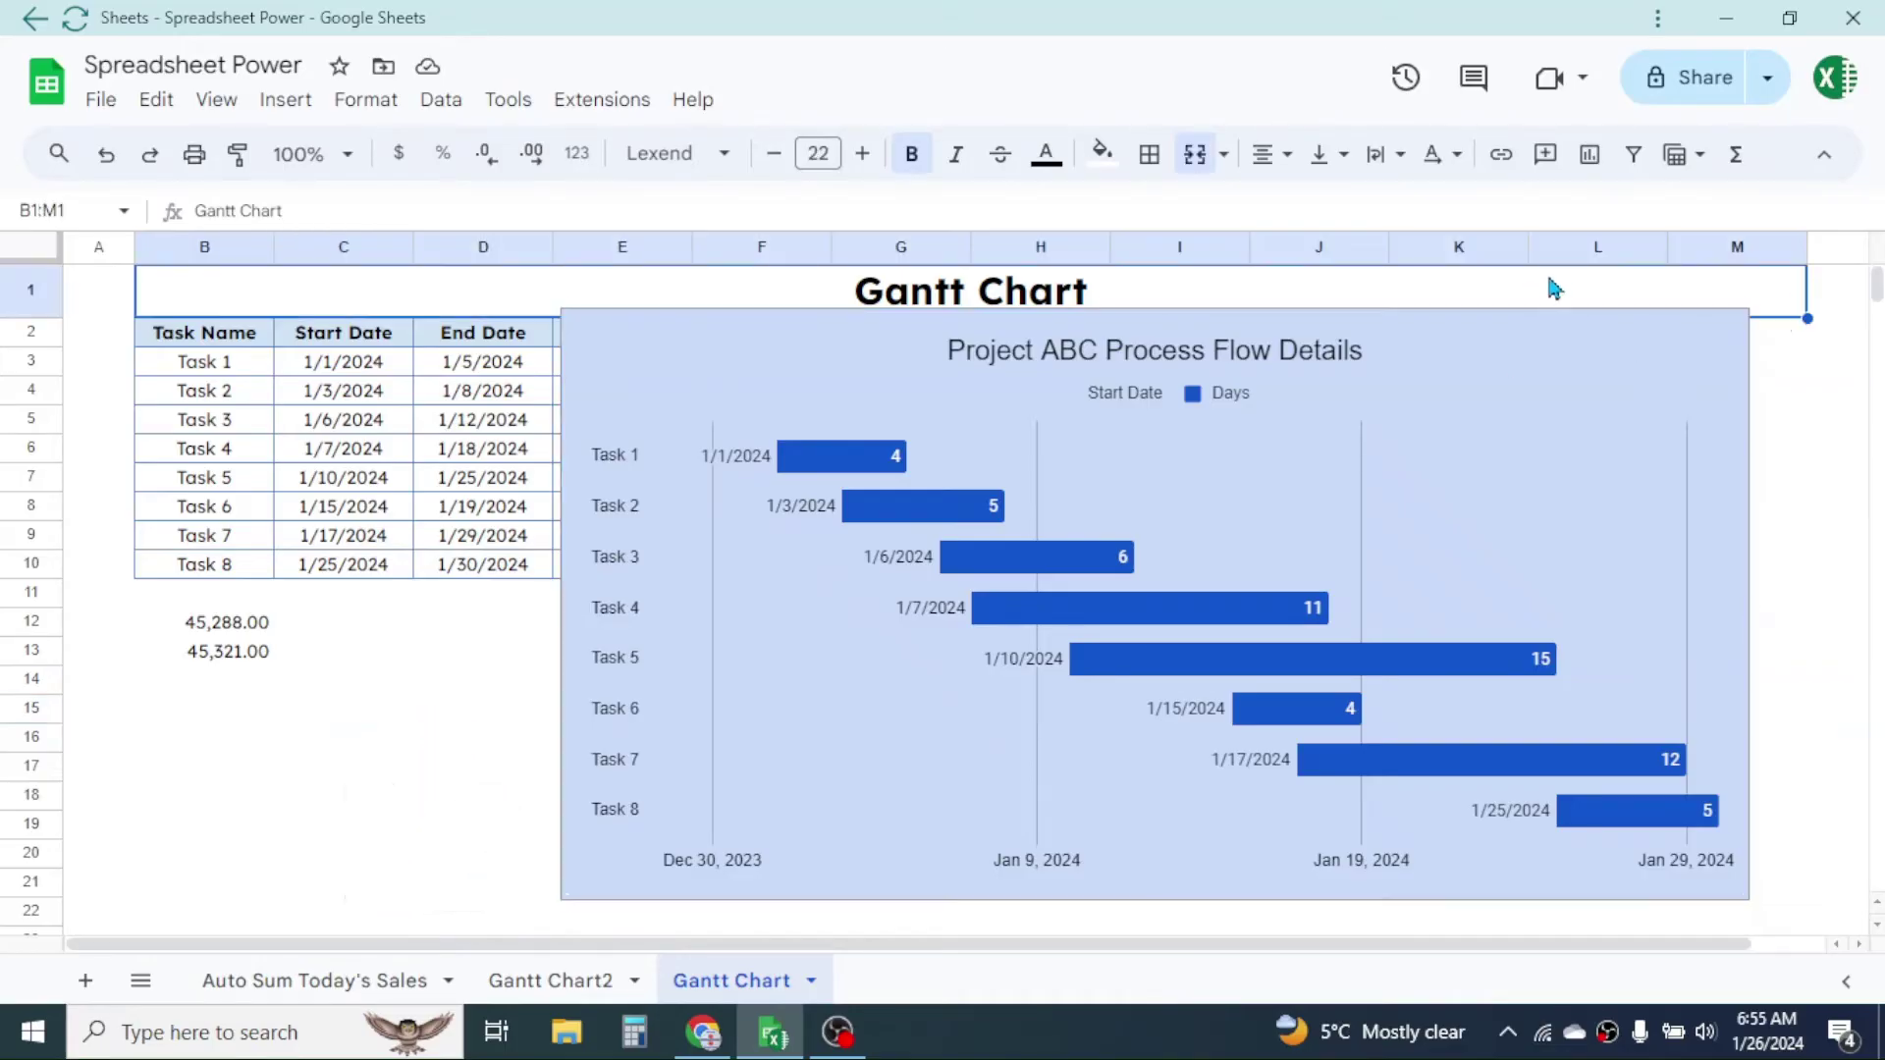
{"action": "left_click", "coordinate": [422, 720]}
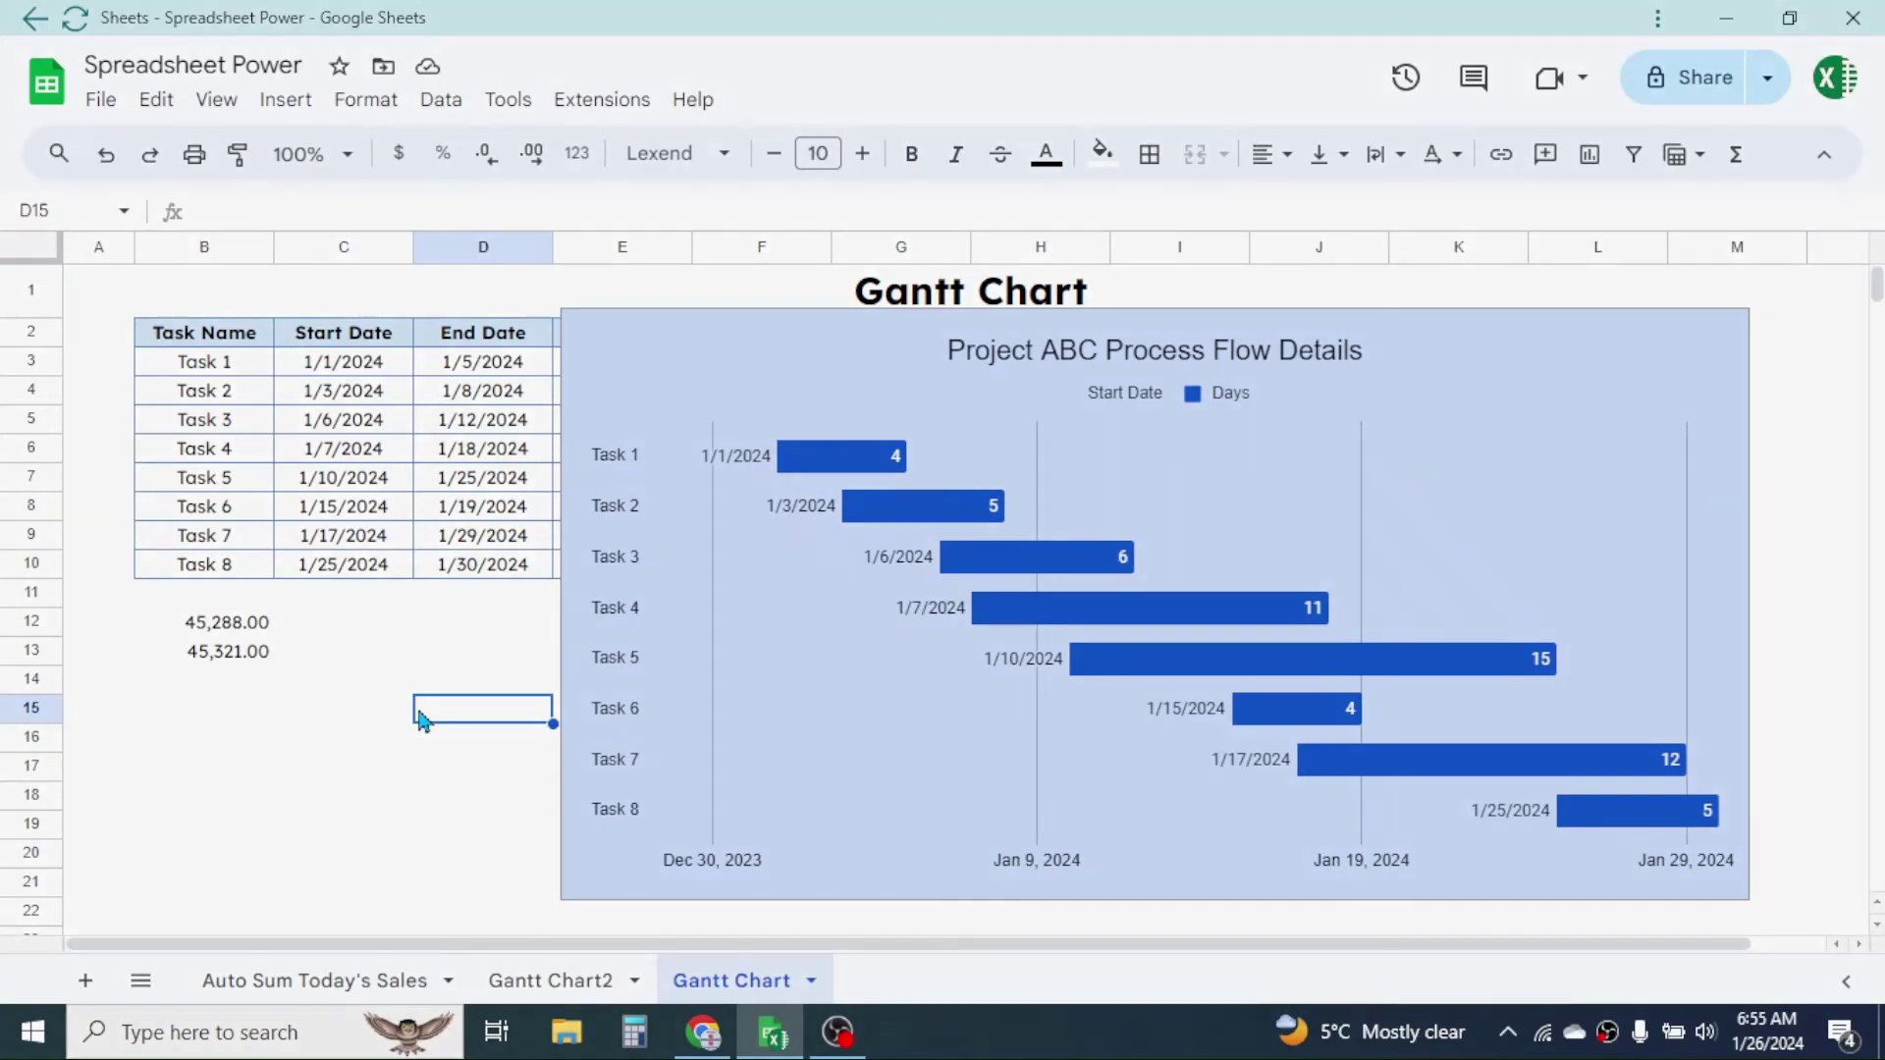